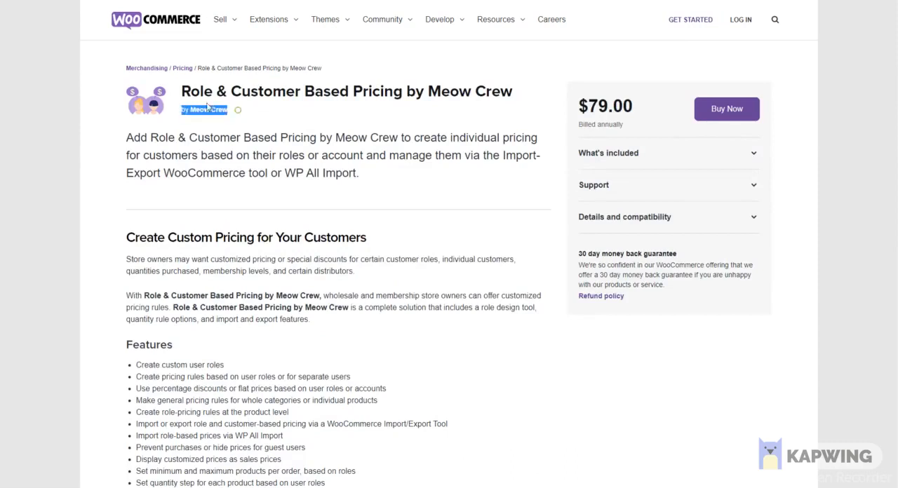
Step: Review the Role Based Pricing by Meow Crew plugin's listings on the WooCommerce marketplace and WordPress.org
left_click(237, 94)
left_click(712, 109)
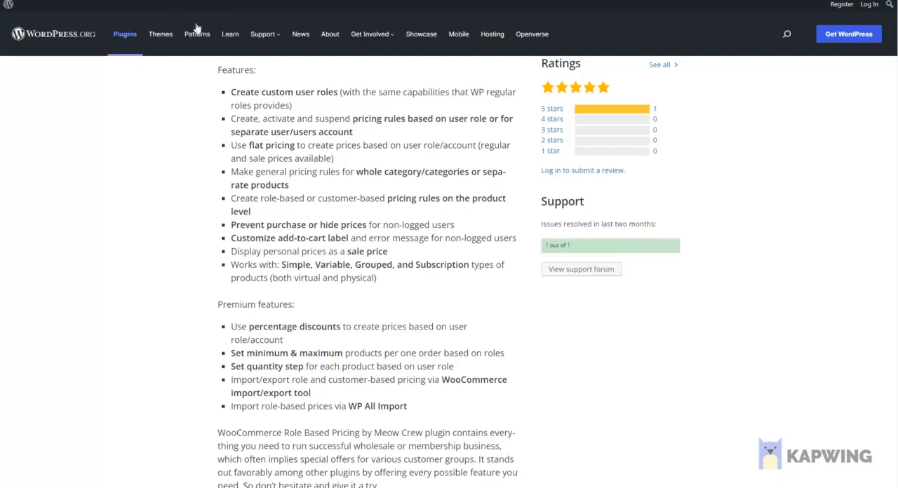
scroll(197, 28, "up", 10)
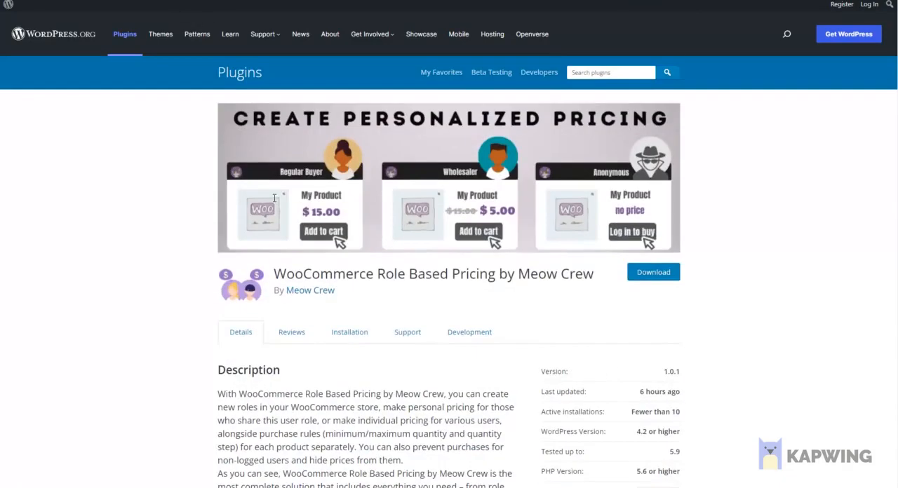
left_click_drag(595, 275, 273, 275)
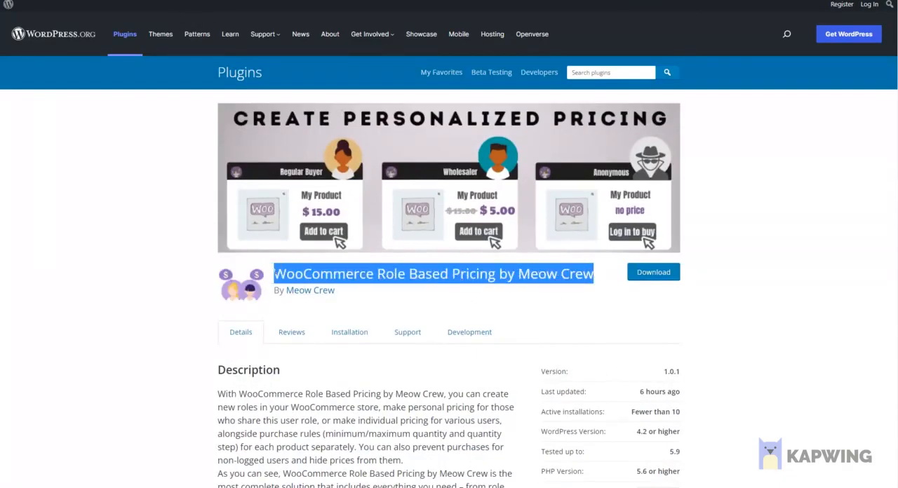
left_click(494, 306)
Step: Locate Role and Customer Based Pricing by Meow Crew among the demo site's installed plugins
scroll(622, 321, "down", 3)
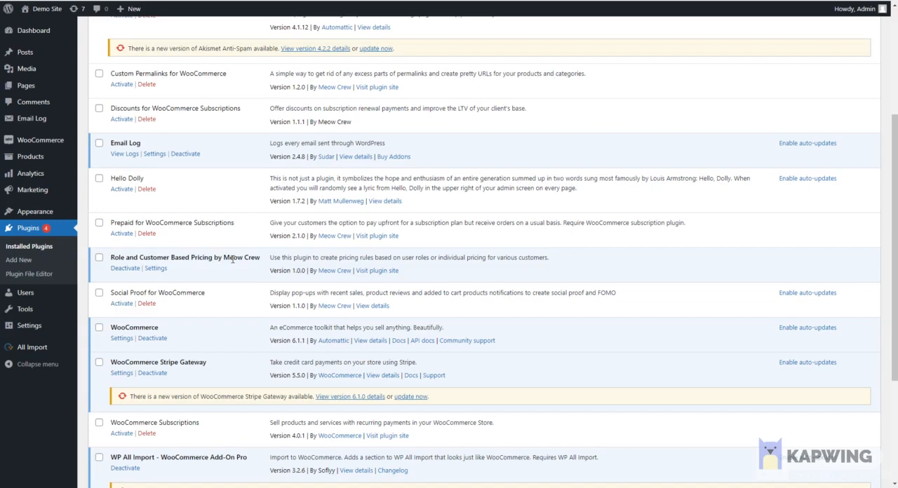
left_click_drag(263, 260, 111, 256)
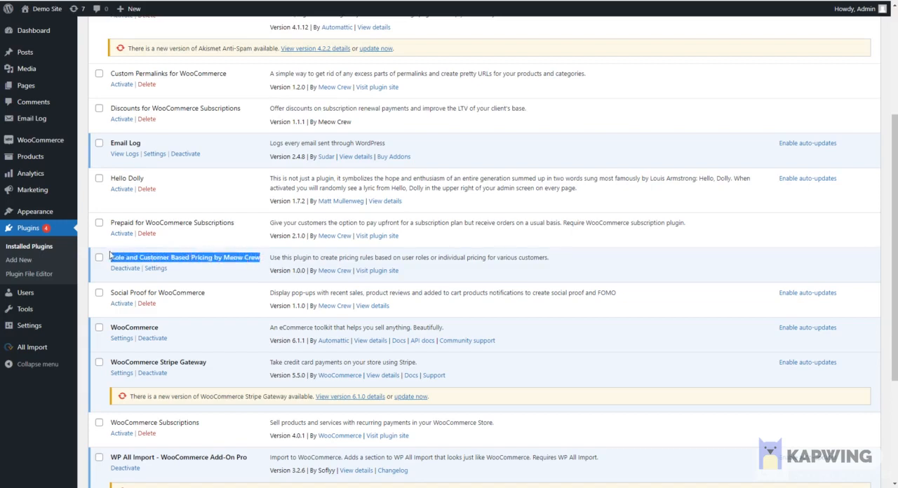
left_click(112, 257)
Step: Add a new user role named Wholesaler-B-tier in Roles Management, inheriting the capabilities of Customer
mouse_move(46, 293)
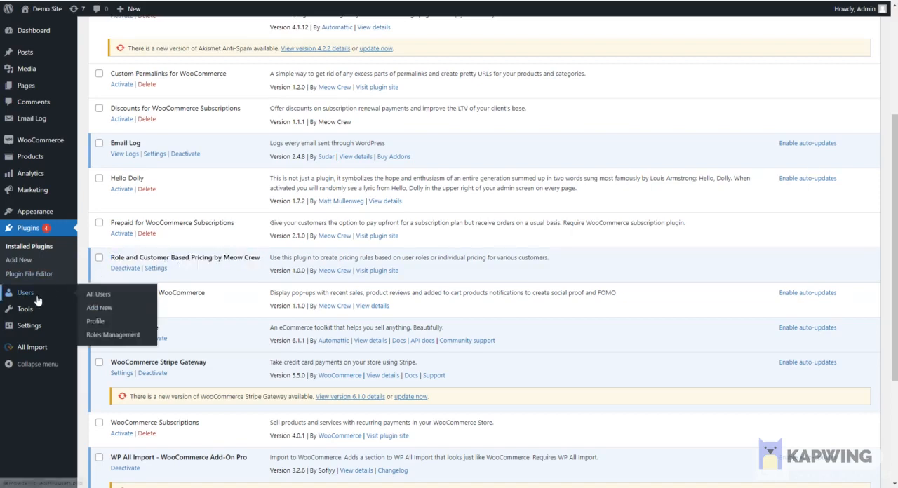
left_click(125, 337)
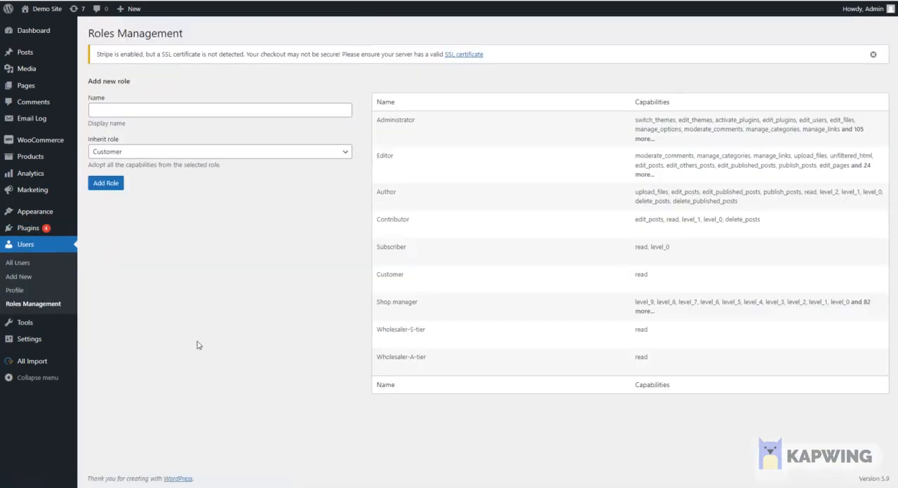
mouse_move(393, 343)
left_click(147, 112)
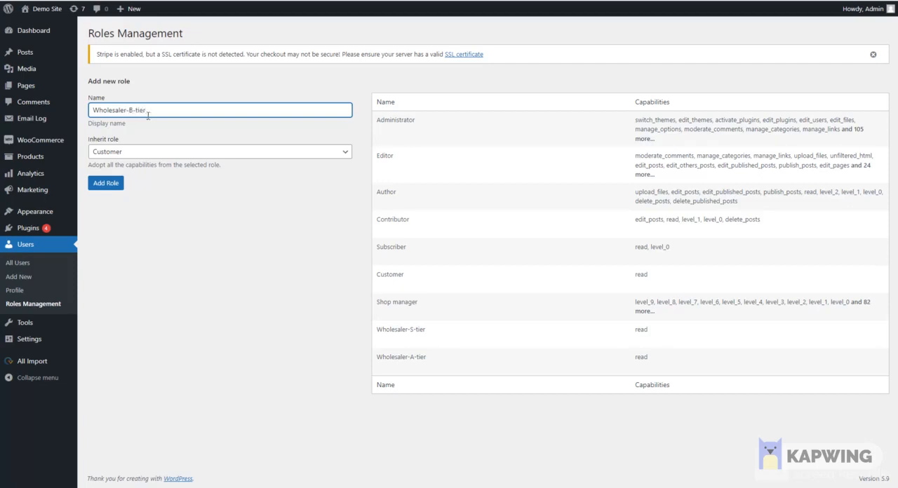
left_click(171, 154)
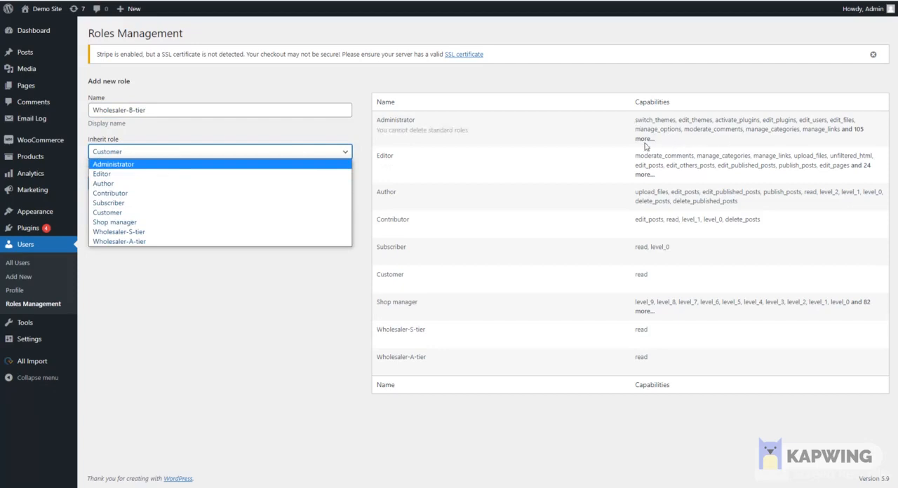
left_click(169, 277)
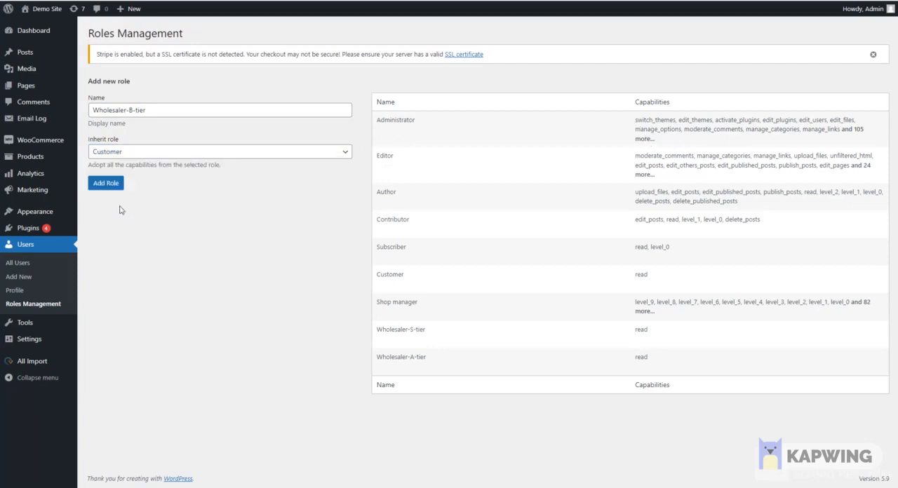
left_click(109, 186)
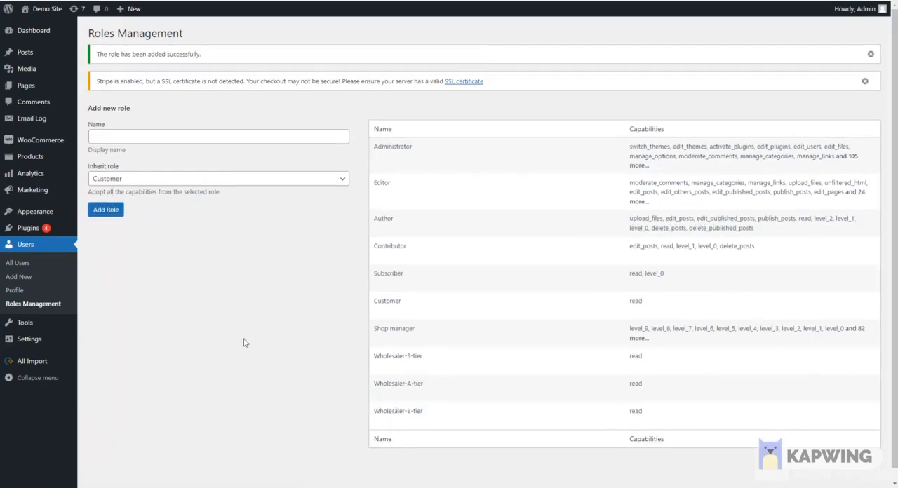
Step: Change the Meow Crew user's role to Wholesaler-B-tier and save the profile
left_click(38, 269)
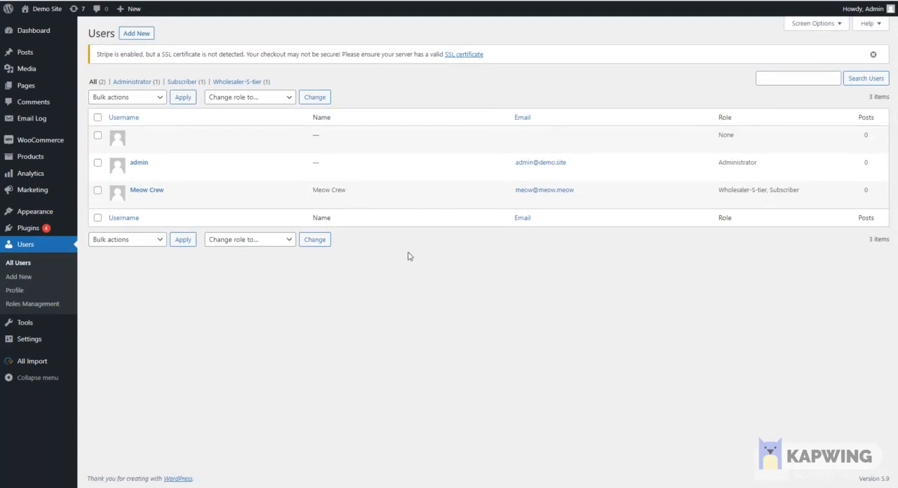
left_click(136, 201)
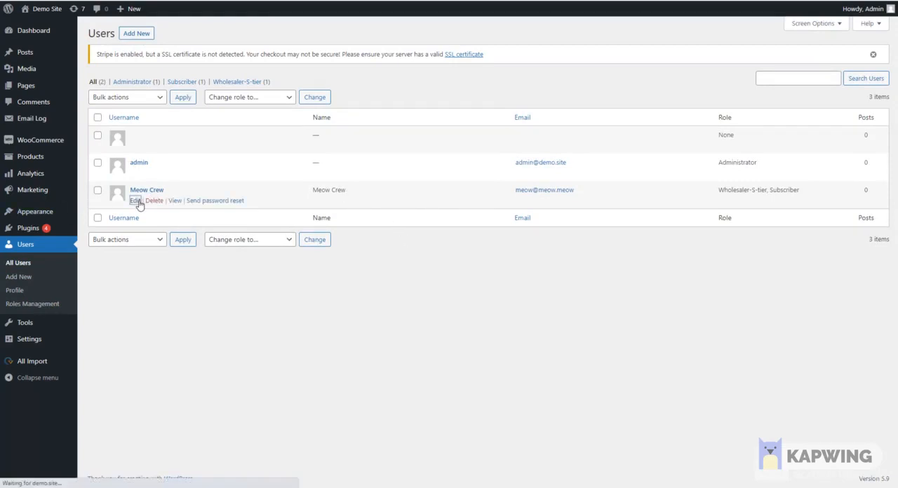
scroll(387, 281, "down", 3)
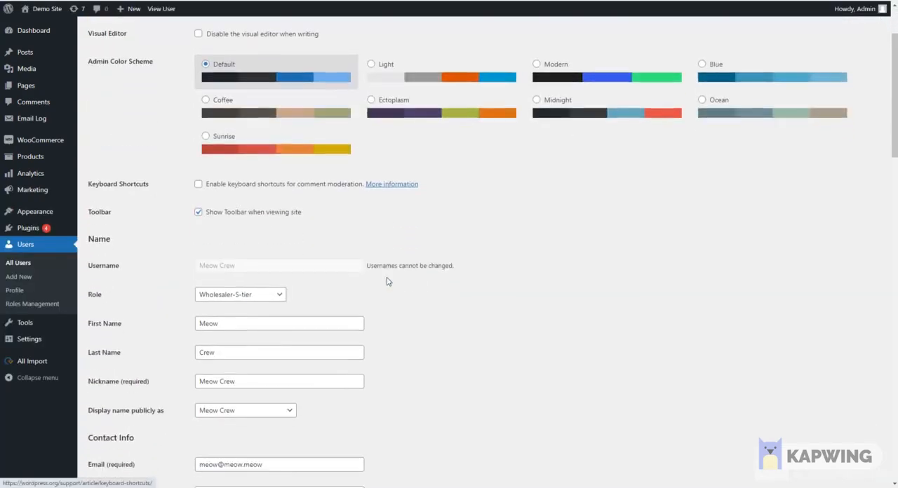
left_click(225, 298)
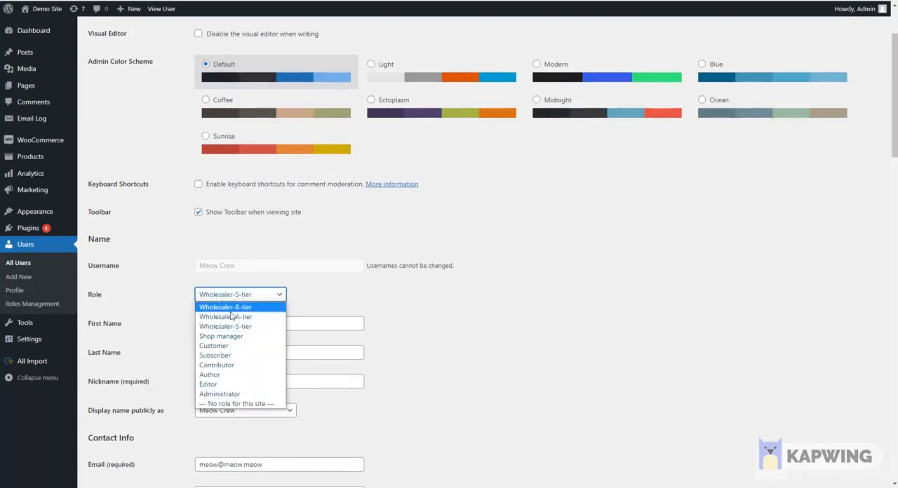
left_click(235, 309)
scroll(325, 327, "down", 10)
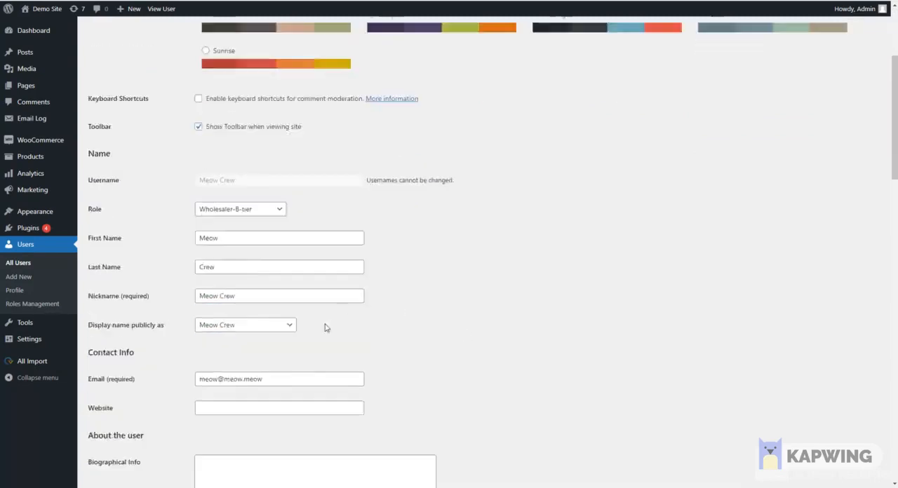
scroll(170, 413, "down", 6)
left_click(122, 439)
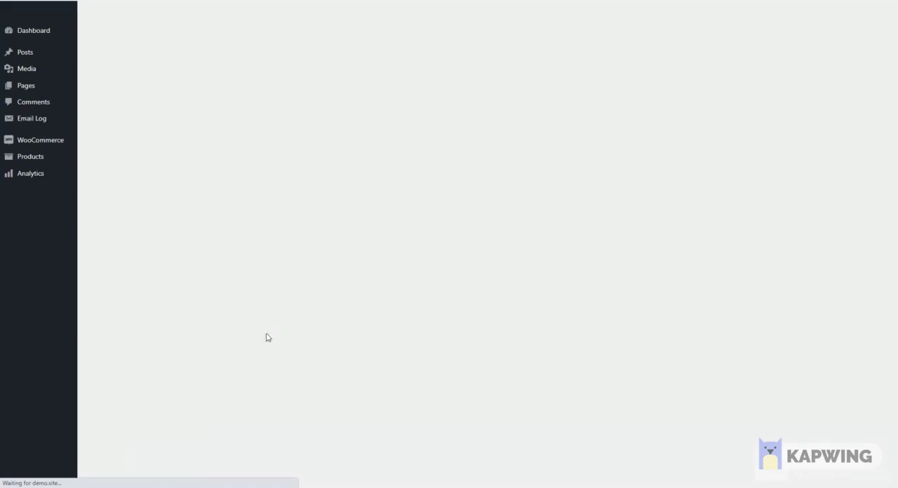
Step: Open the WooCommerce pricing rules list and examine the status of the existing rules
mouse_move(49, 140)
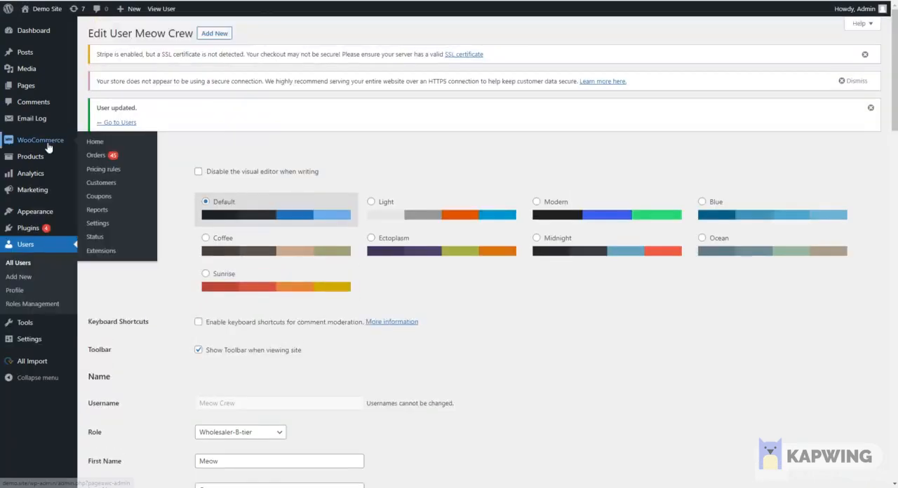
left_click(104, 171)
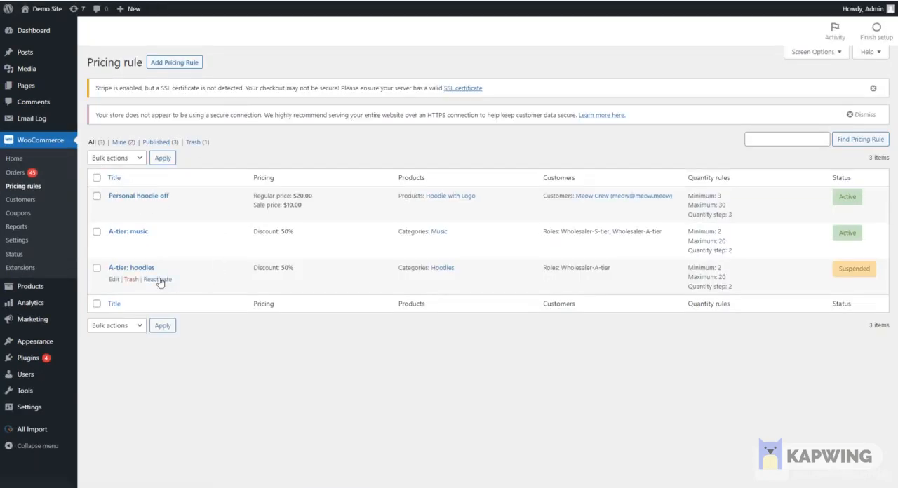
left_click_drag(871, 270, 822, 268)
left_click(789, 275)
left_click_drag(858, 234, 836, 237)
left_click(796, 249)
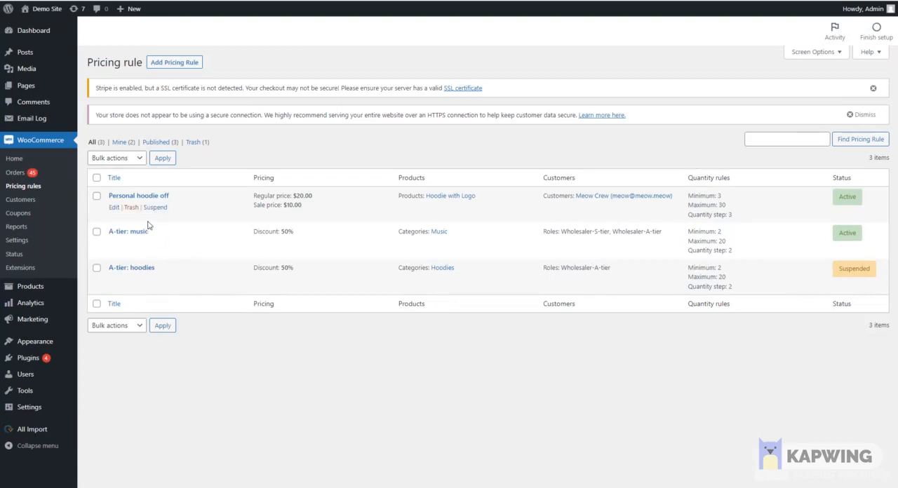
Step: Start a new pricing rule titled "B-tier: hoodies"
left_click(161, 64)
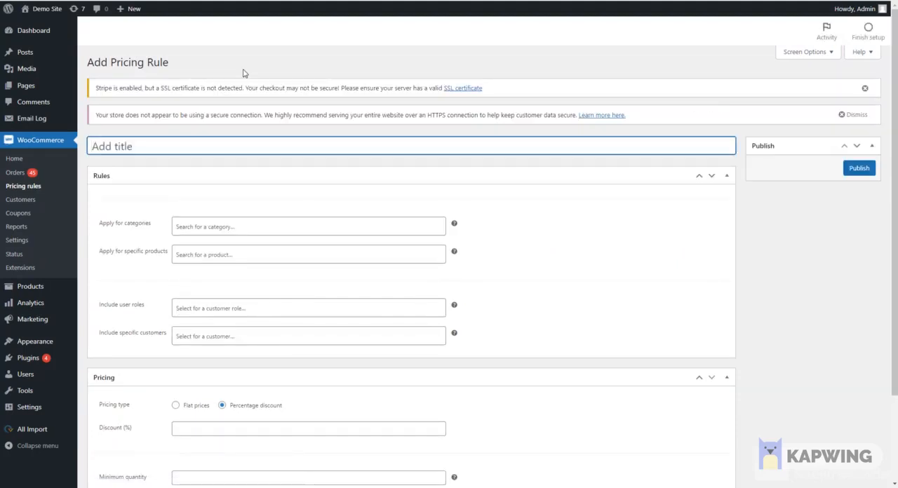
type("B-tier: hoodies")
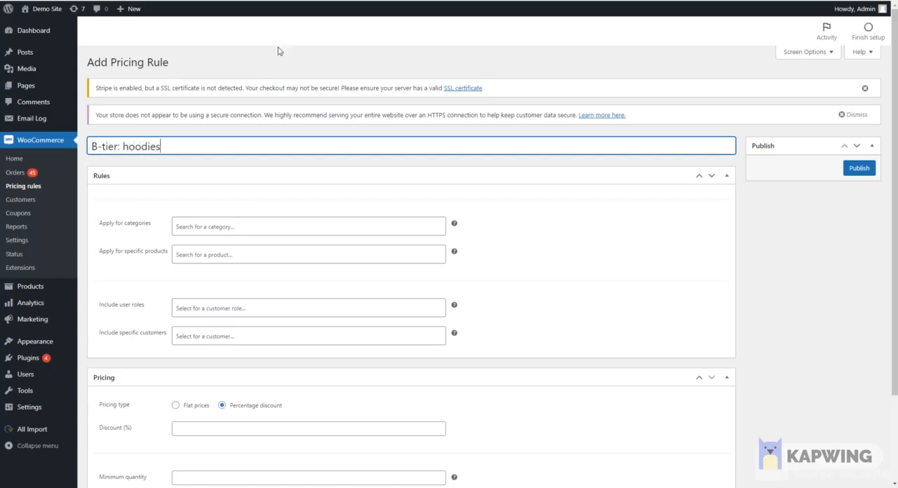
Step: Apply the pricing rule to the Hoodies category and the specific product Hoodie (woo-hoodie)
left_click(223, 225)
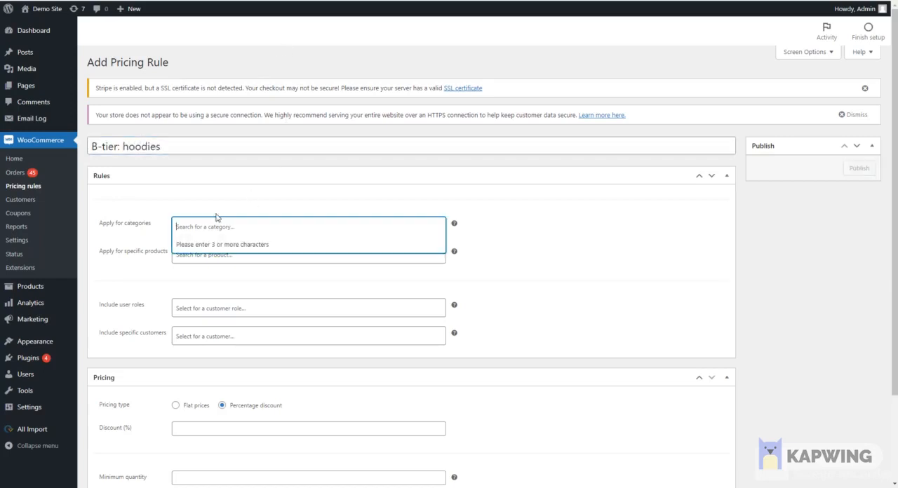
type("hood")
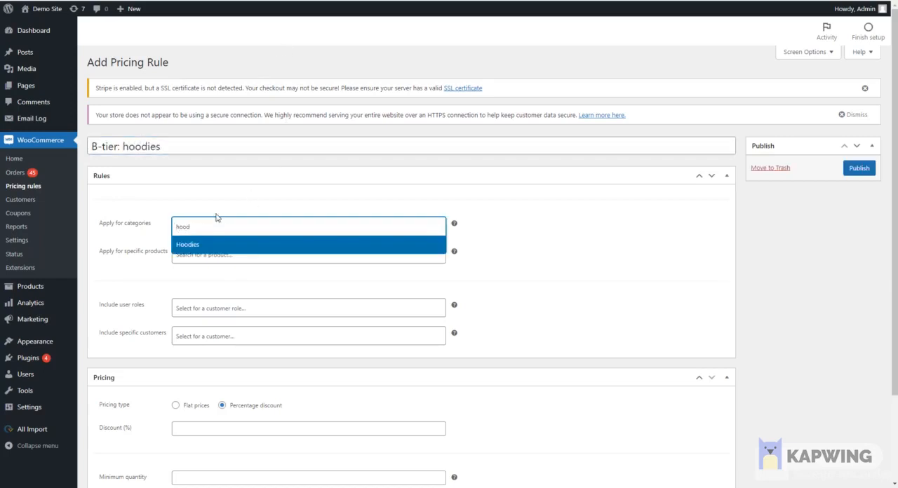
left_click(204, 244)
left_click(221, 255)
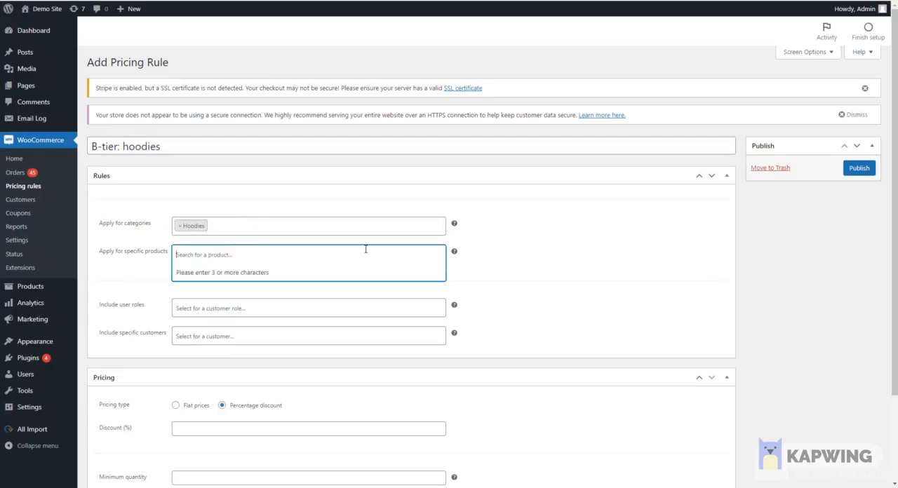
type("hood")
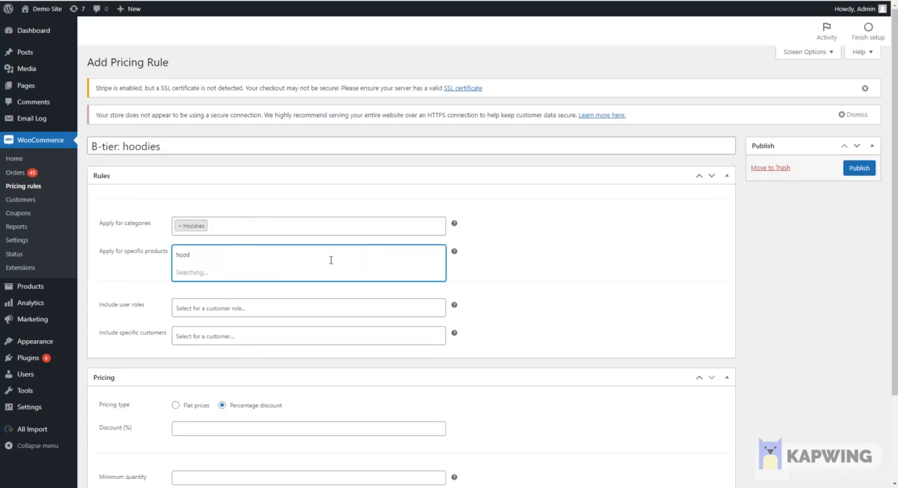
left_click(264, 275)
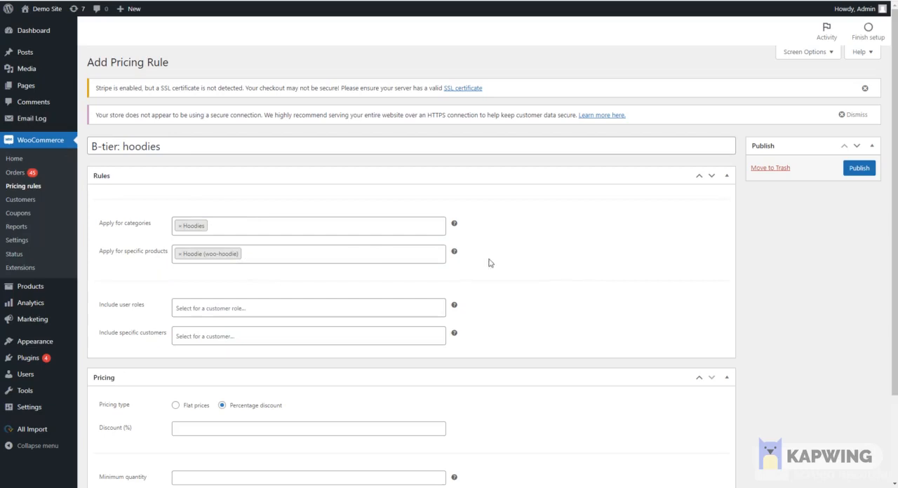
Step: Include the Wholesaler-B-tier user role in the pricing rule
left_click(234, 312)
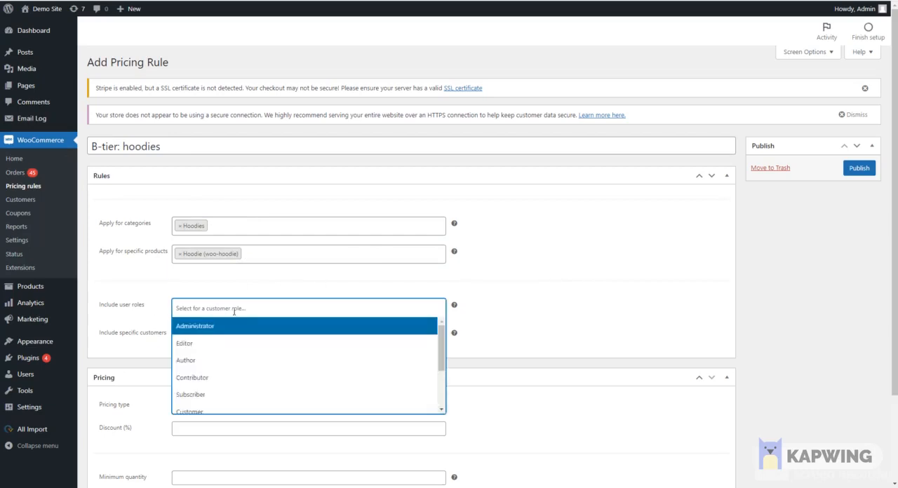
scroll(236, 344, "down", 2)
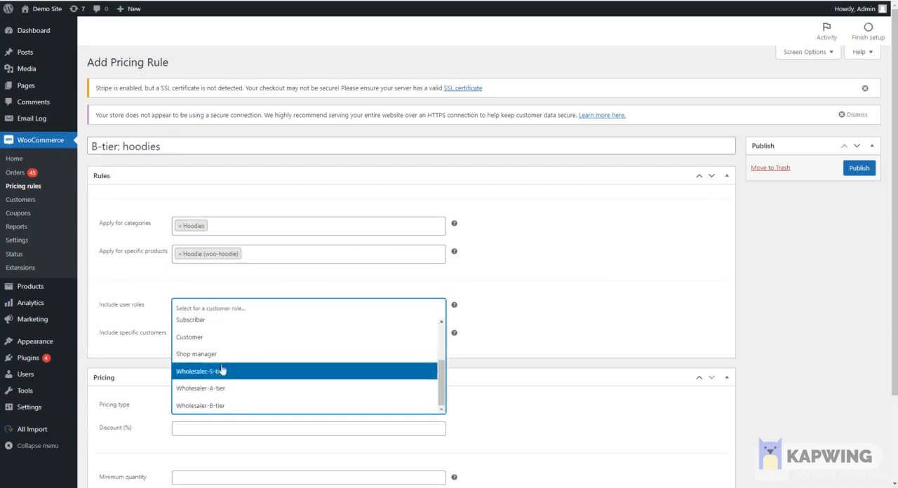
left_click(221, 406)
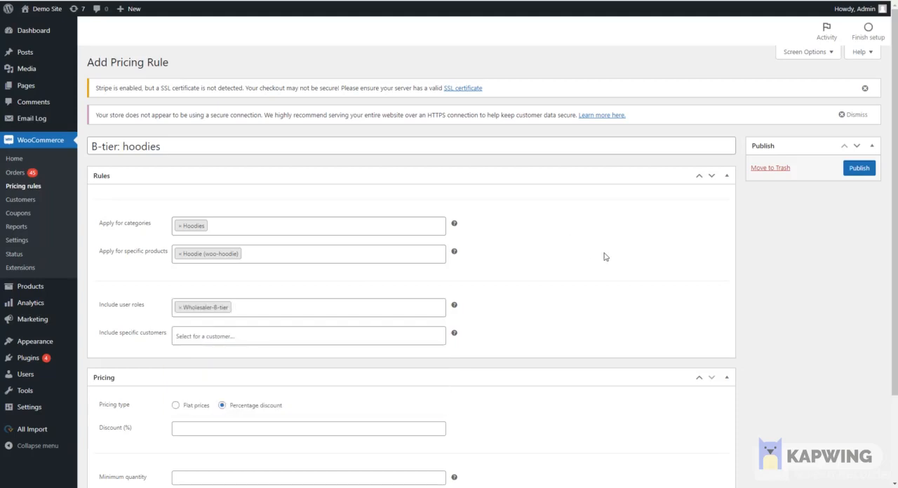
scroll(500, 280, "down", 2)
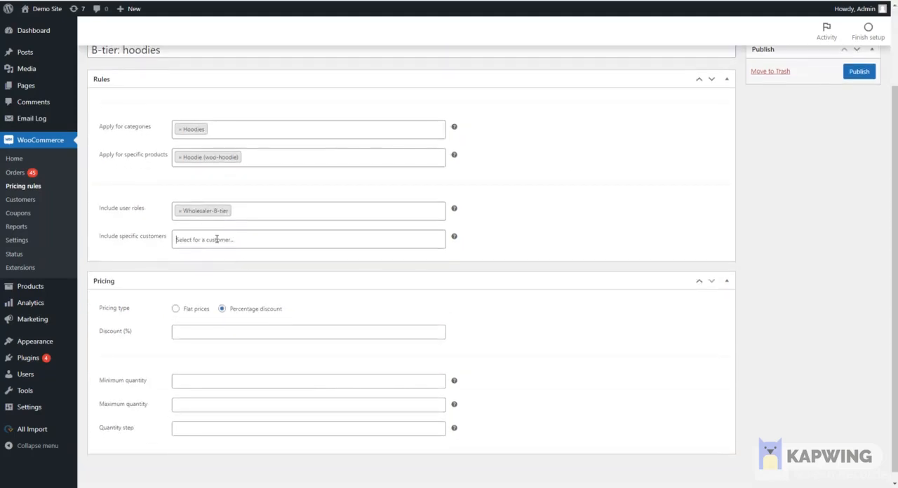
left_click(217, 239)
type("meow")
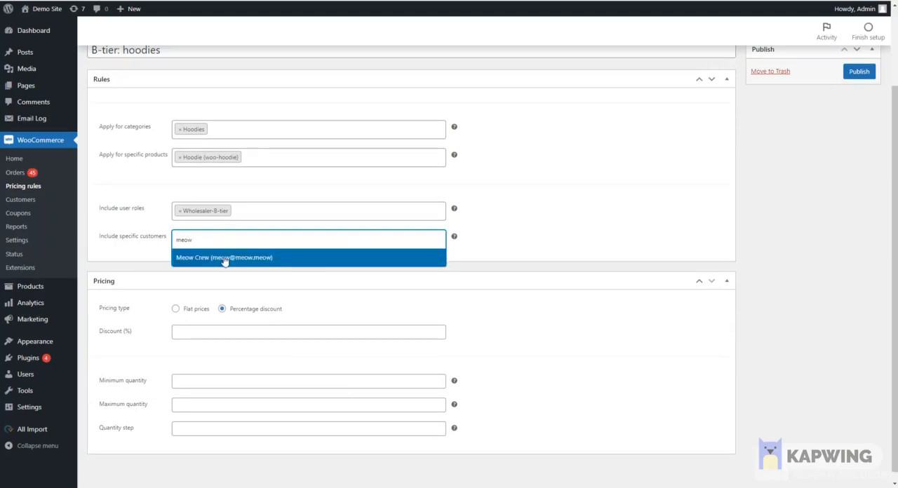
key("ctrl+a")
key("Right")
key("ctrl+a")
key("BackSpace")
left_click(549, 195)
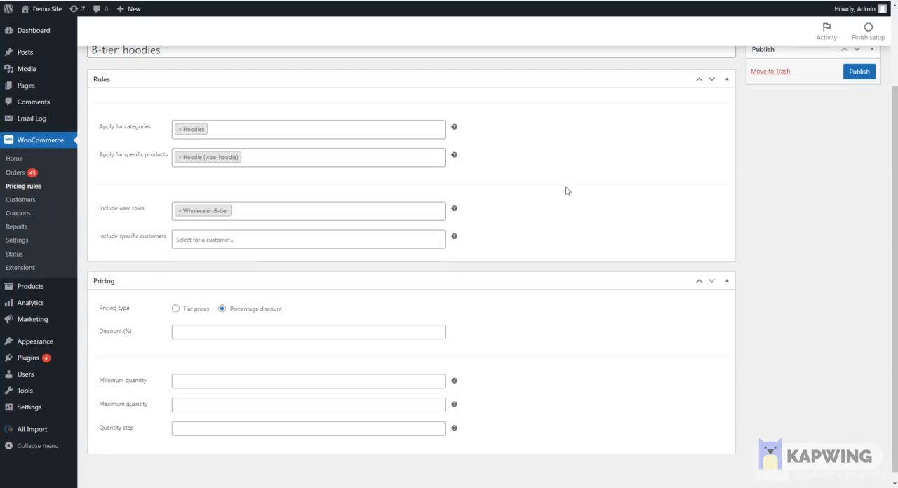
Step: Set the pricing rule's percentage discount to 20
scroll(568, 179, "down", 1)
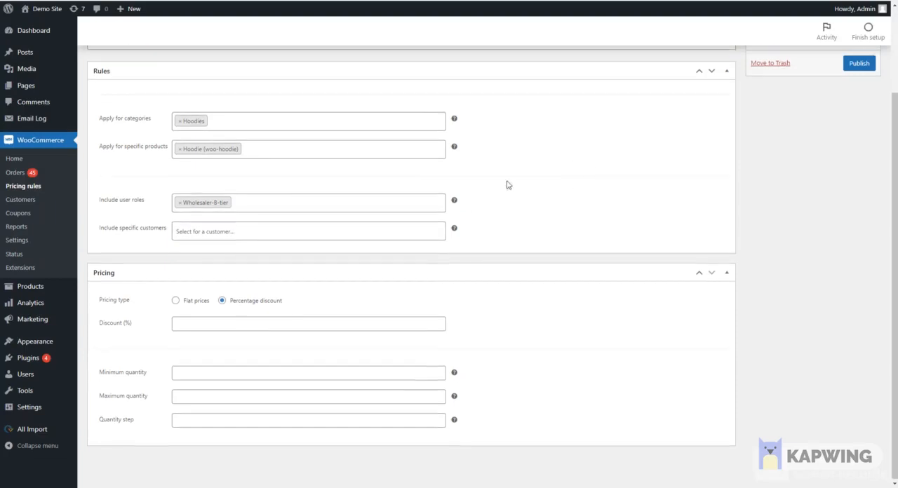
left_click(223, 325)
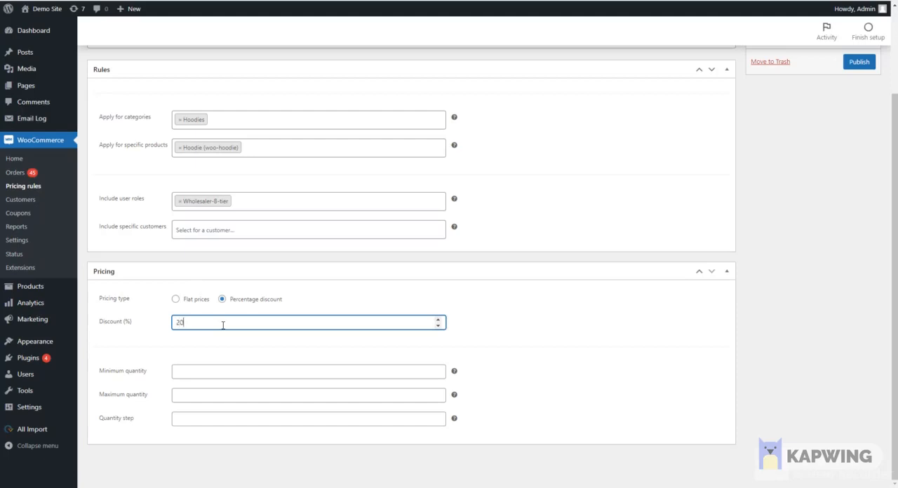
Step: Set the pricing rule's minimum quantity to 2, maximum quantity to 40 and quantity step to 2
left_click(197, 370)
type("2")
key("Tab")
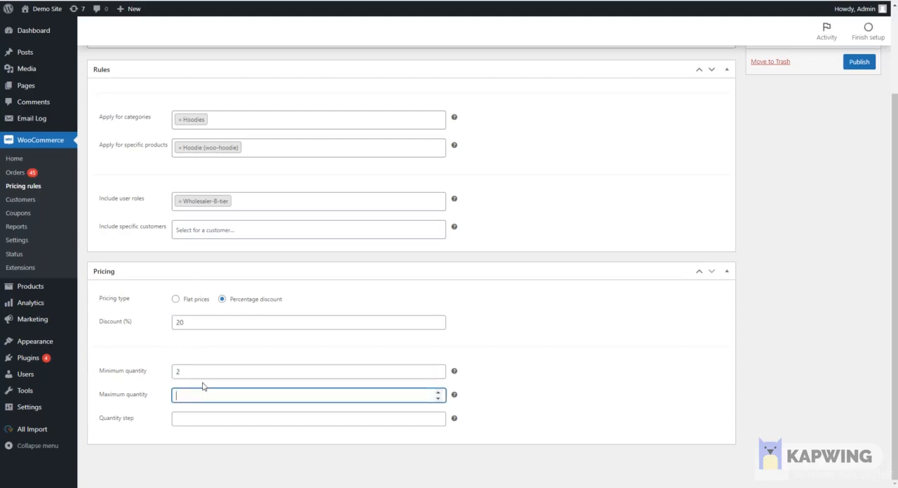
type("40")
key("Tab")
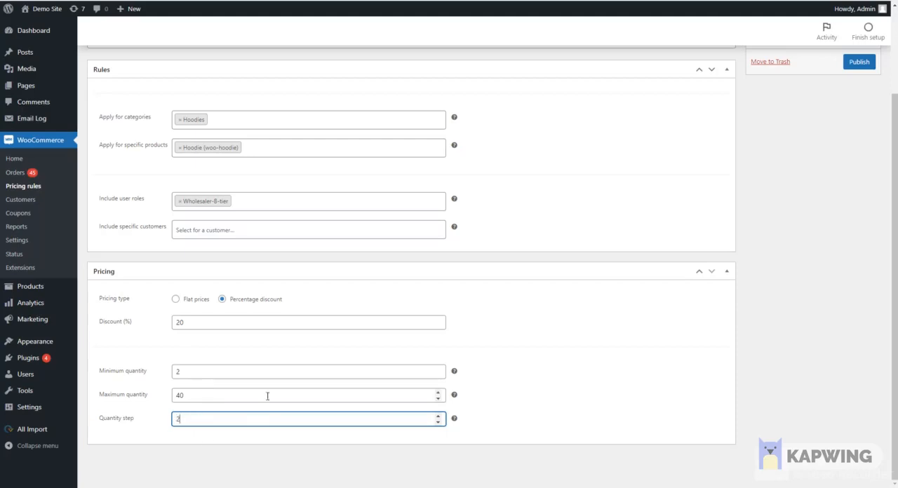
Step: Publish the "B-tier: hoodies" pricing rule and review its saved settings
left_click(856, 64)
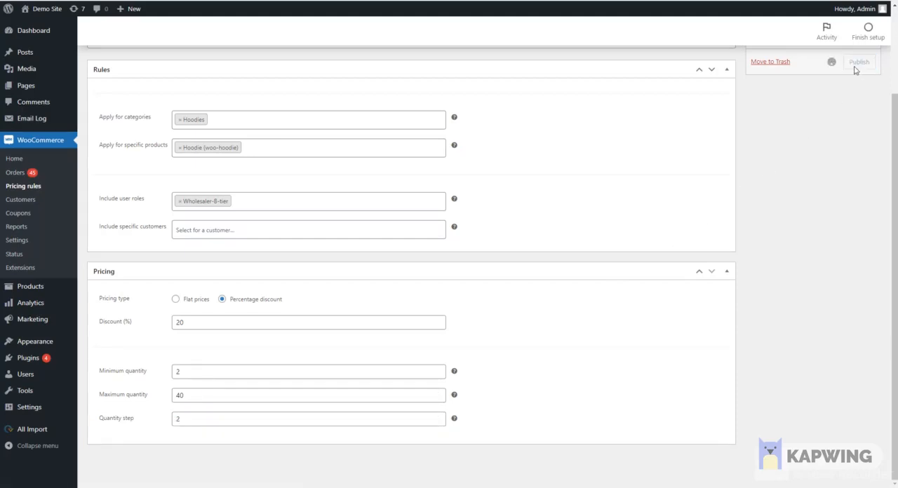
scroll(449, 241, "up", 2)
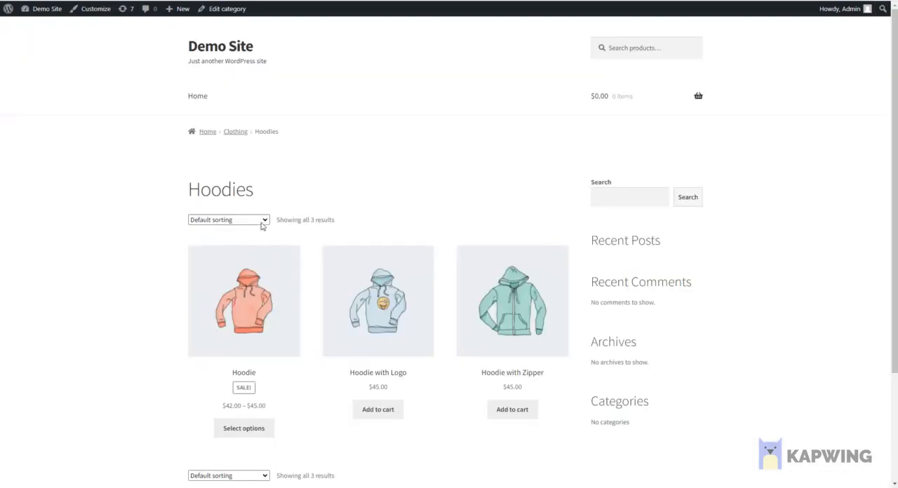
scroll(340, 321, "down", 1)
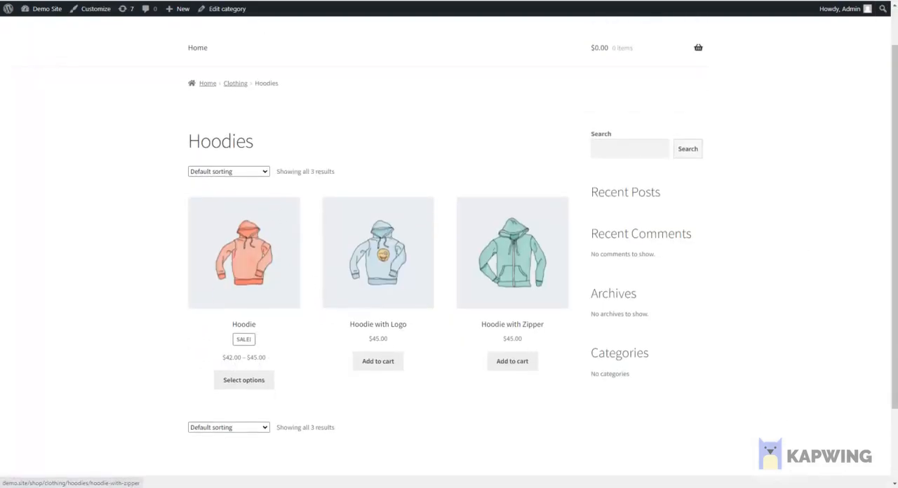
Step: Switch to the storefront's Hoodies category page and examine the prices of the listed hoodies
mouse_move(897, 63)
left_click(879, 93)
scroll(693, 181, "up", 3)
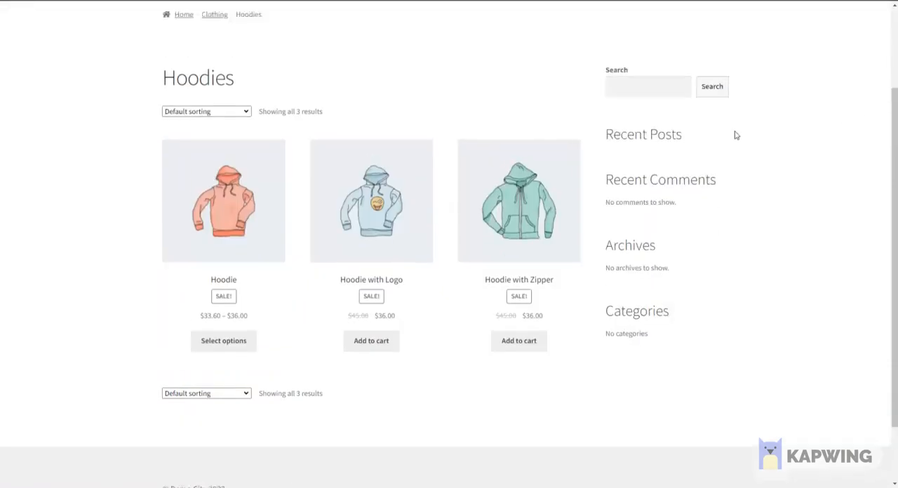
scroll(243, 383, "down", 1)
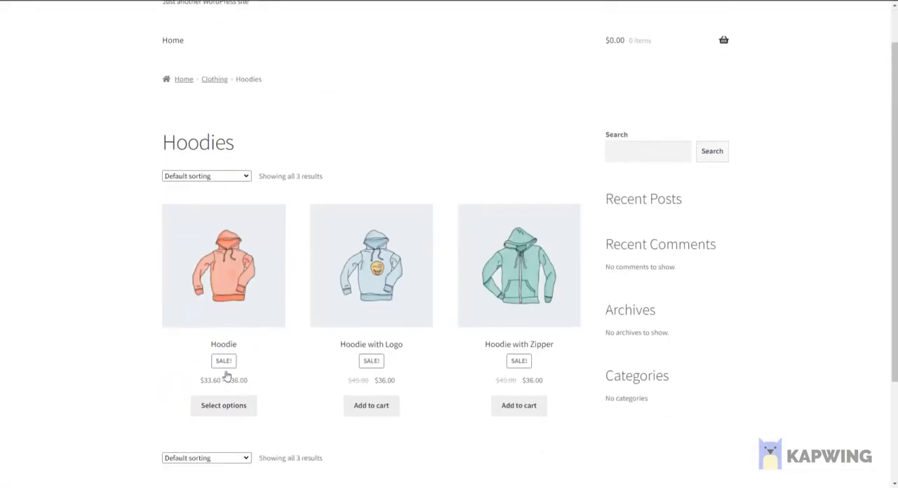
Step: Open the Hoodie product page and choose the Blue color variation with Logo set to Yes
left_click(246, 266)
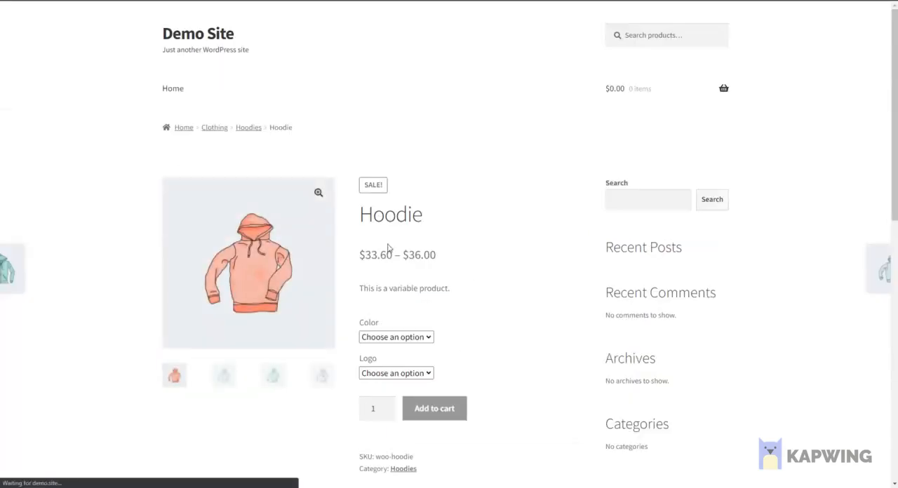
scroll(395, 302, "down", 1)
left_click(395, 289)
left_click(372, 313)
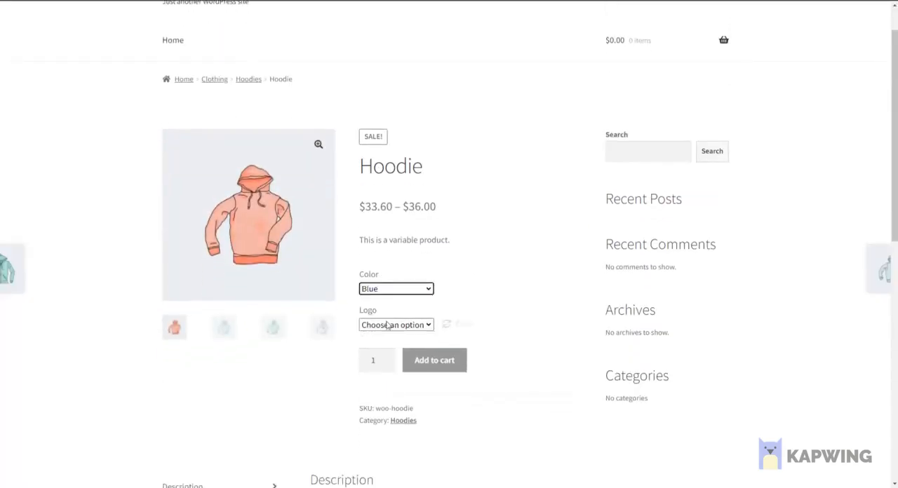
left_click(395, 325)
left_click(371, 349)
scroll(503, 347, "down", 4)
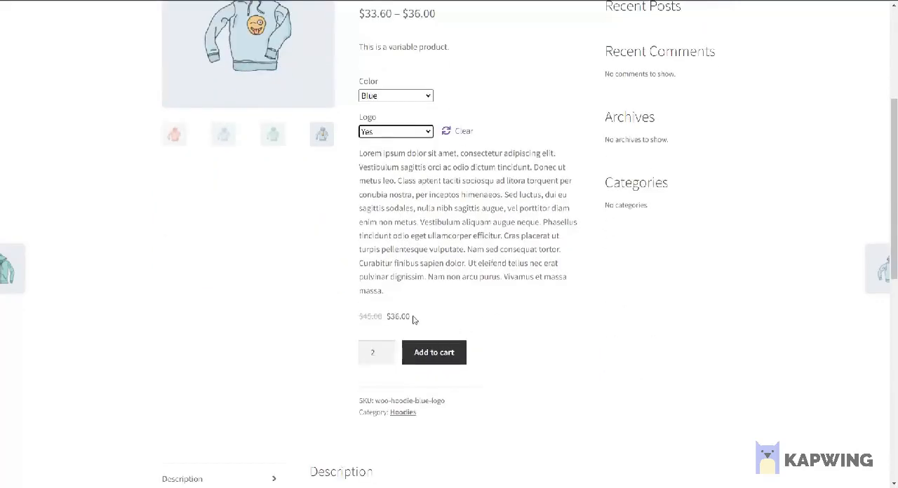
Step: Check the discounted price of the selected hoodie variation and add 2 of them to the cart
left_click_drag(415, 320, 352, 319)
left_click(357, 320)
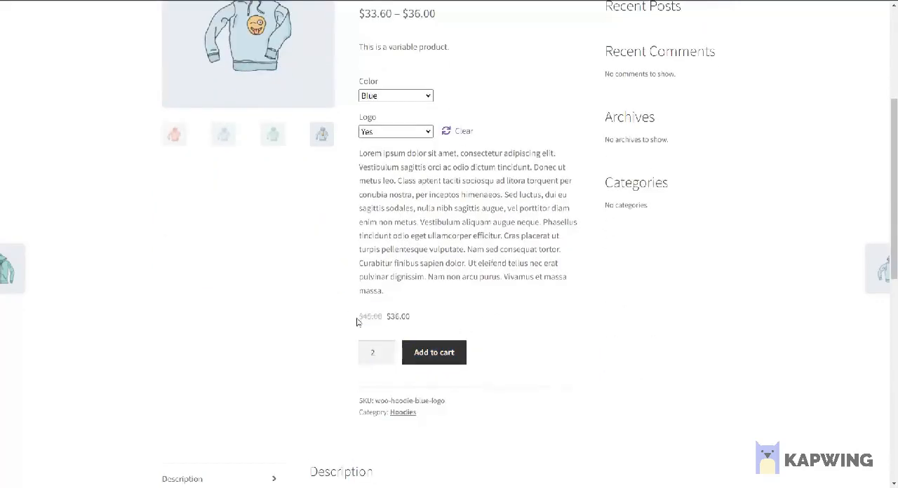
left_click(429, 355)
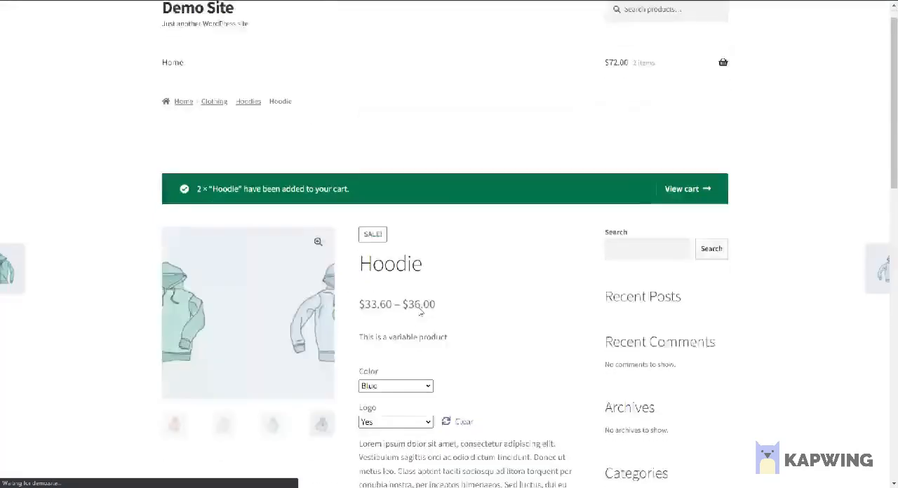
Step: Try to add 7 blue hoodies with logo to the cart to test the quantity step
scroll(410, 343, "down", 5)
left_click(387, 328)
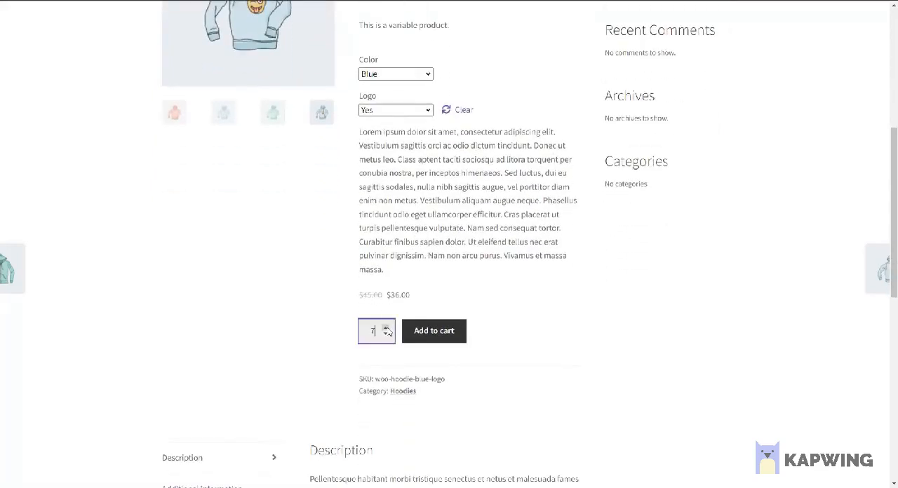
left_click(387, 336)
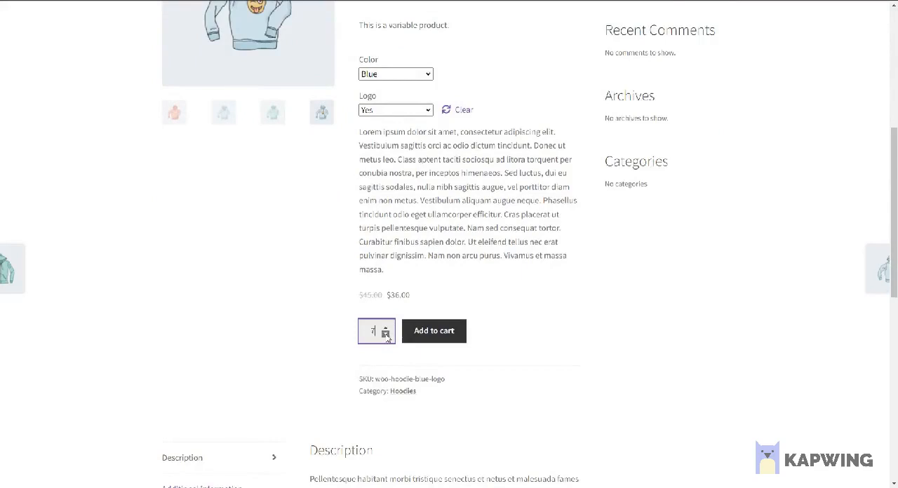
left_click(436, 332)
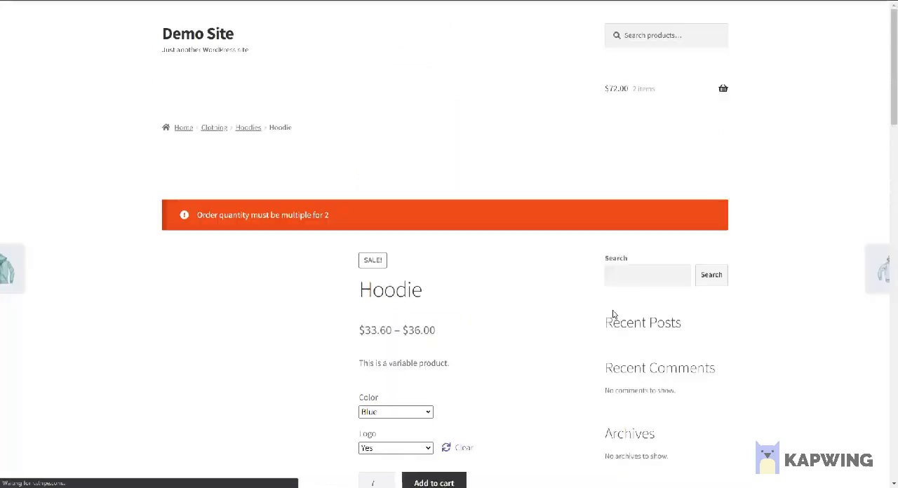
left_click_drag(344, 217, 191, 226)
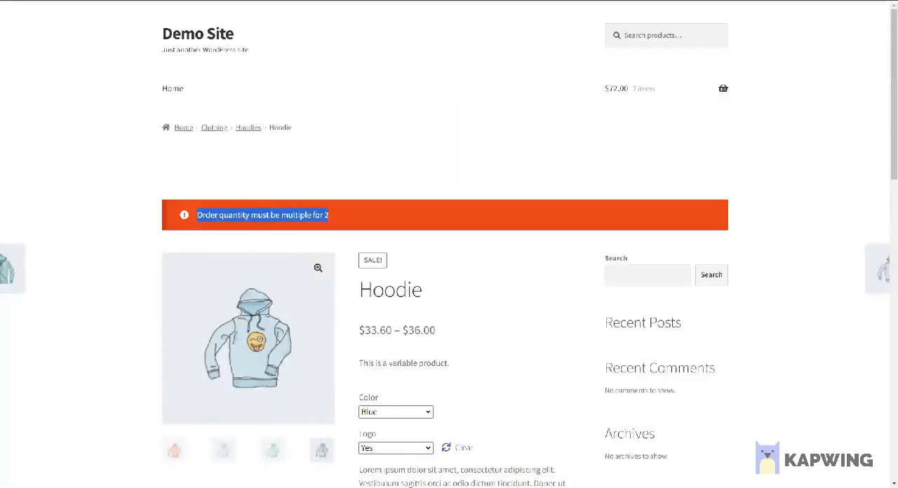
scroll(489, 288, "down", 5)
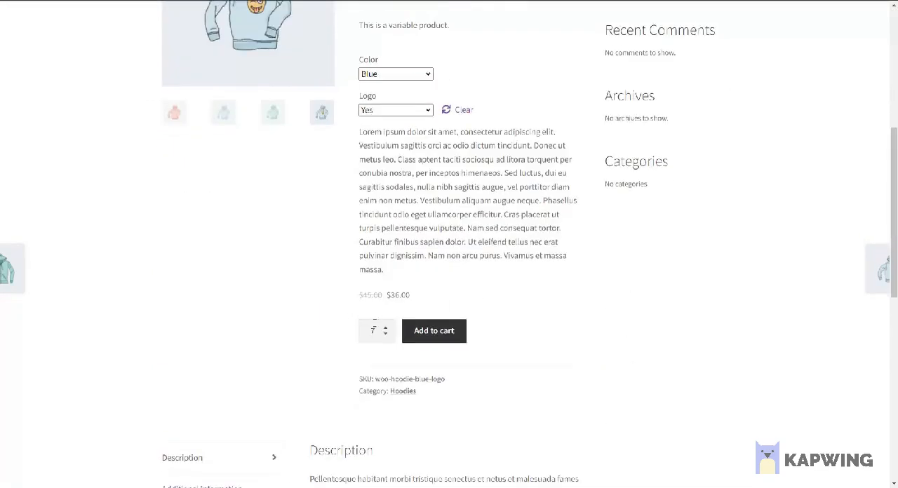
left_click(385, 328)
left_click(385, 331)
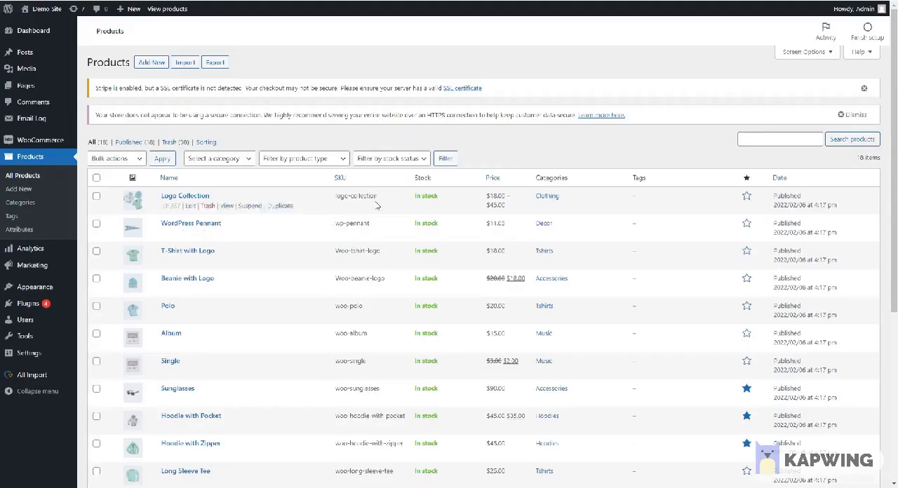
Step: Open the Sunglasses product for editing from the admin product list and go to its product data
scroll(294, 280, "down", 1)
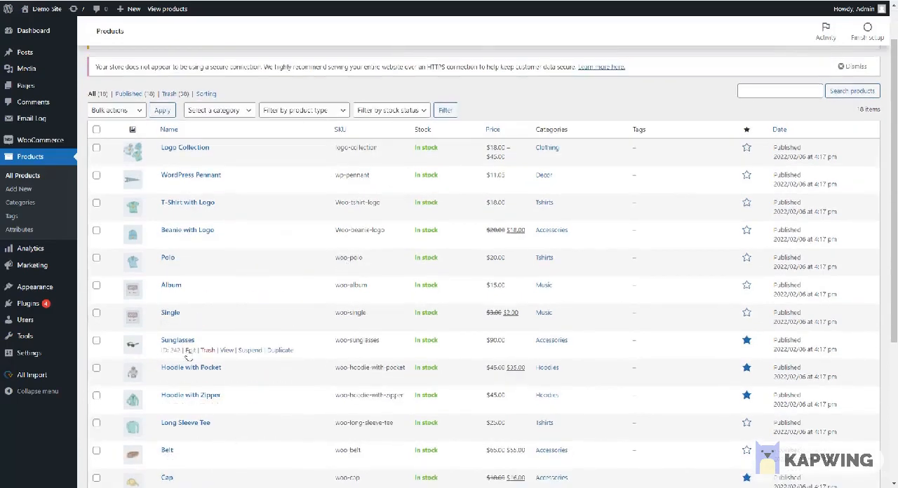
left_click(190, 350)
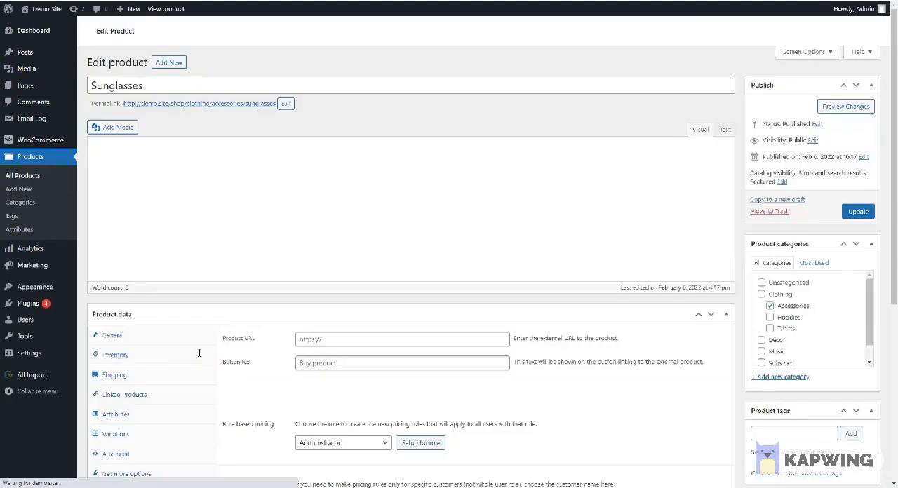
scroll(316, 337, "down", 3)
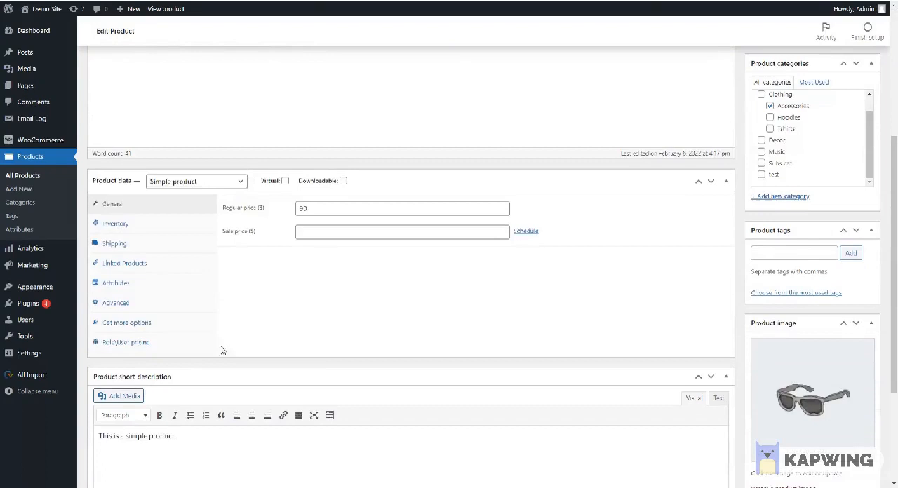
Step: Set up role-based pricing for the Wholesaler-B-tier role on the Sunglasses product
left_click(143, 343)
left_click(354, 231)
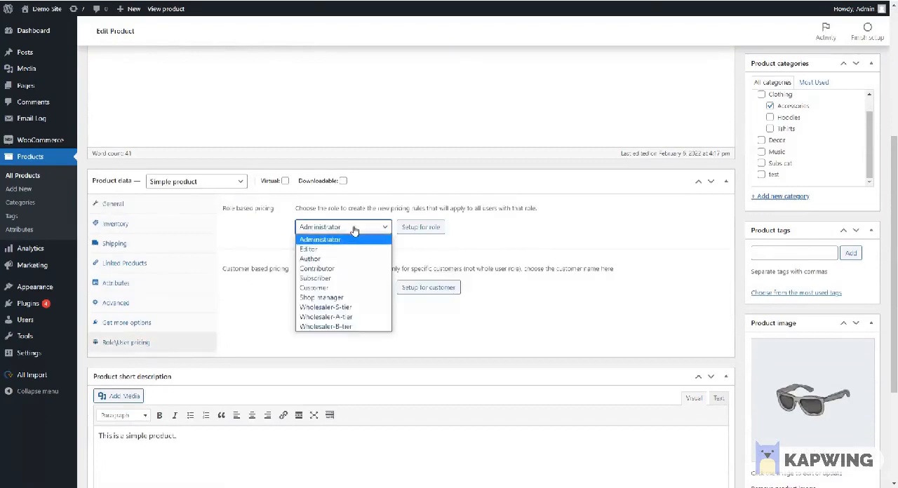
left_click(327, 326)
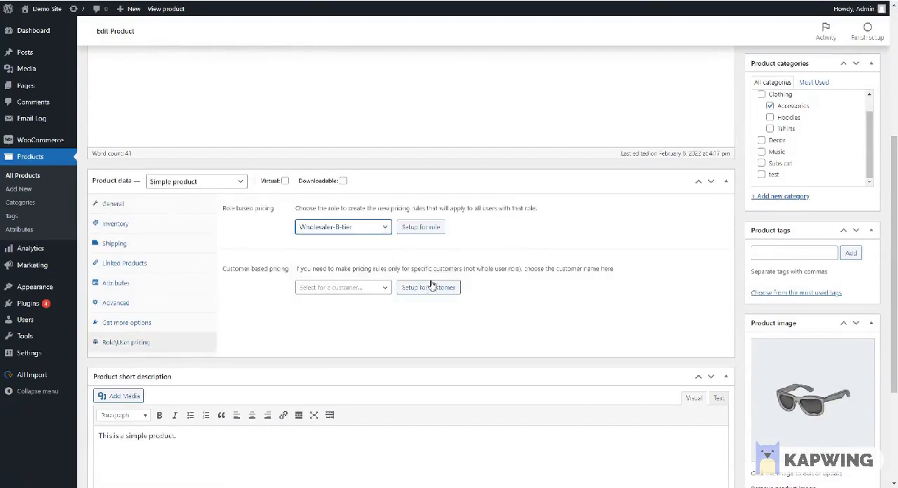
left_click(421, 234)
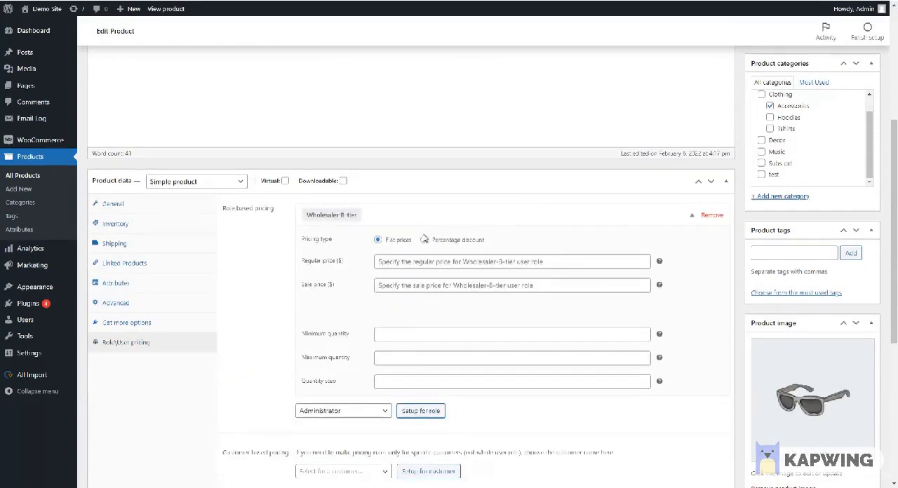
left_click(179, 208)
left_click(333, 210)
left_click(135, 346)
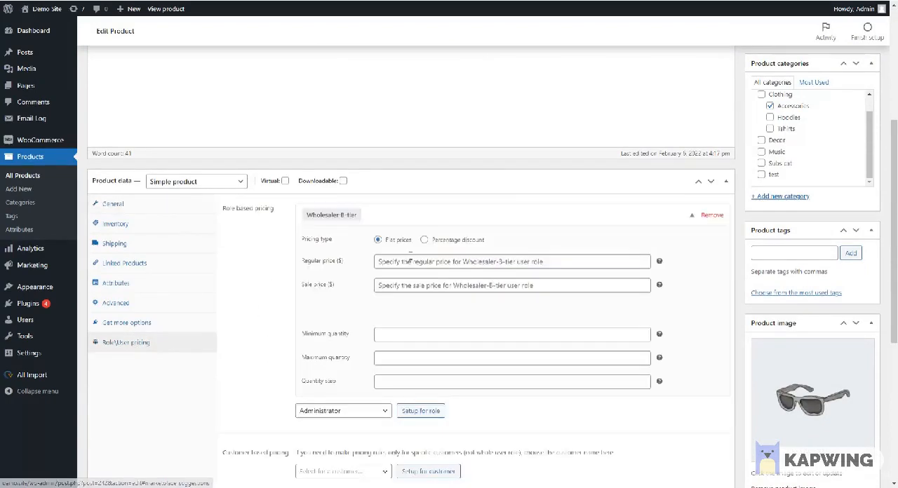
Step: Set the Wholesaler-B-tier flat prices for the Sunglasses to a regular price of 80 and a sale price of 50
left_click(412, 261)
type("80")
key("Tab")
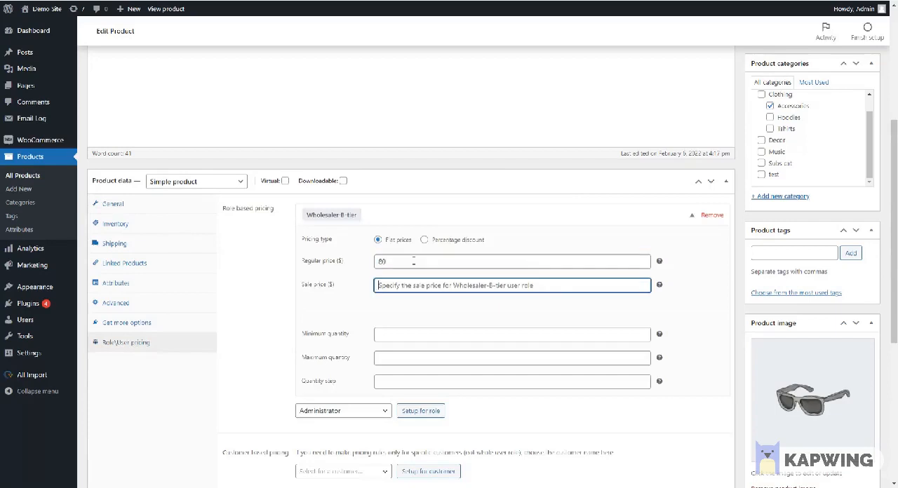
type("50")
Step: Set the role's minimum quantity to 3 and maximum quantity to 9, and update the Sunglasses product
left_click(407, 334)
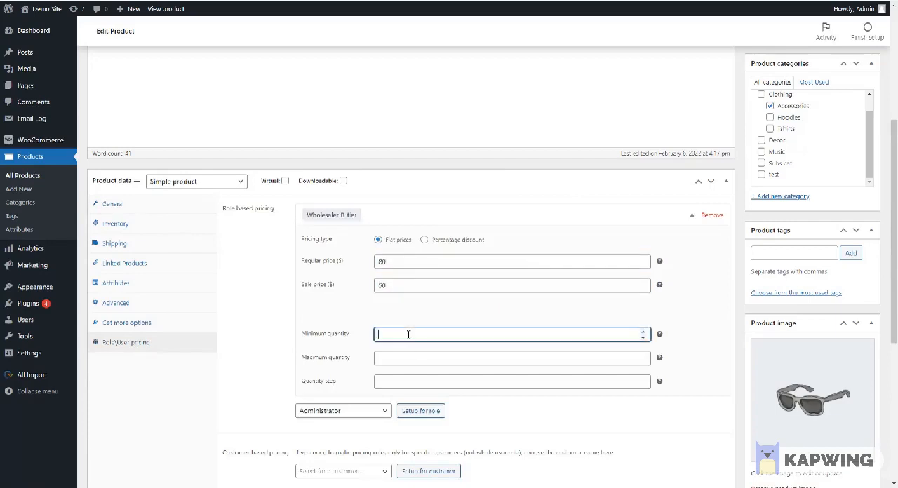
type("3")
left_click(400, 356)
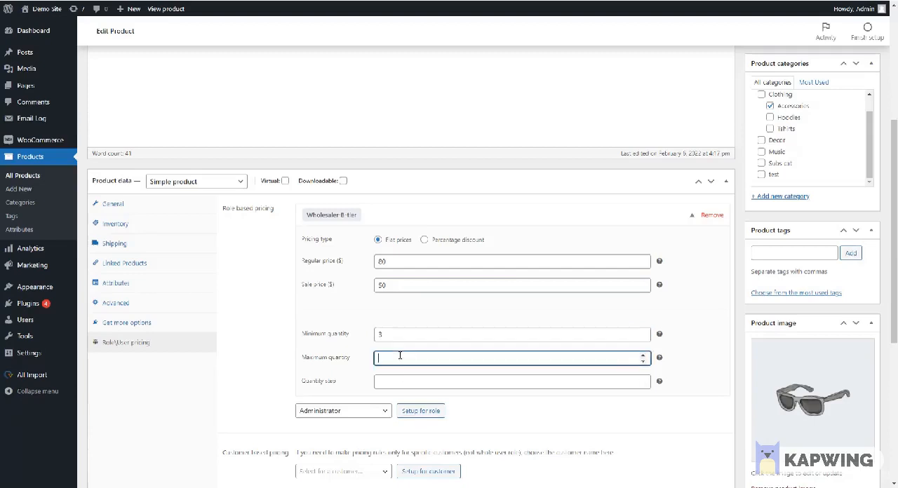
type("9")
left_click(430, 379)
scroll(807, 281, "up", 3)
left_click(858, 224)
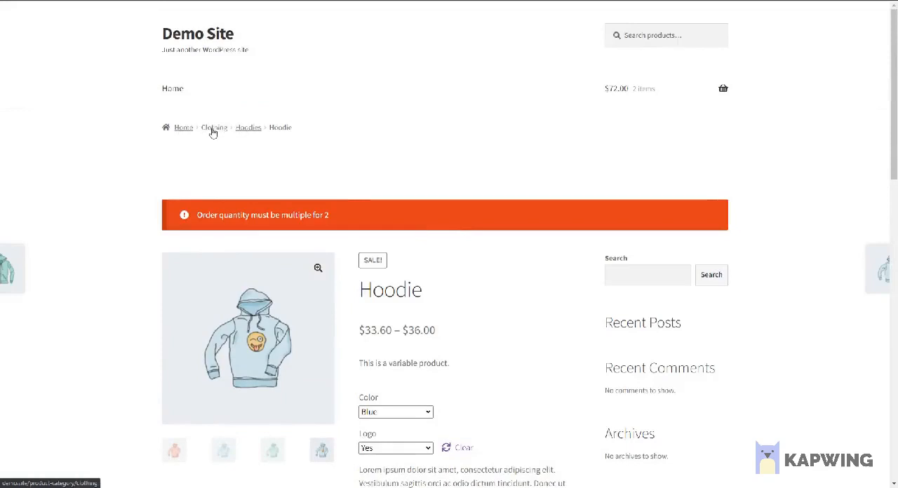
Step: Open the Sunglasses from the storefront's Clothing category and add 9 of them to the cart
left_click(216, 131)
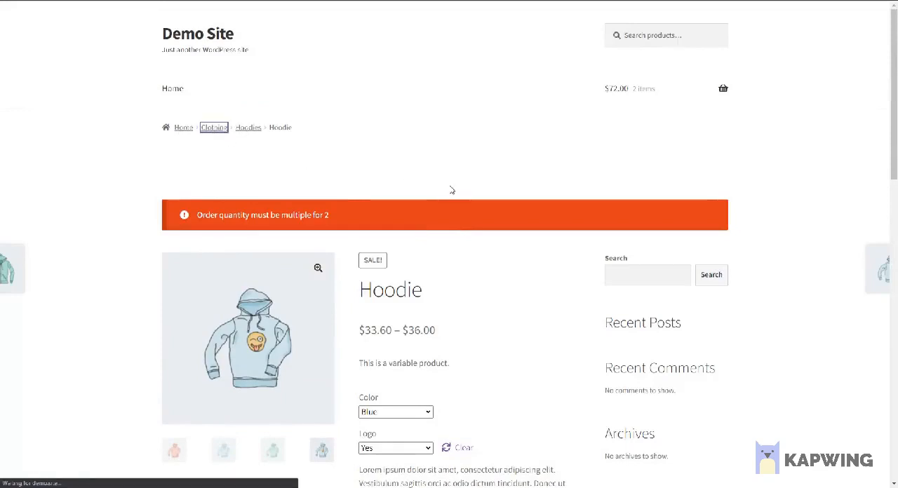
scroll(452, 190, "down", 4)
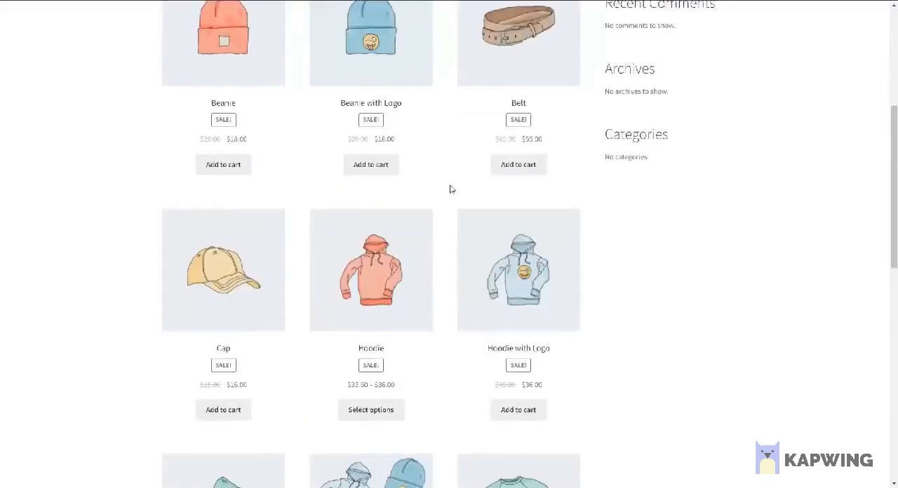
scroll(451, 189, "down", 6)
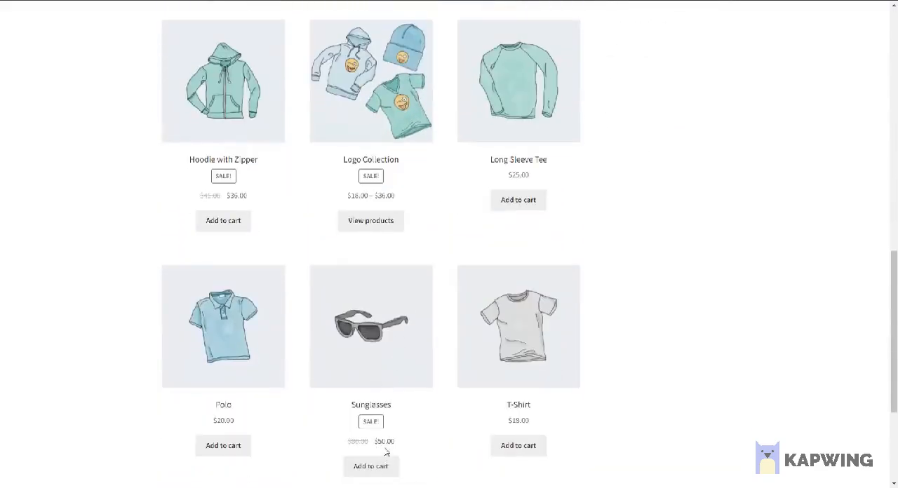
scroll(385, 453, "down", 1)
left_click(369, 320)
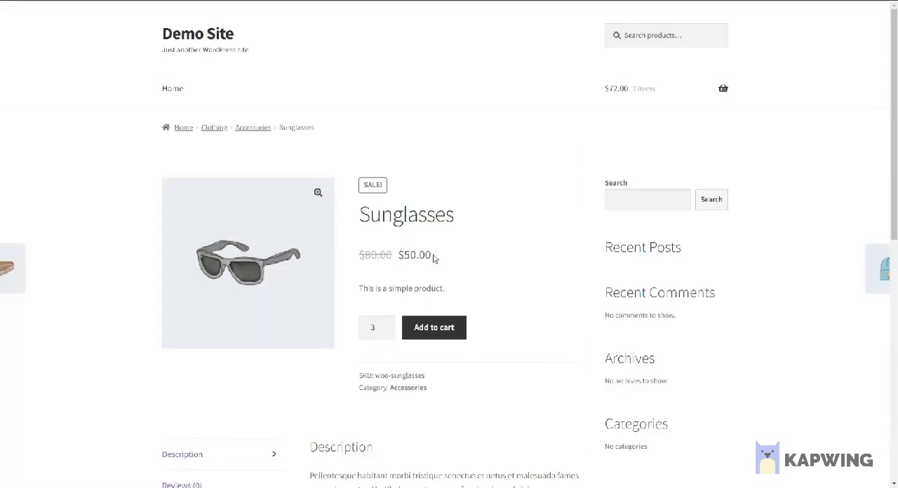
left_click(386, 324)
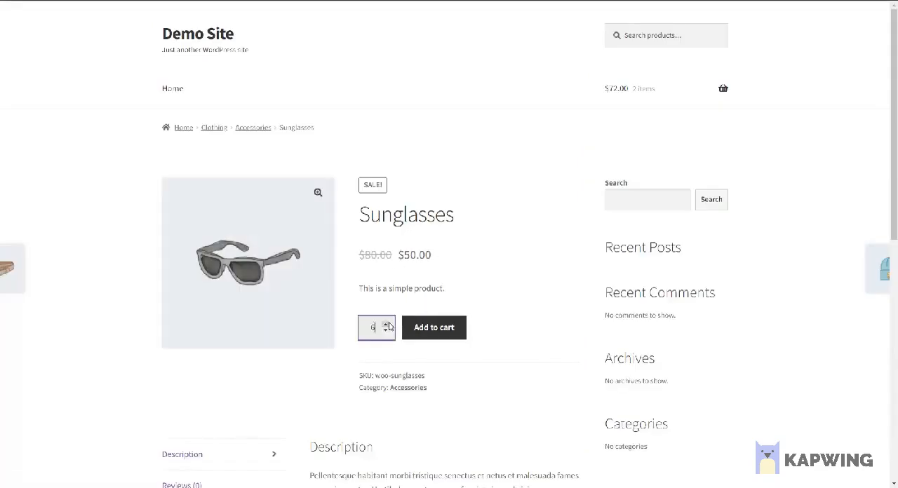
left_click(434, 327)
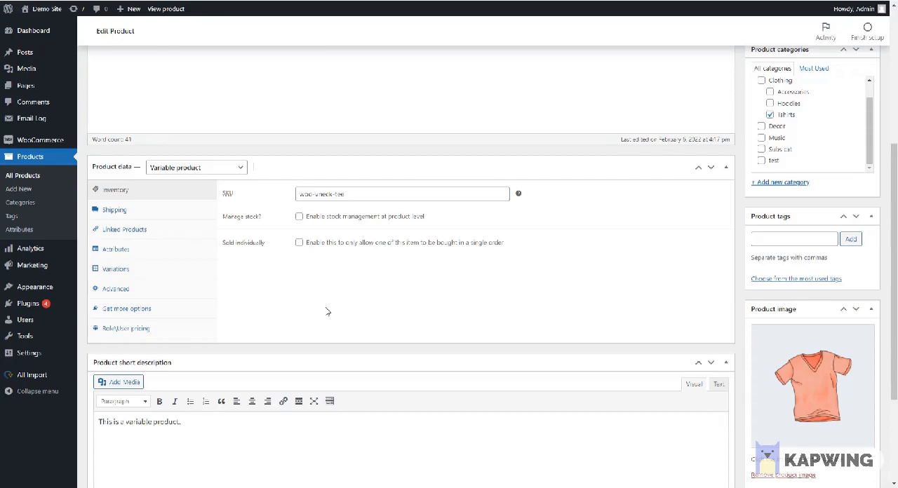
Step: Set up role-based pricing for the Wholesaler-B-tier role on the Blue variation of the V-Neck T-Shirt
left_click(139, 272)
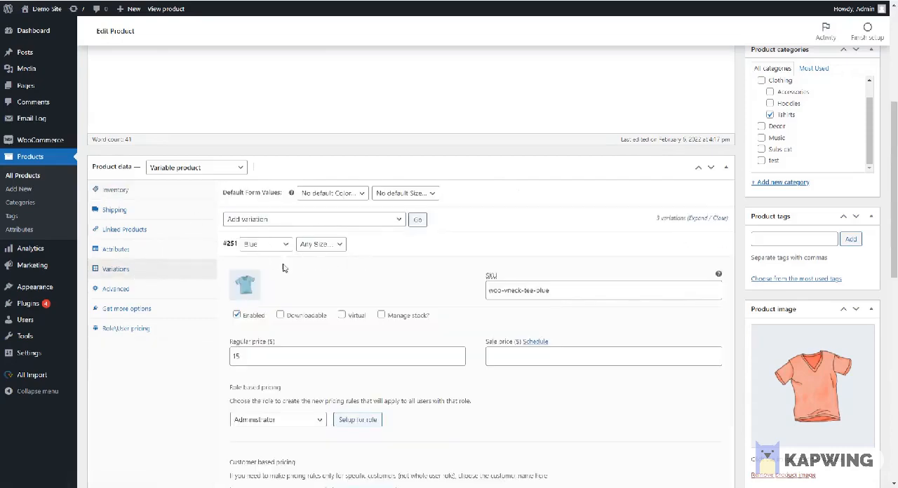
scroll(284, 268, "down", 2)
left_click(266, 324)
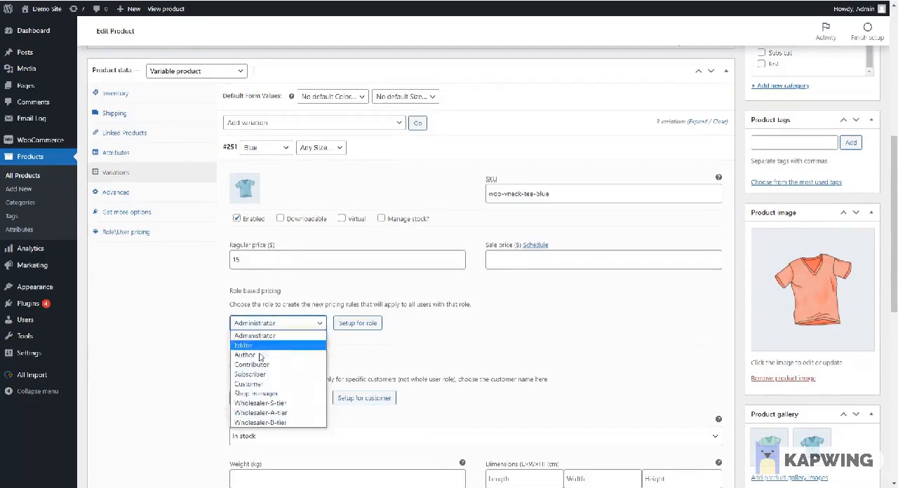
left_click(284, 426)
left_click(356, 324)
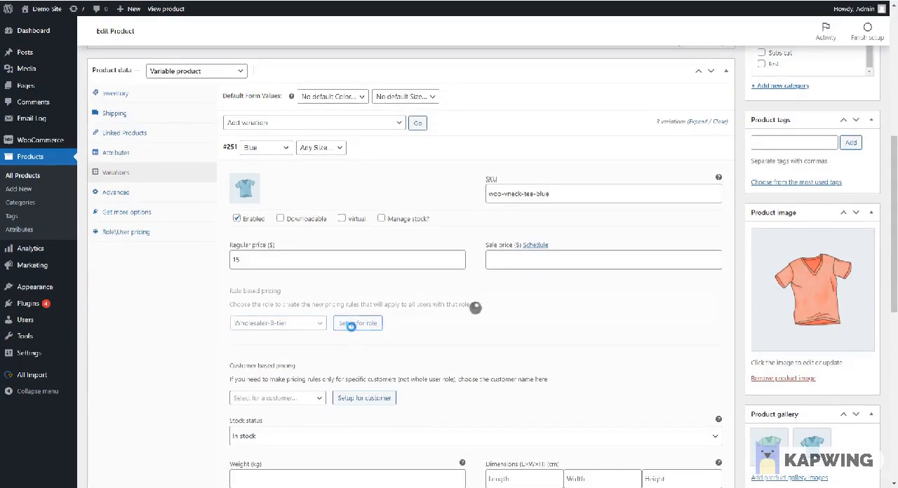
Step: Switch the Blue variation's Wholesaler-B-tier pricing to a percentage discount of 50
scroll(306, 319, "down", 3)
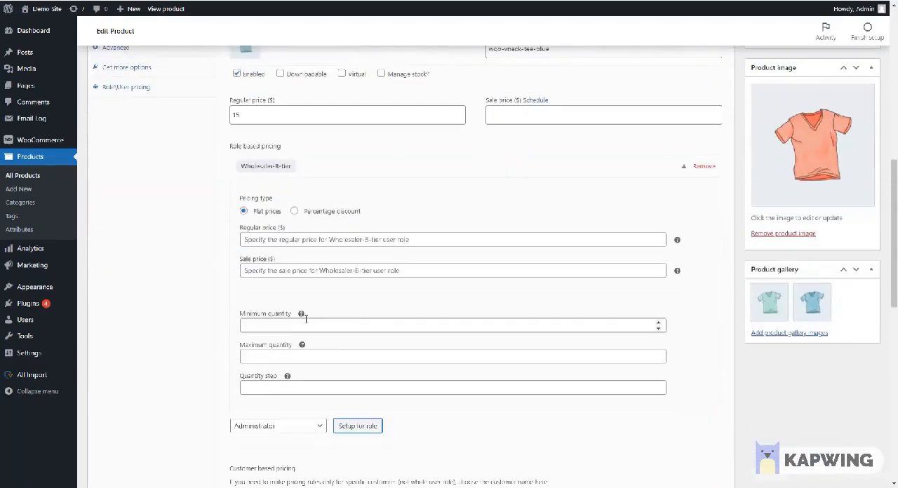
left_click(294, 212)
left_click(305, 239)
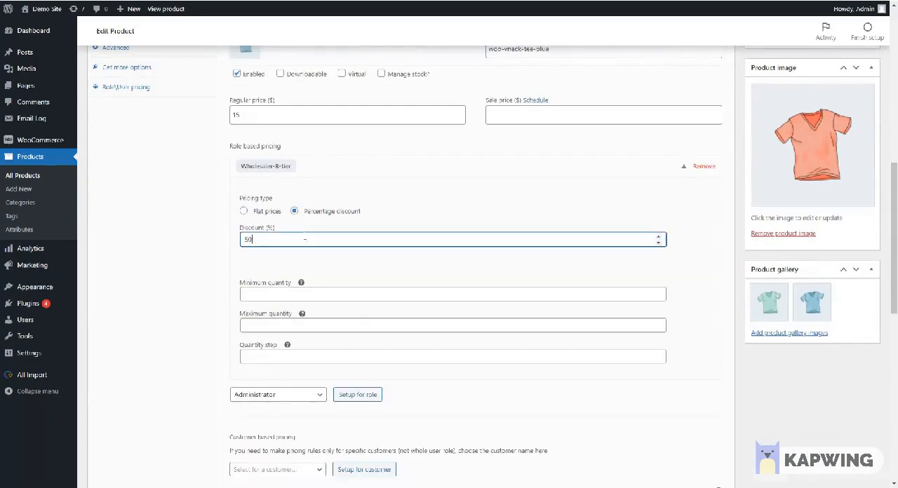
type("50")
scroll(305, 239, "down", 7)
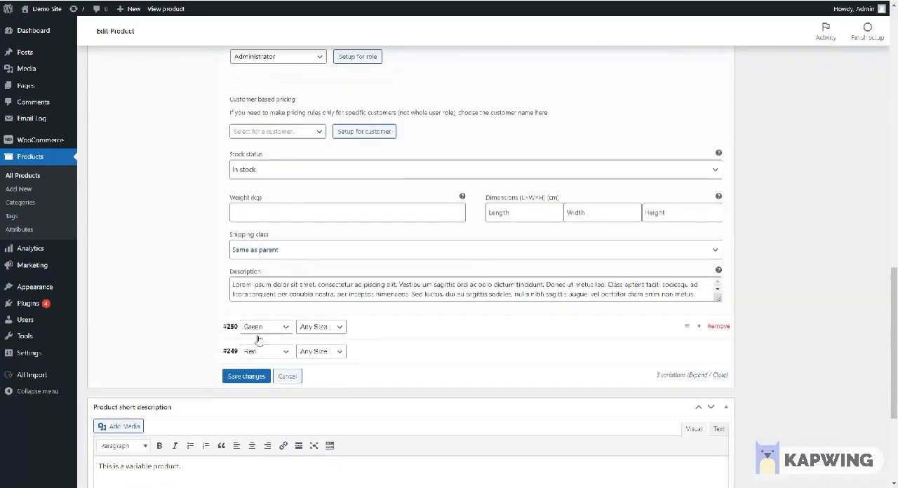
Step: Set up role-based pricing for the Wholesaler-B-tier role on the Green variation
left_click(374, 330)
scroll(301, 351, "down", 3)
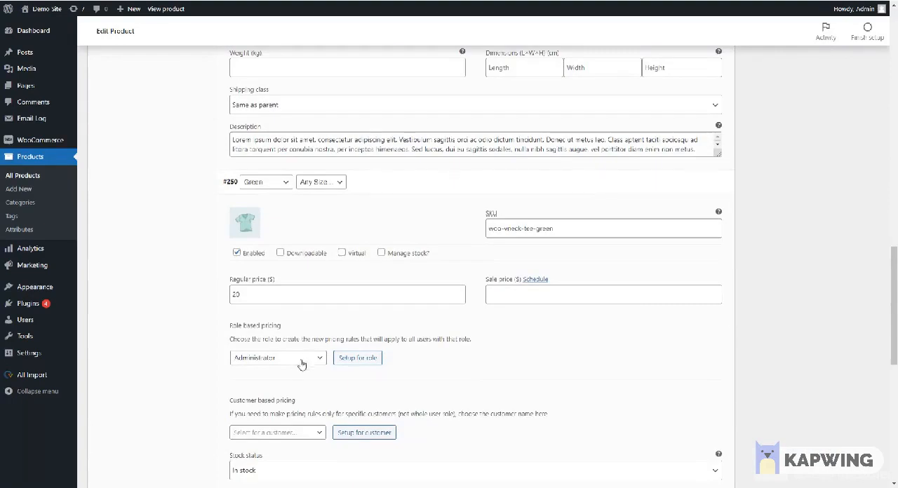
left_click(301, 360)
left_click(289, 457)
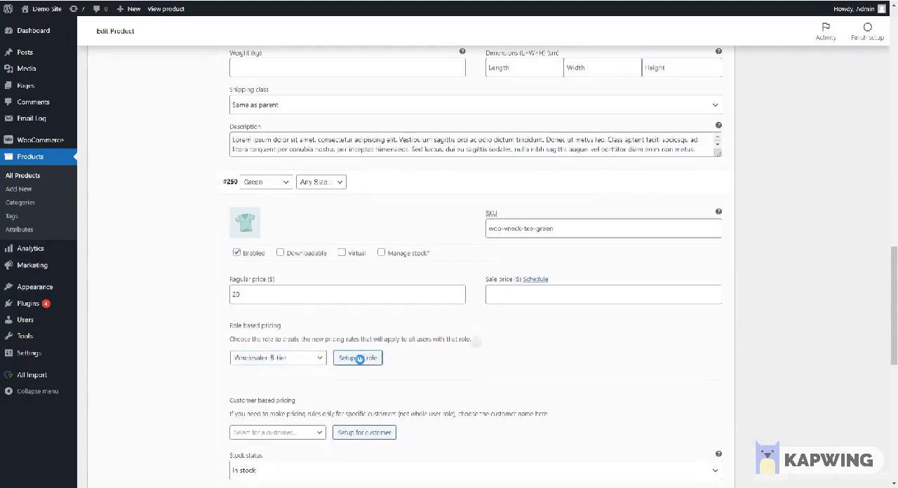
left_click(359, 358)
Step: Give the Green variation's Wholesaler-B-tier role a 60% discount and a quantity step of 2, and update the product
scroll(318, 347, "down", 2)
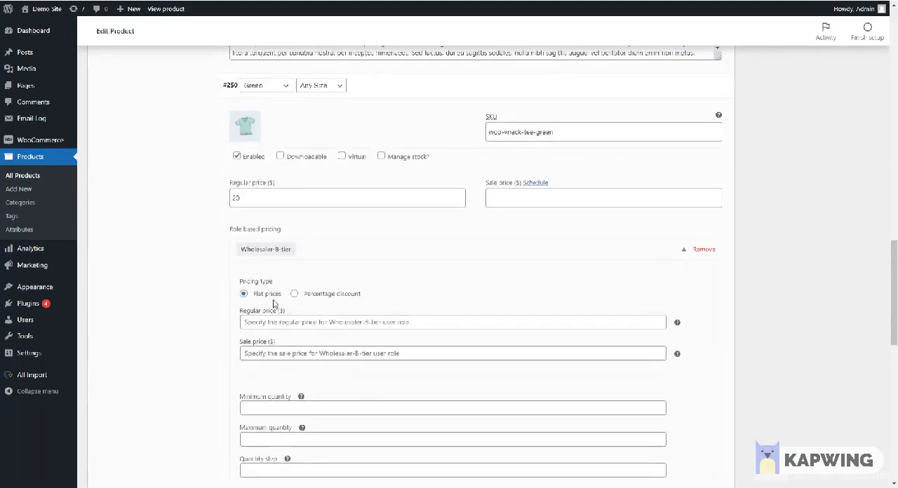
scroll(274, 304, "down", 2)
left_click(293, 197)
left_click(294, 226)
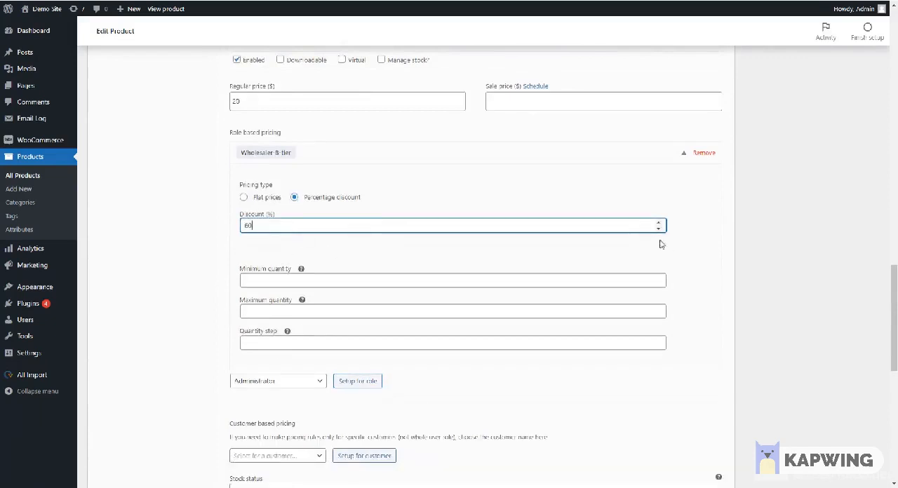
left_click(300, 344)
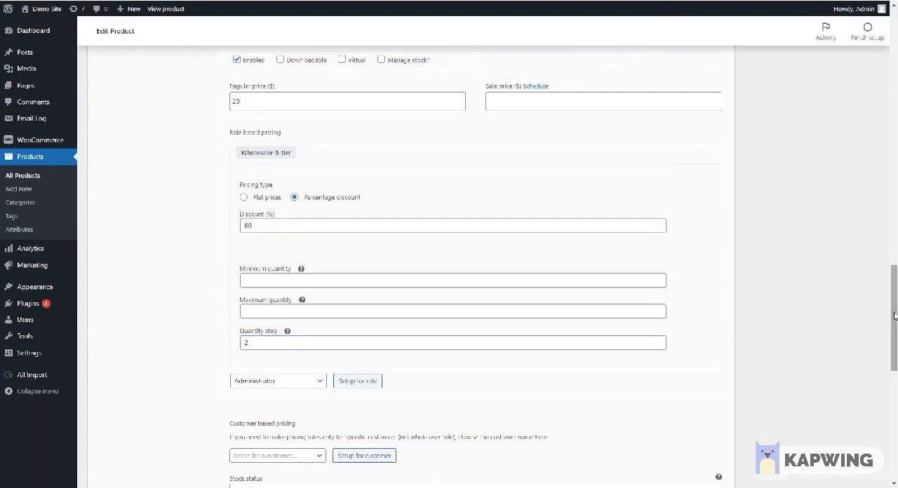
left_click_drag(894, 319, 895, 149)
left_click(863, 175)
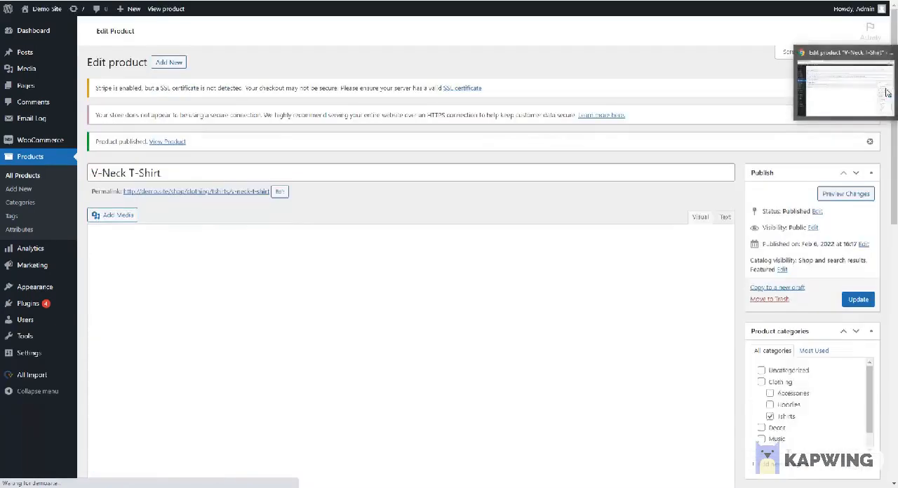
Step: Switch to the V-Neck T-Shirt page in the storefront and check its price range
mouse_move(897, 89)
left_click(850, 103)
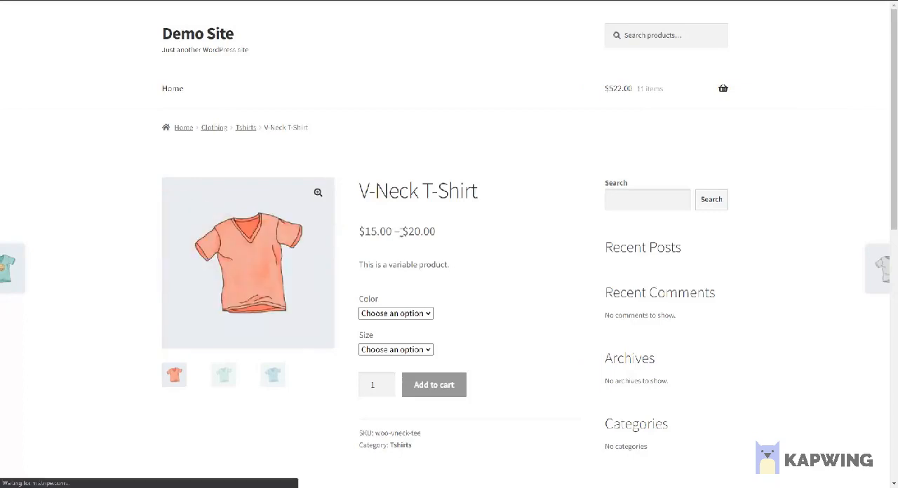
left_click_drag(353, 260, 433, 257)
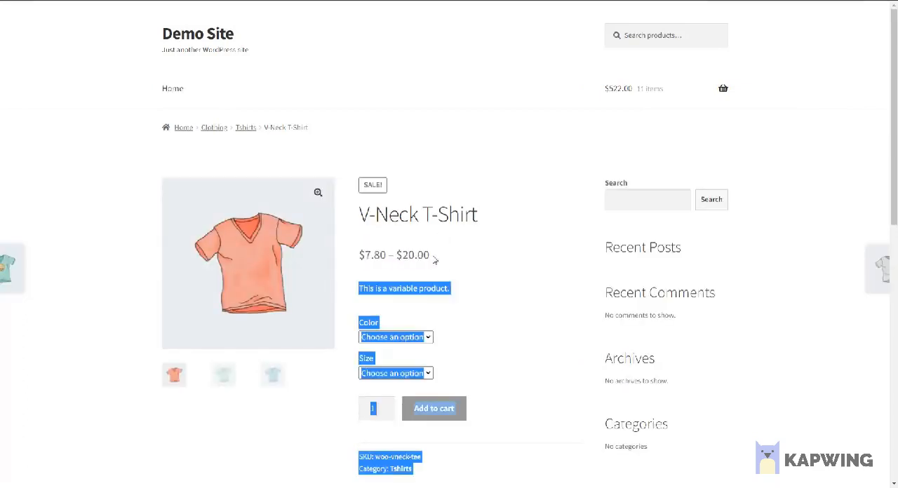
left_click(434, 257)
Step: Choose the Blue color and Large size of the V-Neck T-Shirt and check that variation's price
left_click(417, 338)
left_click(392, 359)
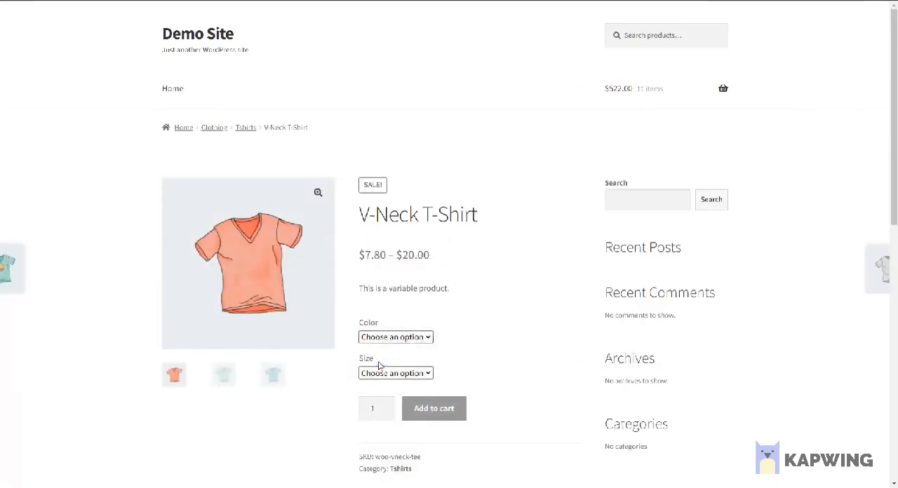
scroll(435, 330, "down", 2)
left_click(390, 277)
left_click(373, 300)
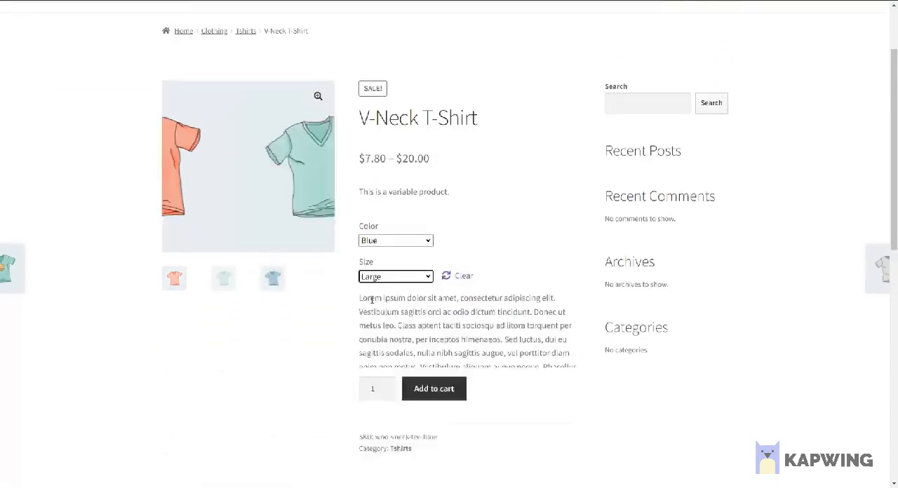
scroll(411, 419, "down", 1)
left_click_drag(411, 419, 358, 411)
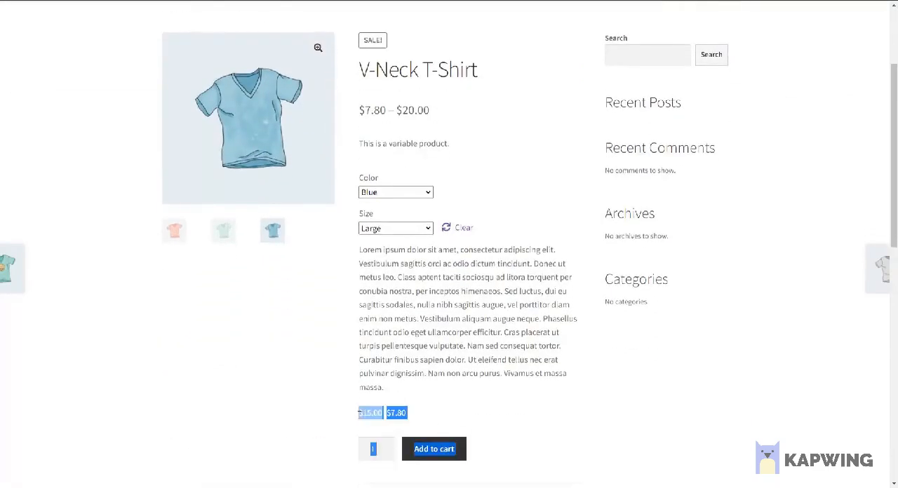
left_click(499, 403)
scroll(489, 317, "up", 3)
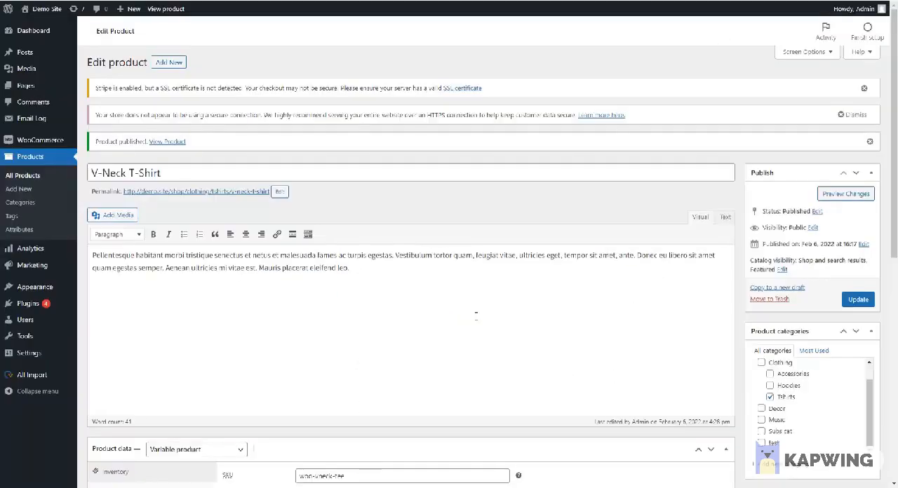
Step: Return to editing the V-Neck T-Shirt and remove the Wholesaler-B-tier pricing from its Blue variation
scroll(476, 315, "down", 4)
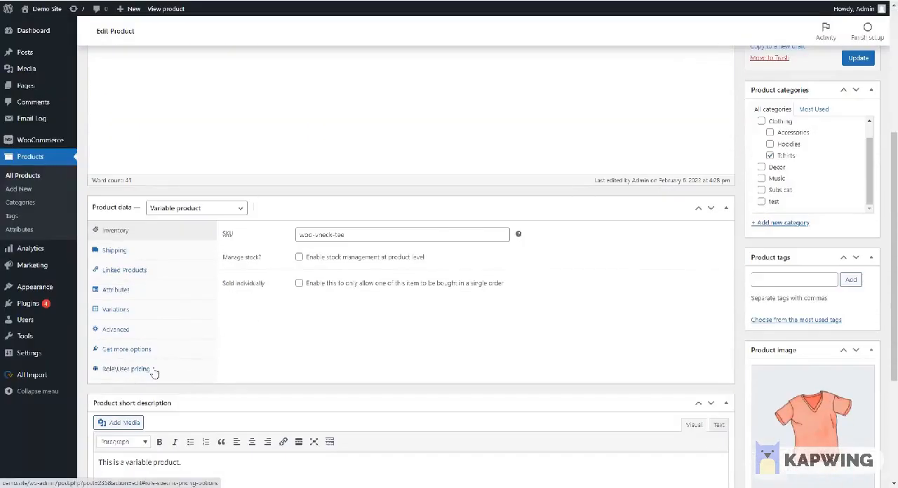
left_click(151, 370)
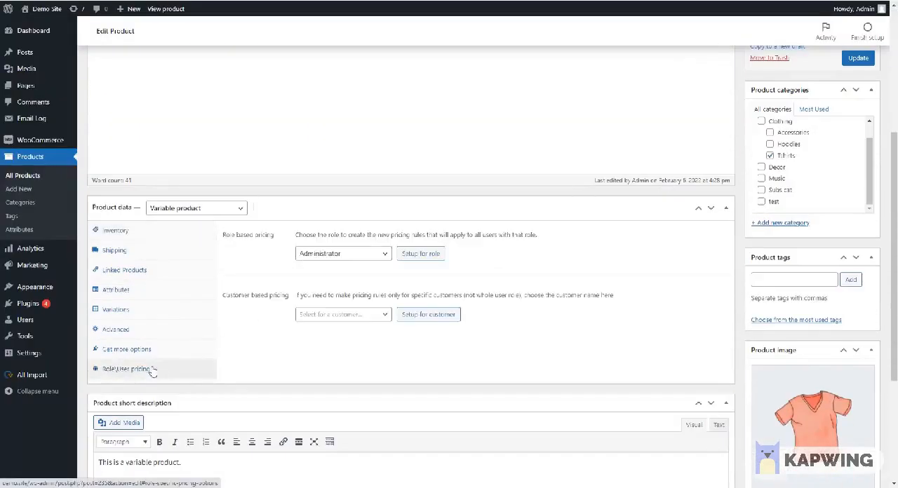
left_click(129, 308)
scroll(380, 200, "down", 1)
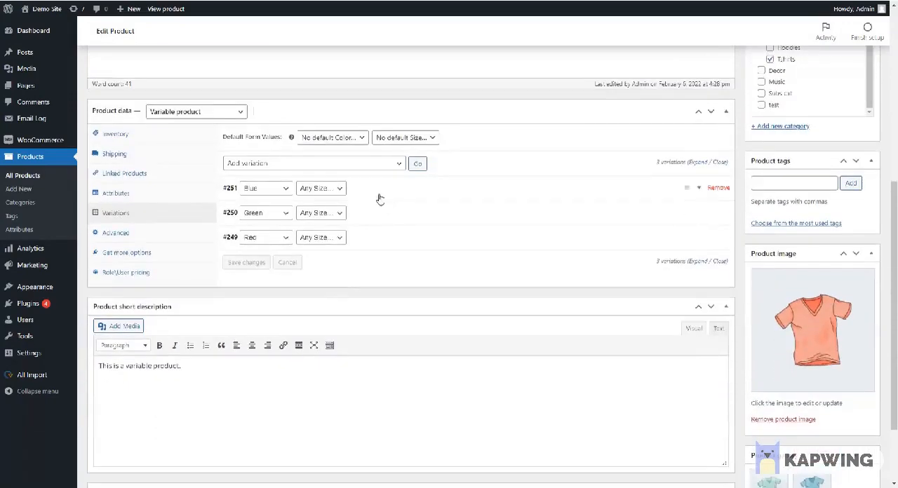
left_click(379, 200)
scroll(414, 232, "down", 1)
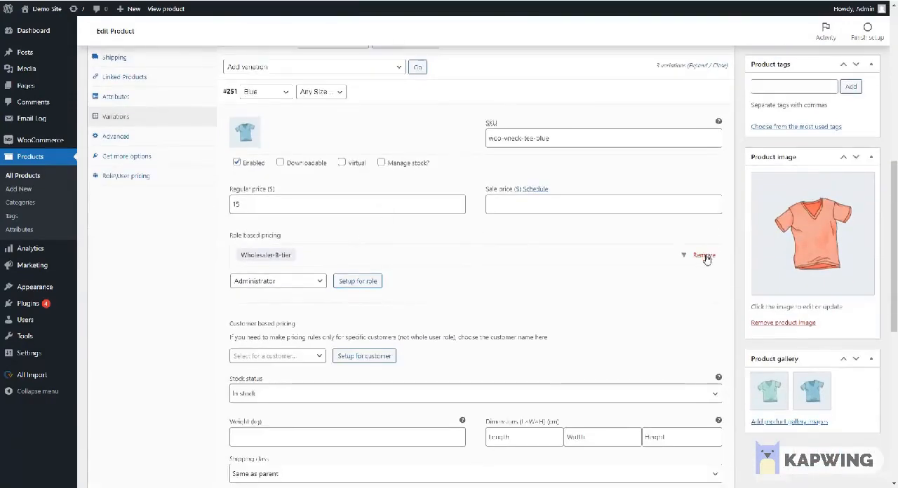
left_click(705, 255)
left_click(496, 46)
Step: Check the Red variation for role-based pricing and remove the Wholesaler-B-tier pricing from the Green variation
scroll(426, 327, "down", 3)
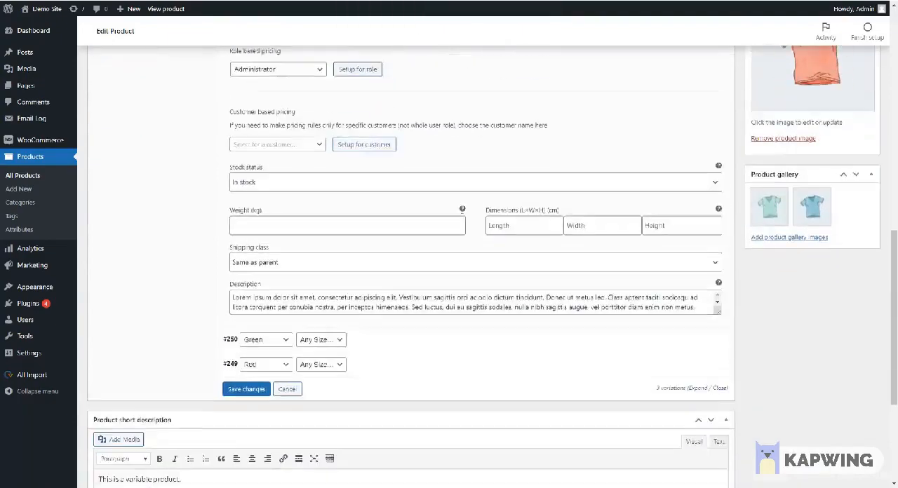
left_click(427, 314)
scroll(426, 314, "down", 3)
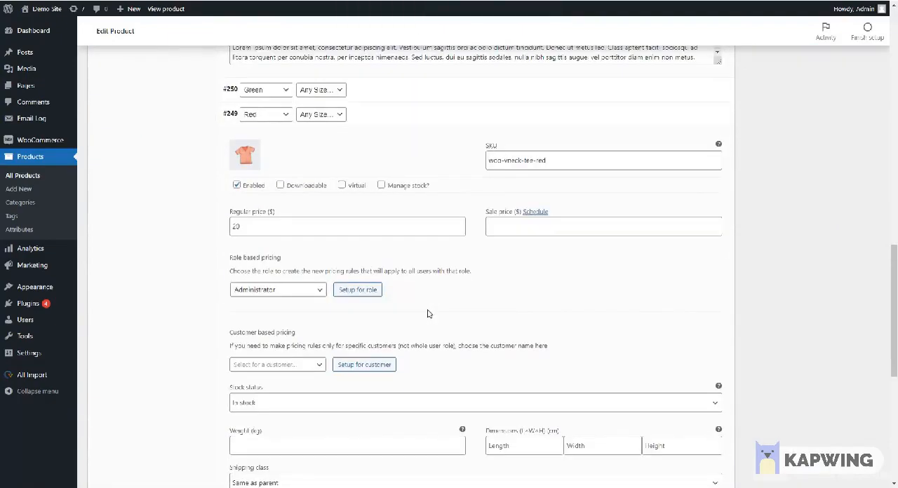
scroll(549, 293, "down", 2)
scroll(417, 242, "up", 5)
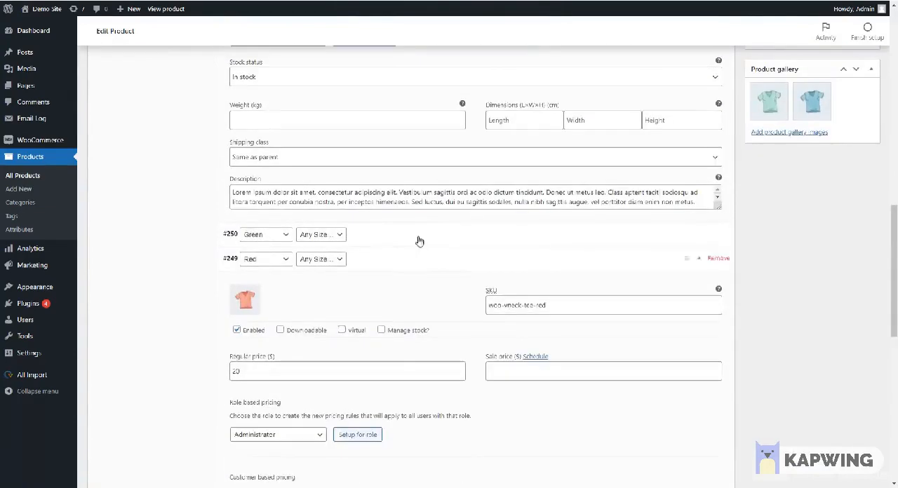
left_click(403, 233)
scroll(385, 319, "down", 2)
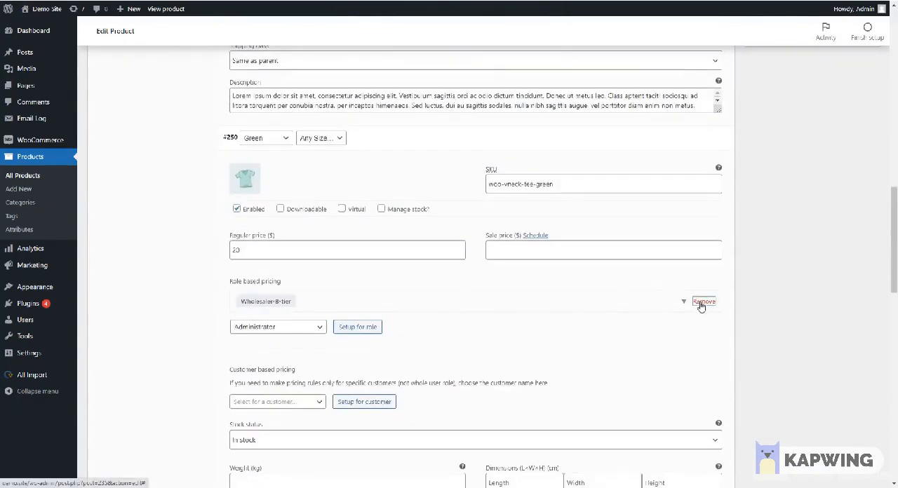
left_click(701, 301)
left_click(497, 44)
Step: Set up role-based pricing for the Wholesaler-B-tier role on the whole V-Neck T-Shirt product
scroll(211, 164, "up", 10)
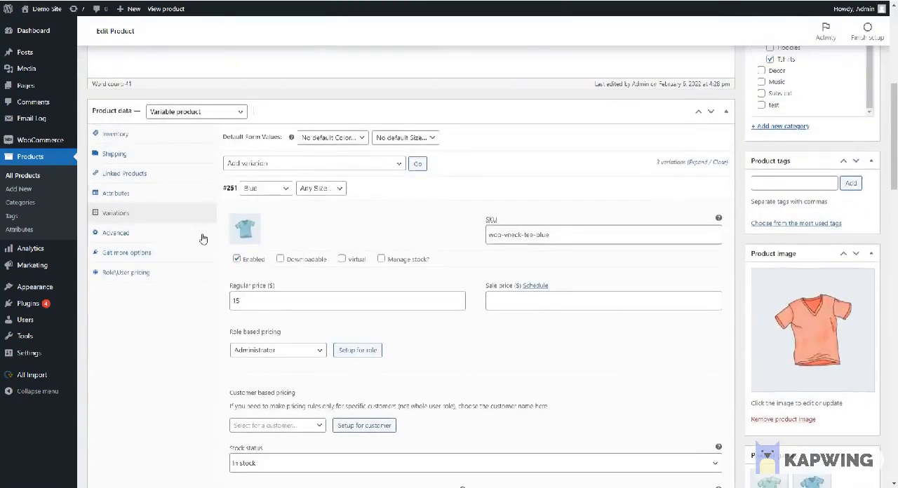
left_click(157, 274)
left_click(347, 161)
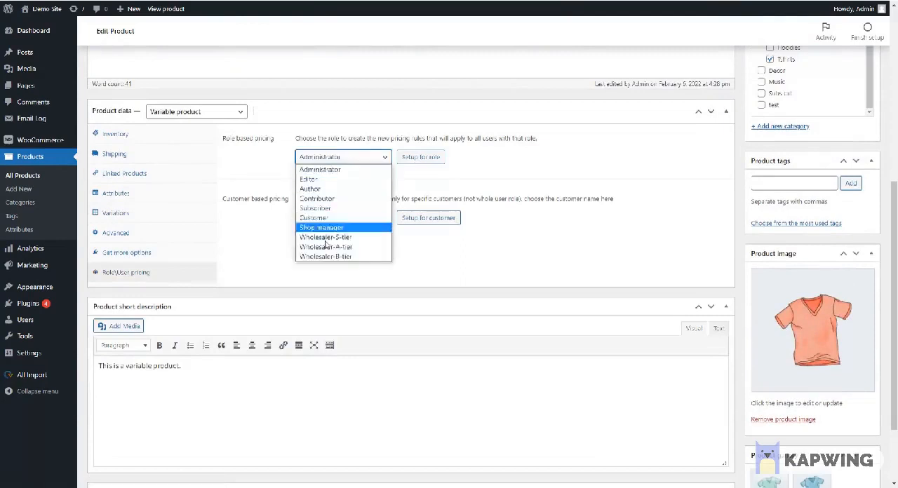
left_click(334, 257)
left_click(421, 163)
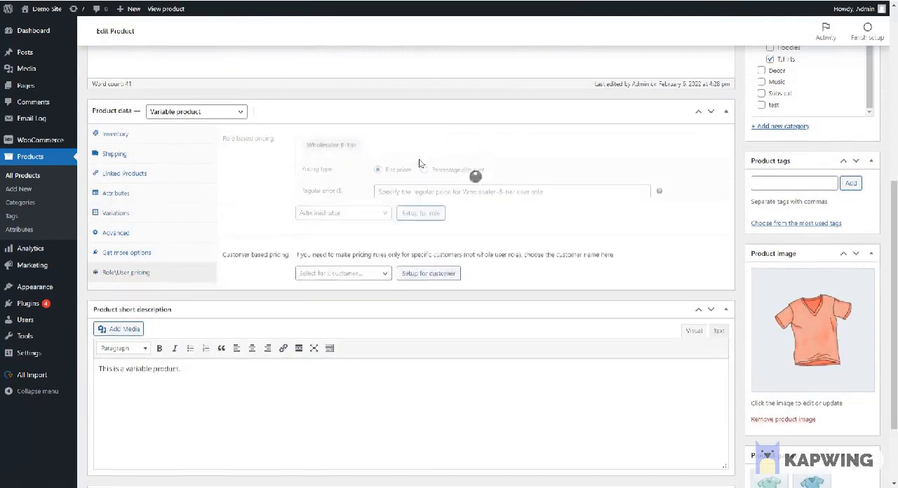
Step: Set the product-level Wholesaler-B-tier pricing to a 99% discount with a minimum quantity of 2, and update the product
left_click(425, 172)
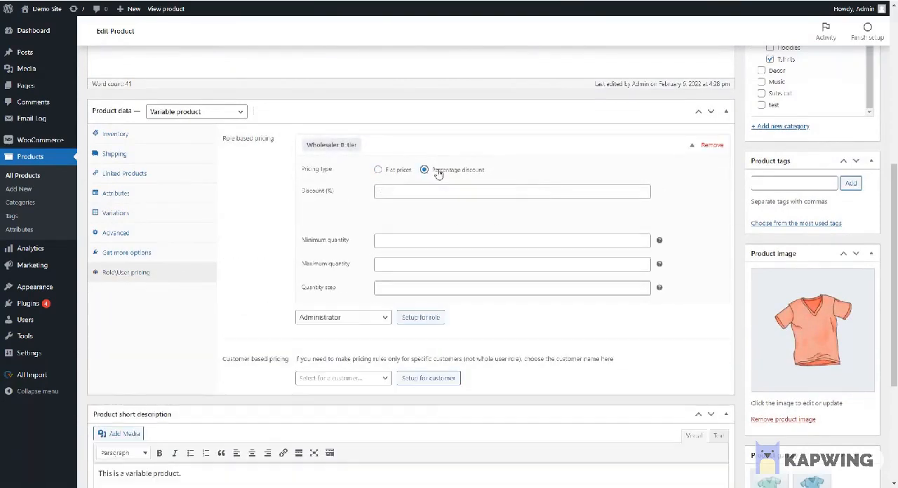
left_click(410, 191)
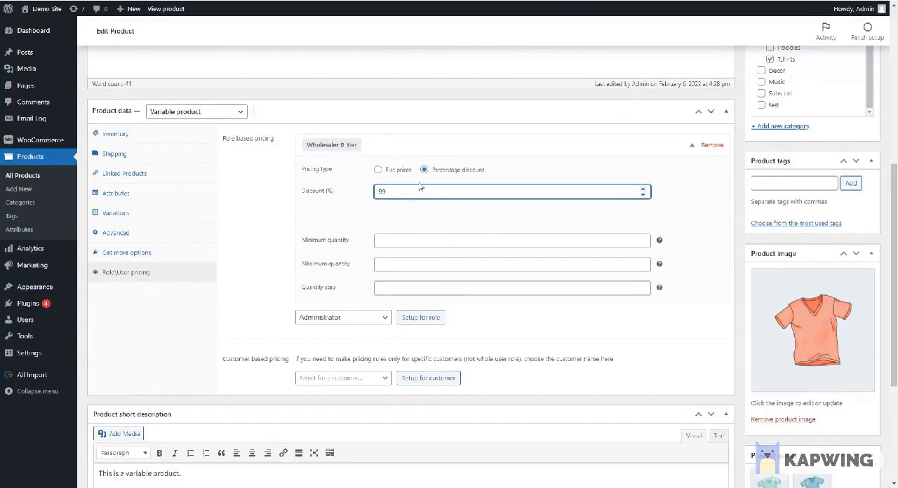
left_click(405, 240)
scroll(715, 226, "up", 3)
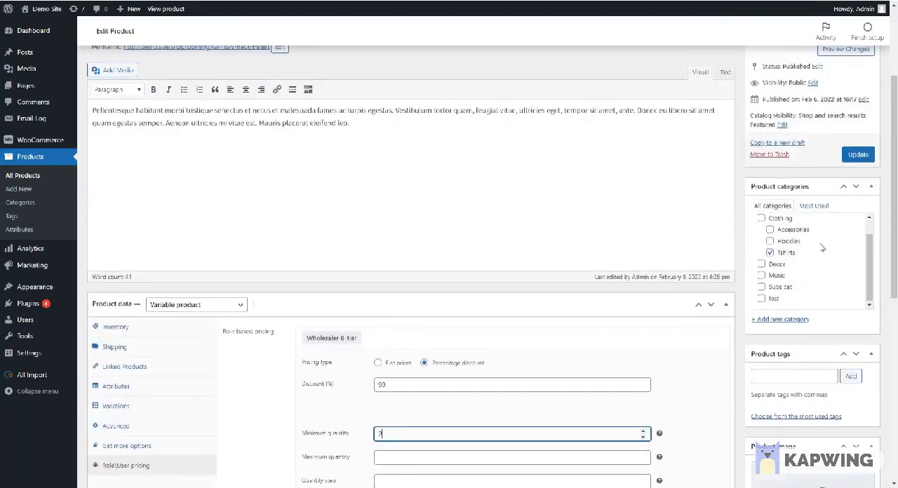
left_click(859, 155)
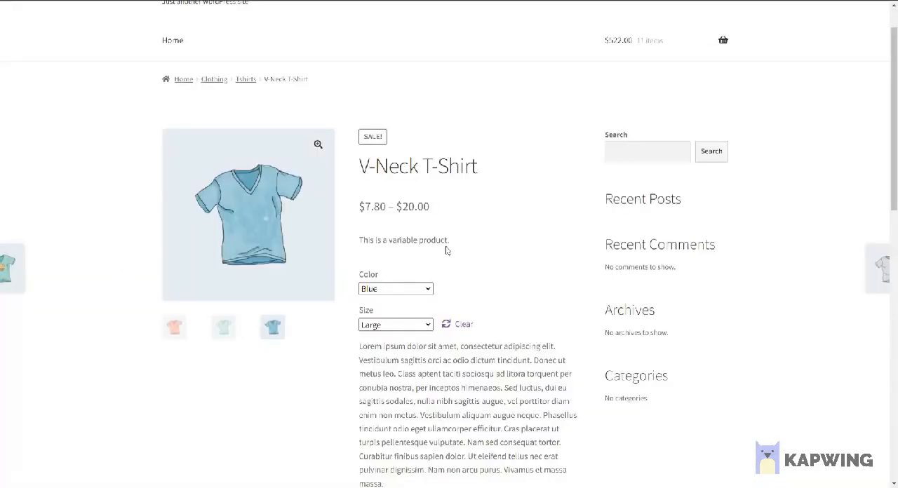
Step: Reload the V-Neck T-Shirt's store page, choose the Green, Medium variation, and test its price and minimum quantity
key("F5")
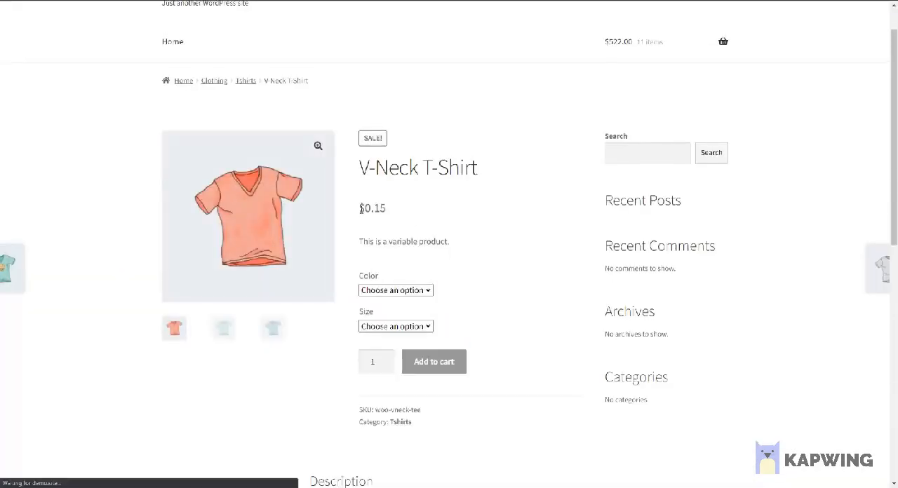
left_click(407, 291)
left_click(391, 326)
left_click(396, 326)
left_click(393, 360)
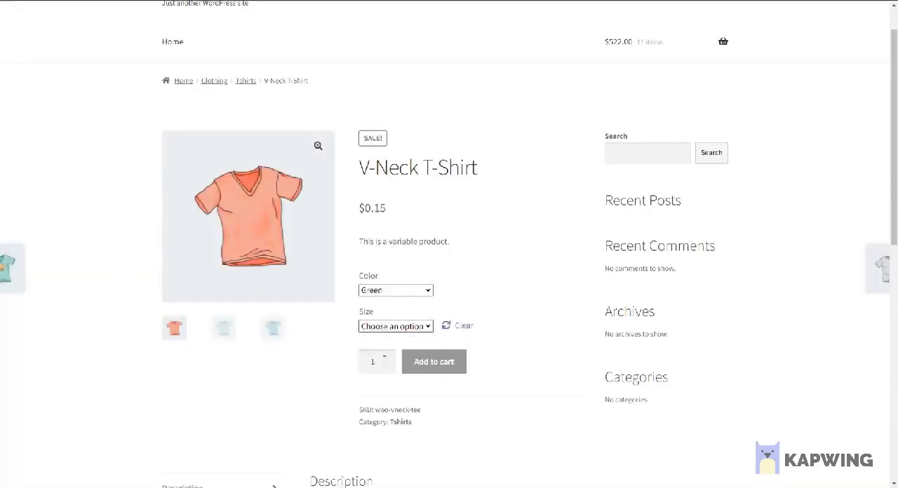
scroll(411, 376, "down", 2)
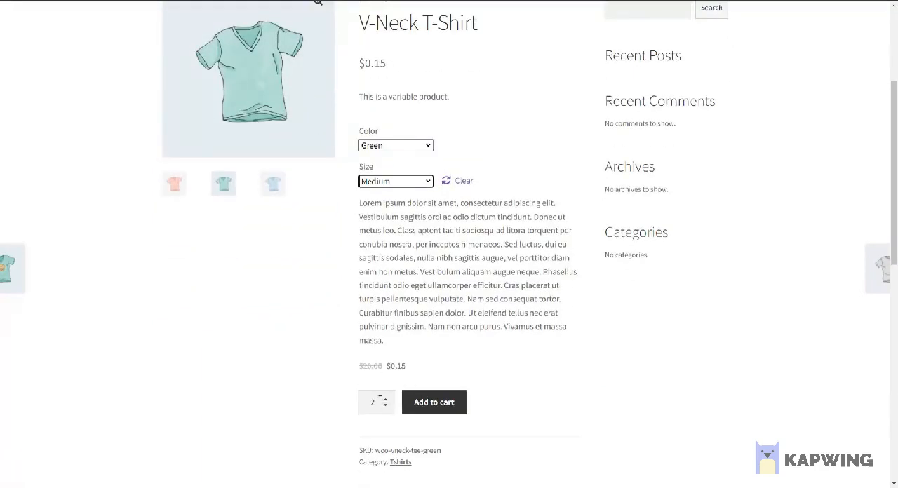
left_click(385, 400)
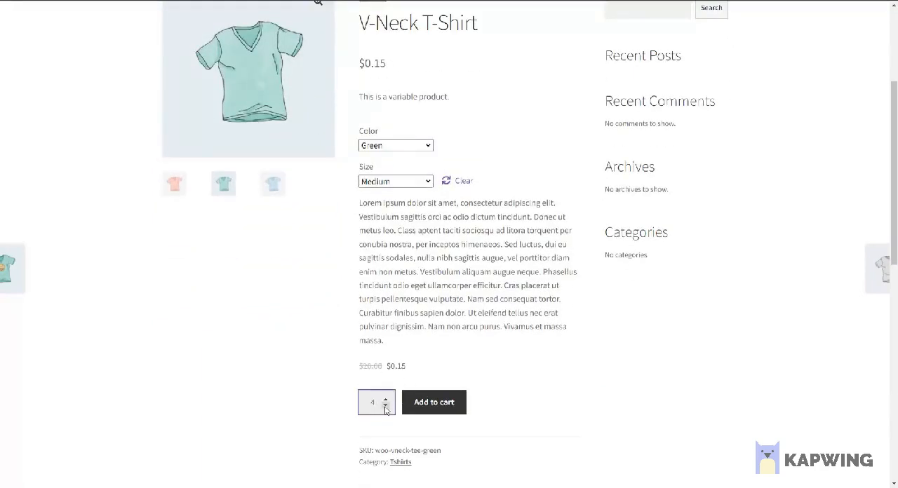
left_click(388, 407)
left_click(527, 363)
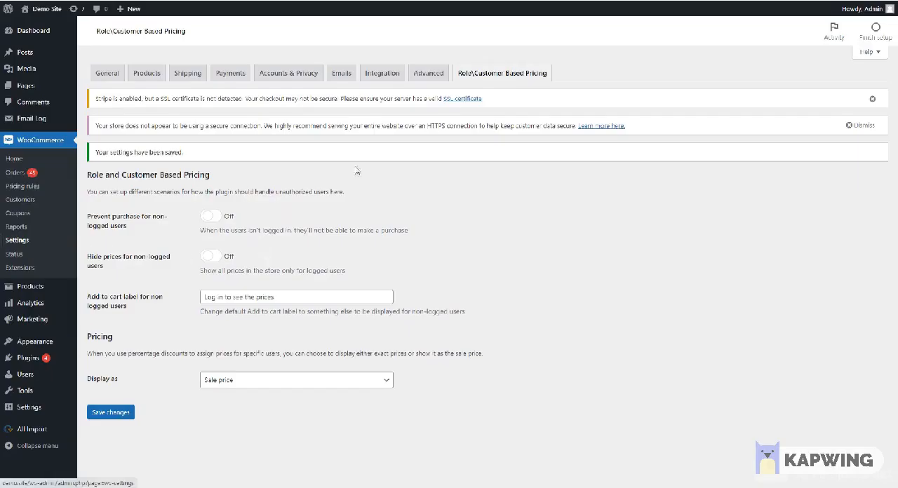
Step: Set percentage-discounted prices to display as Exact set price in the role-based pricing settings and save the changes
left_click(217, 382)
left_click(224, 404)
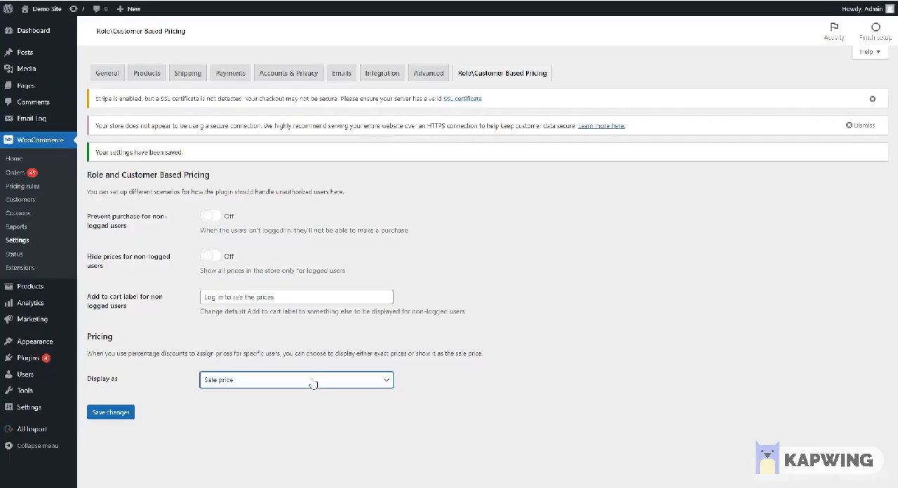
left_click(313, 384)
left_click(256, 404)
left_click(110, 413)
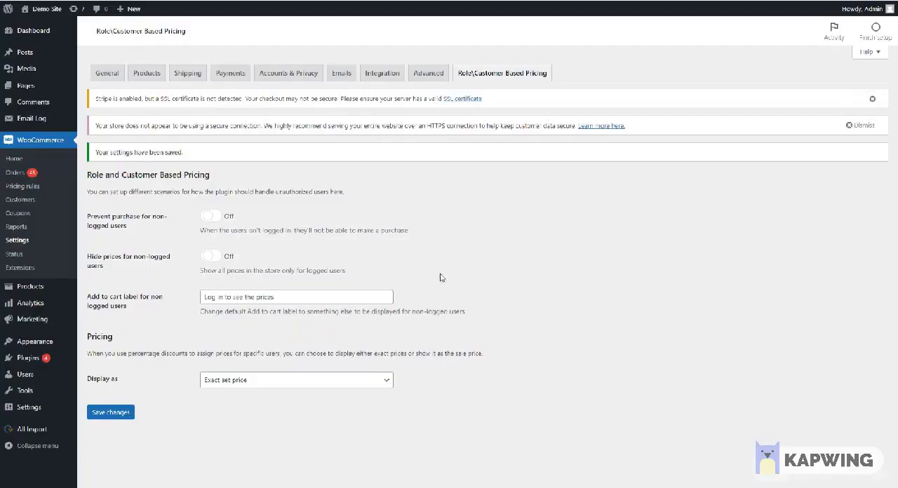
Step: Prevent purchases and hide prices for non-logged users, with the error message "To purchase products you should sign-in"
left_click(209, 256)
left_click(212, 217)
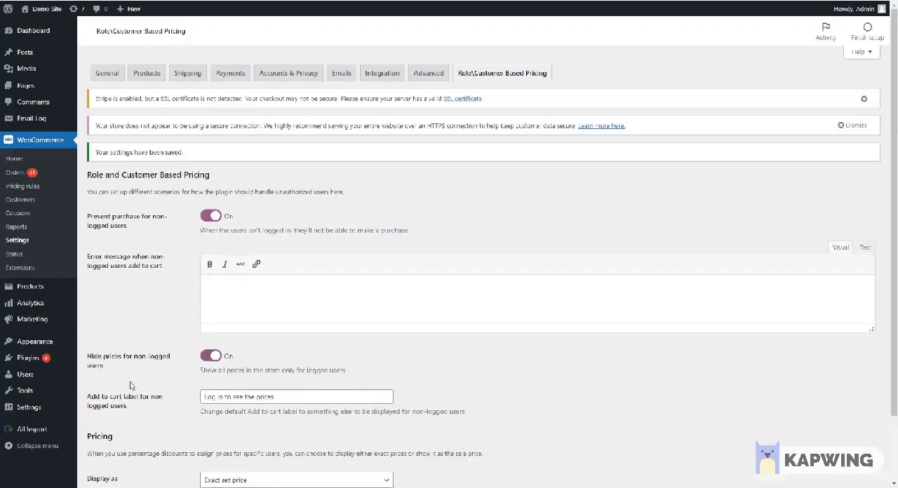
left_click(267, 296)
type("To purchase products you should sign-in")
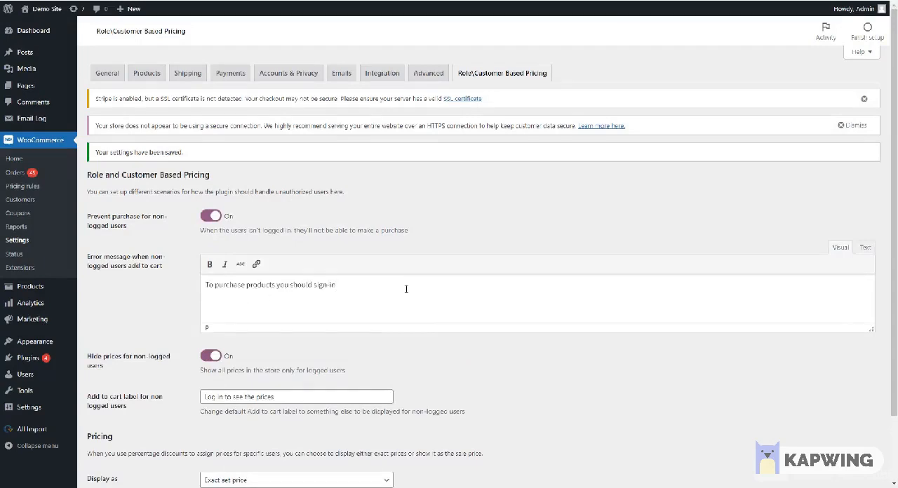
Step: Link the word "sign-in" in the error message to the registration form page and save the settings
left_click_drag(336, 285, 315, 289)
left_click(256, 264)
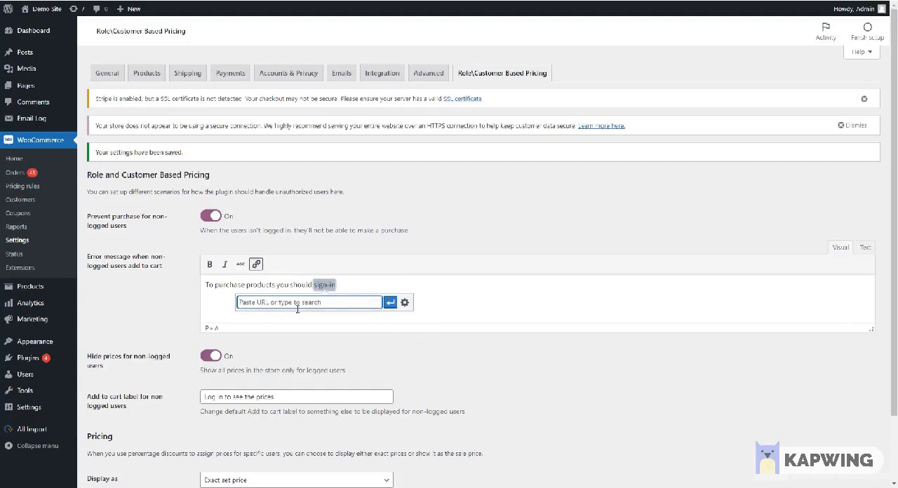
type("reg")
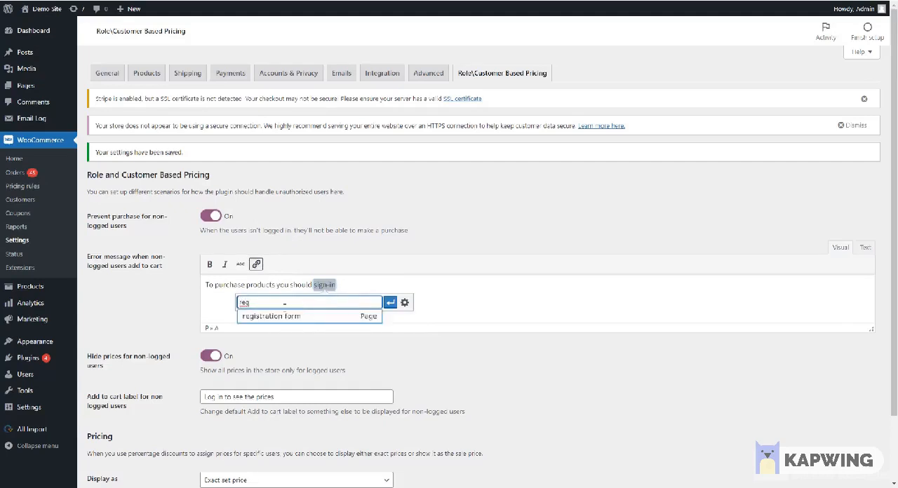
left_click(271, 315)
left_click(390, 302)
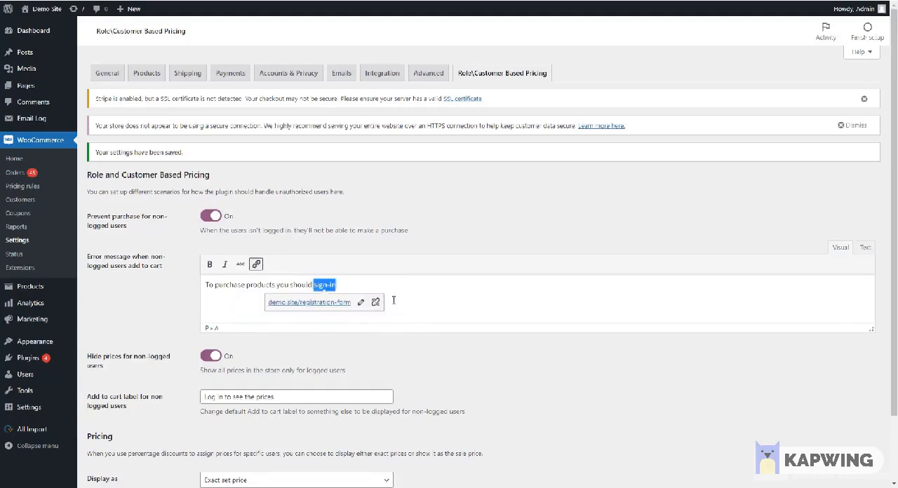
left_click(467, 297)
scroll(128, 429, "down", 1)
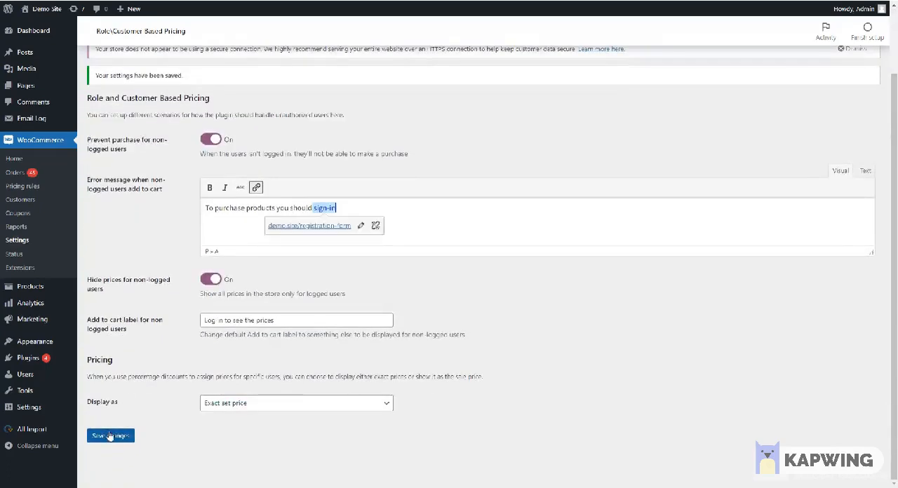
left_click(113, 433)
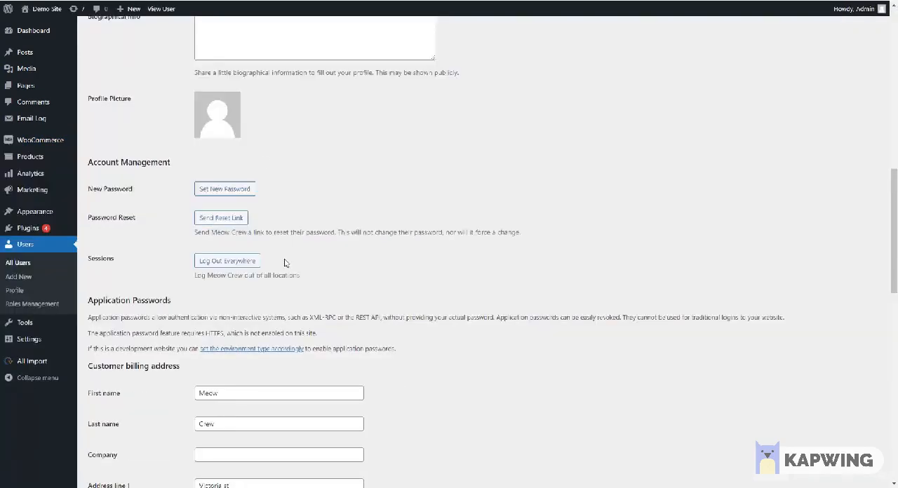
Step: Log the test customer out everywhere, and test the Hoodie with Zipper's purchase restriction and sign-in link as a visitor
left_click(240, 261)
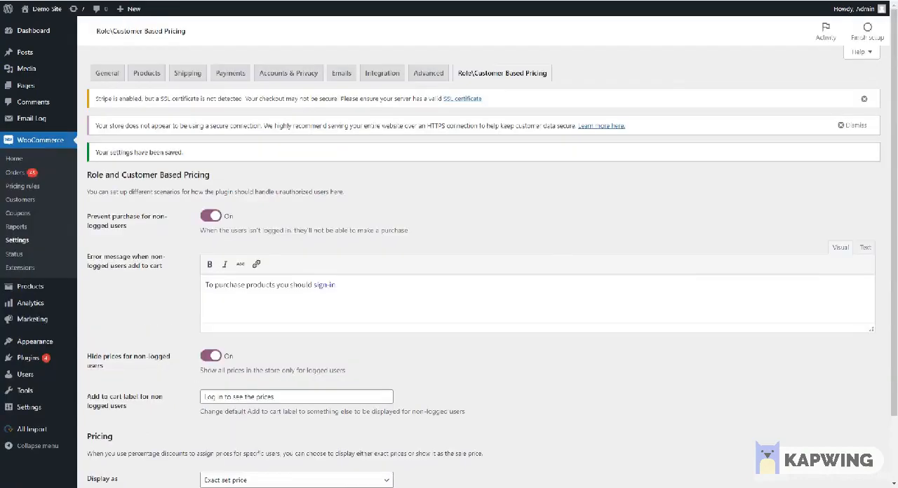
key("alt+Tab")
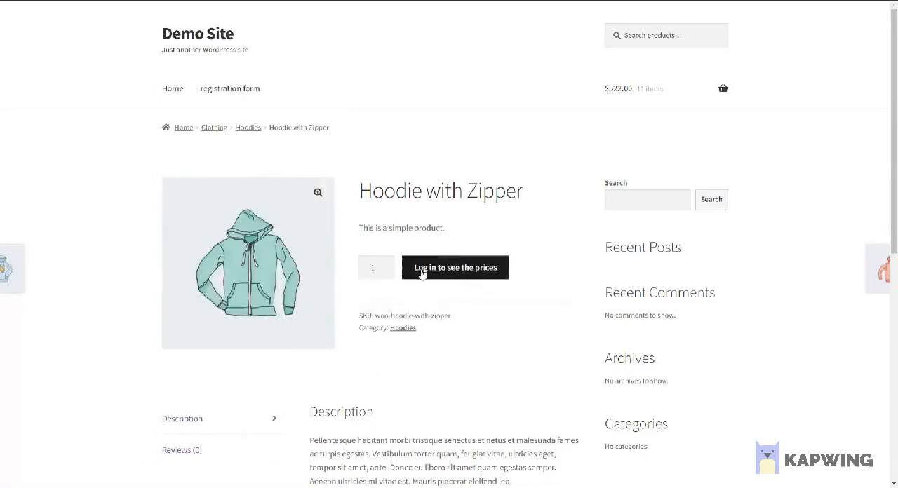
left_click(440, 275)
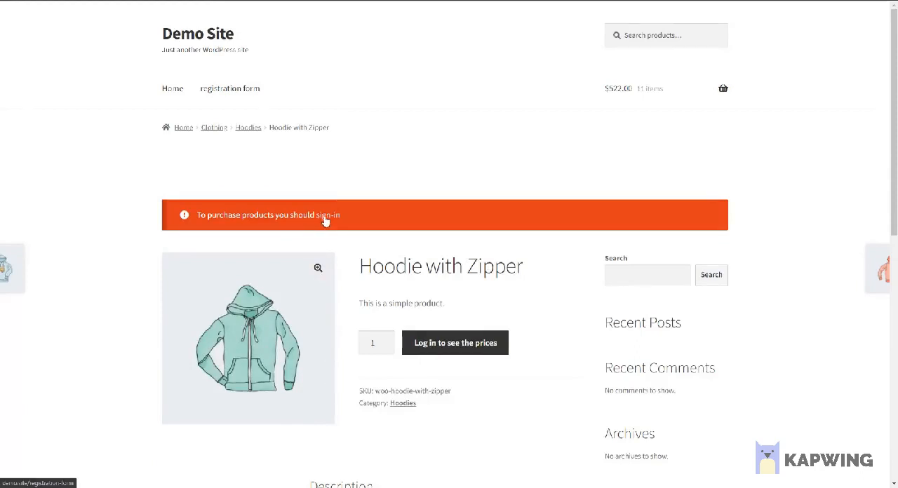
left_click(325, 220)
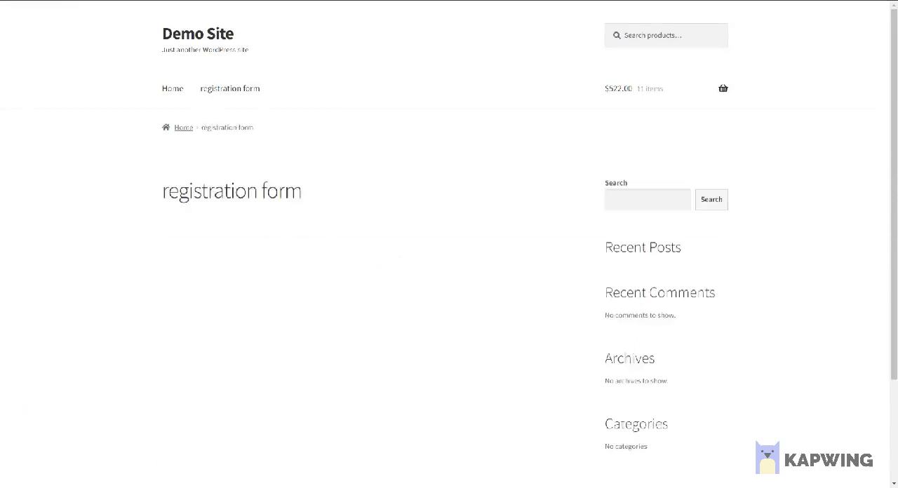
key("alt+Left")
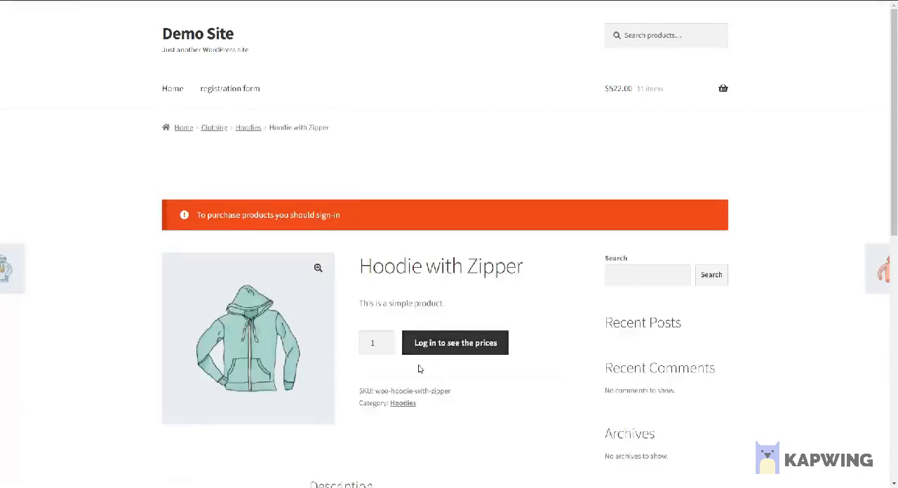
scroll(416, 369, "down", 1)
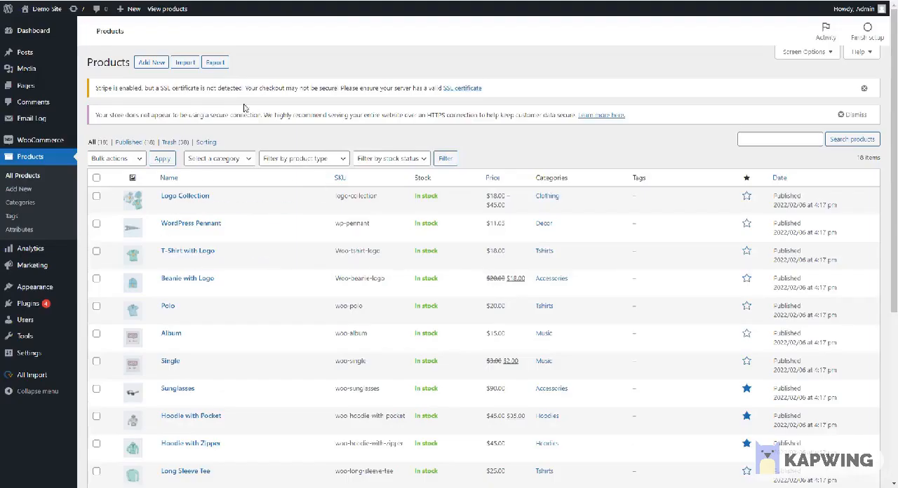
Step: Open the product CSV export and select the ID, Name and Role-based pricing type columns
left_click(215, 63)
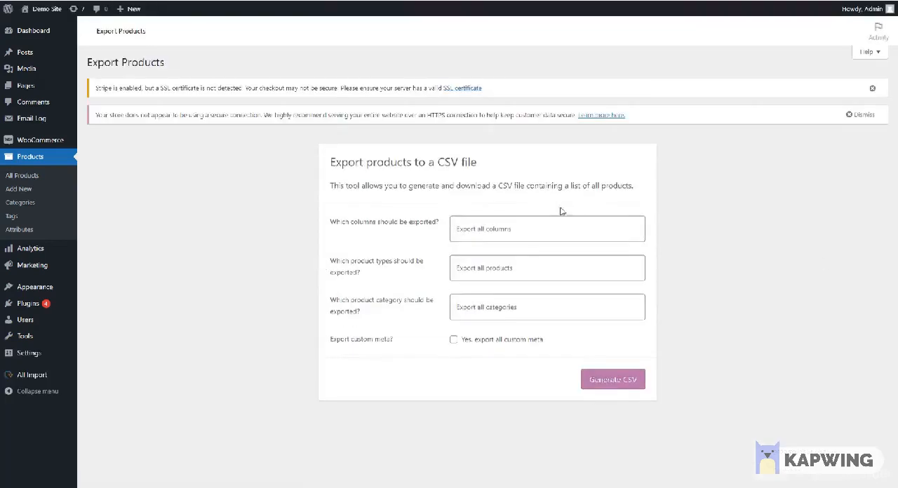
left_click(527, 229)
left_click(528, 251)
left_click(528, 229)
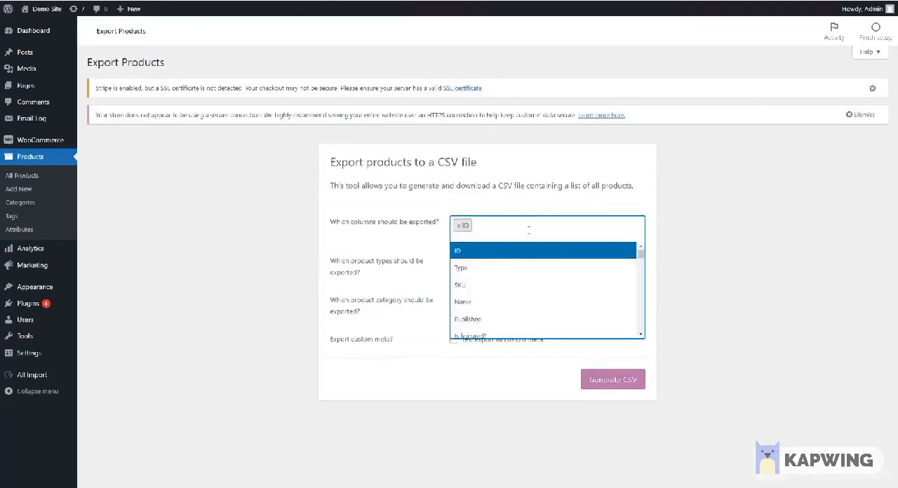
left_click(528, 301)
left_click(536, 234)
scroll(530, 291, "down", 5)
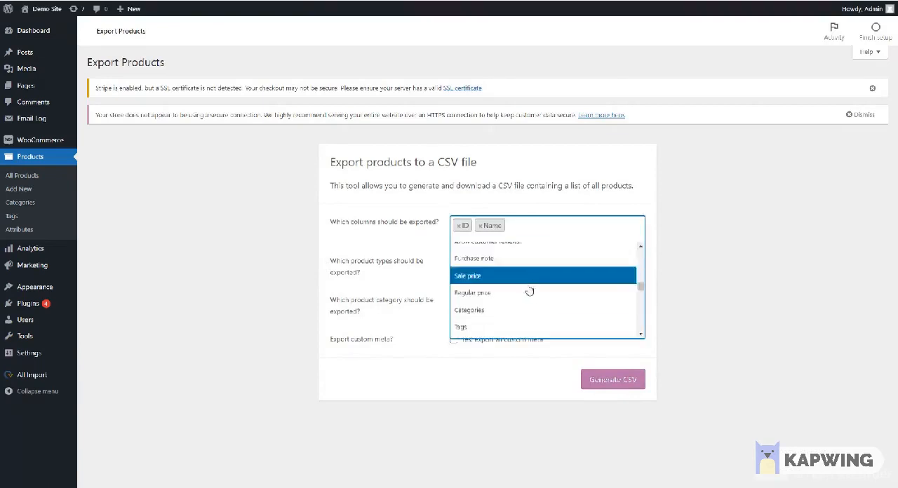
scroll(530, 291, "down", 6)
left_click(526, 293)
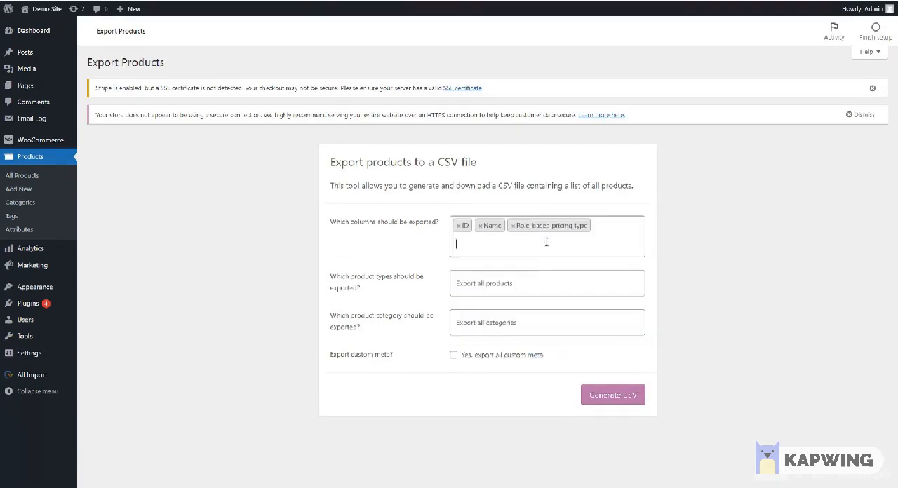
Step: Add the Role-based discount column to the export and look through the remaining role-based and customer-based columns
left_click(560, 243)
scroll(541, 281, "down", 10)
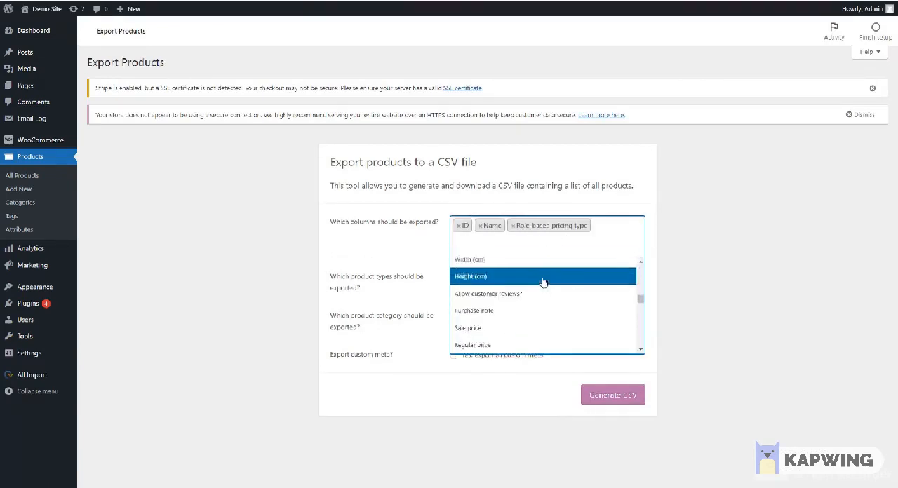
left_click(502, 318)
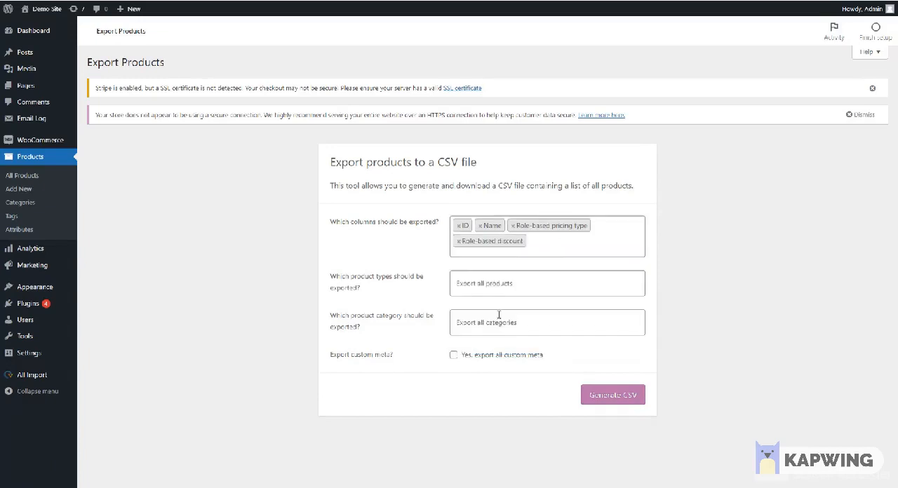
left_click(558, 252)
scroll(545, 311, "down", 4)
scroll(535, 293, "down", 5)
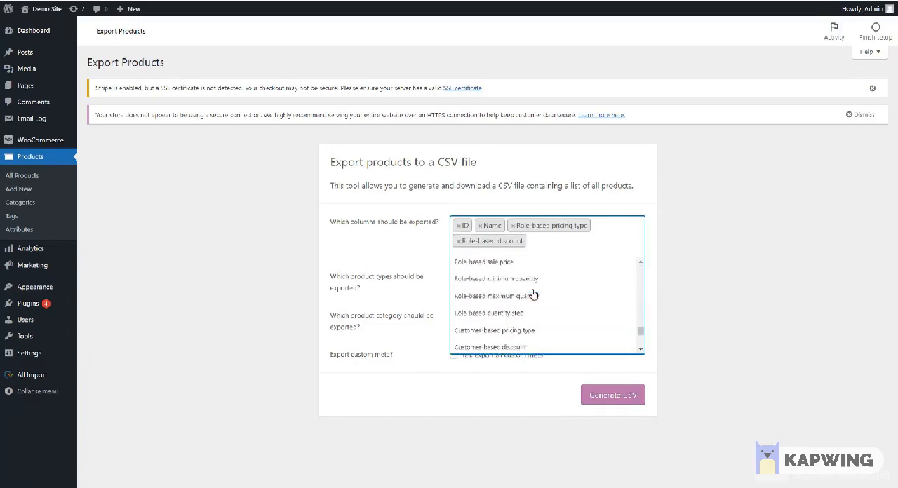
scroll(505, 312, "down", 4)
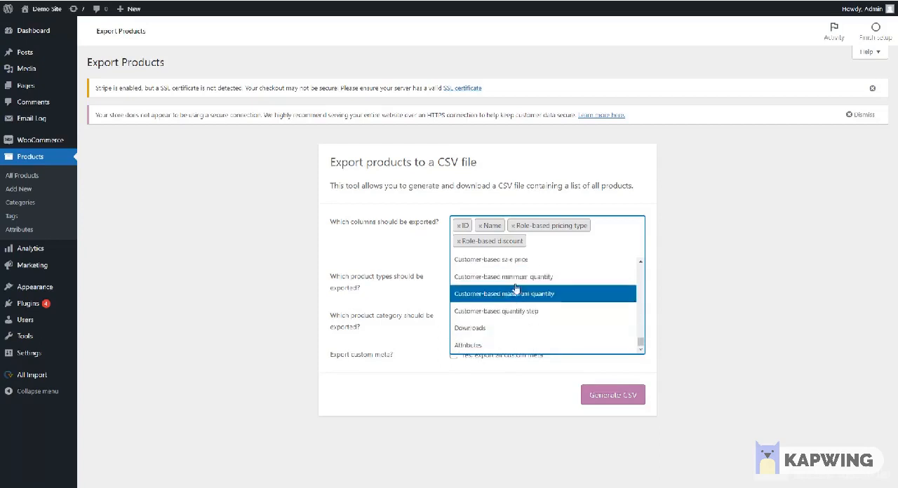
left_click(703, 292)
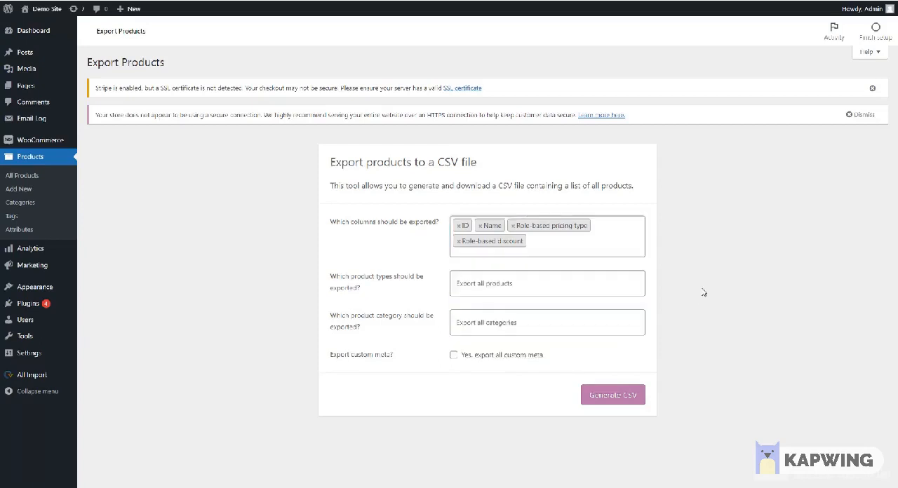
Step: Limit the export to simple, grouped and variable products plus product variations, and generate the CSV
left_click(492, 292)
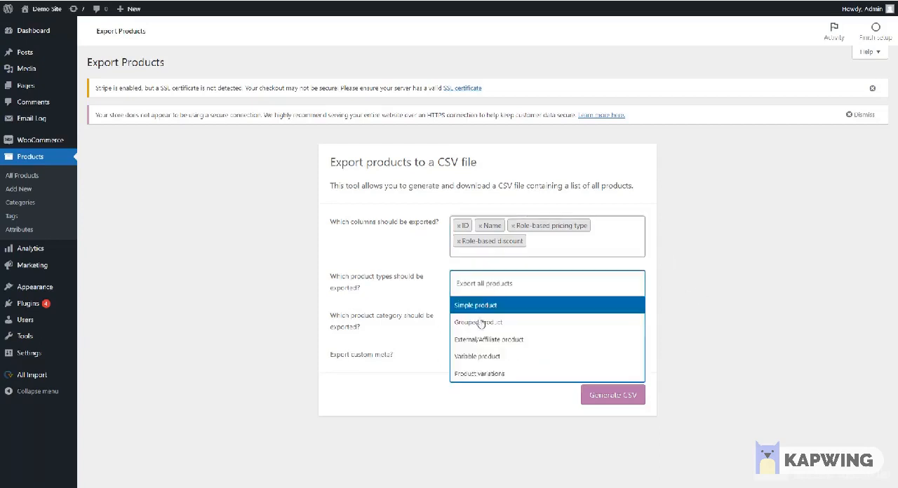
left_click(488, 374)
left_click(528, 283)
left_click(506, 309)
left_click(537, 298)
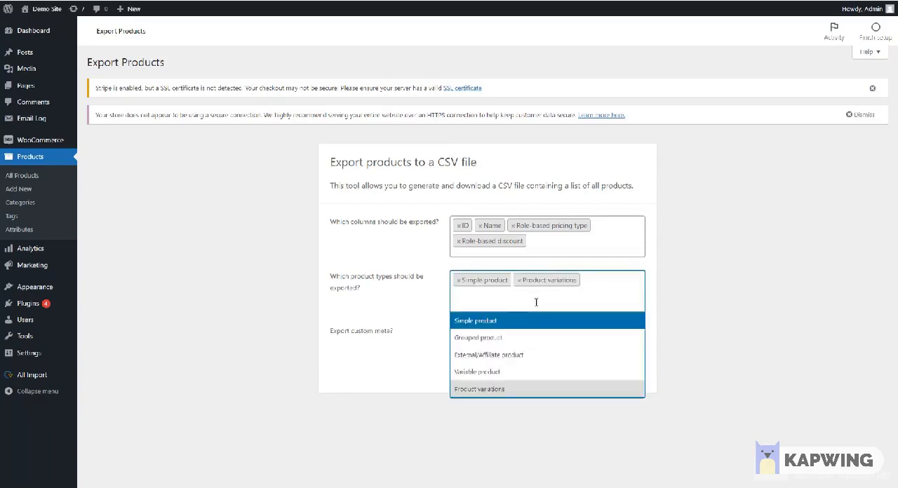
left_click(474, 346)
left_click(502, 309)
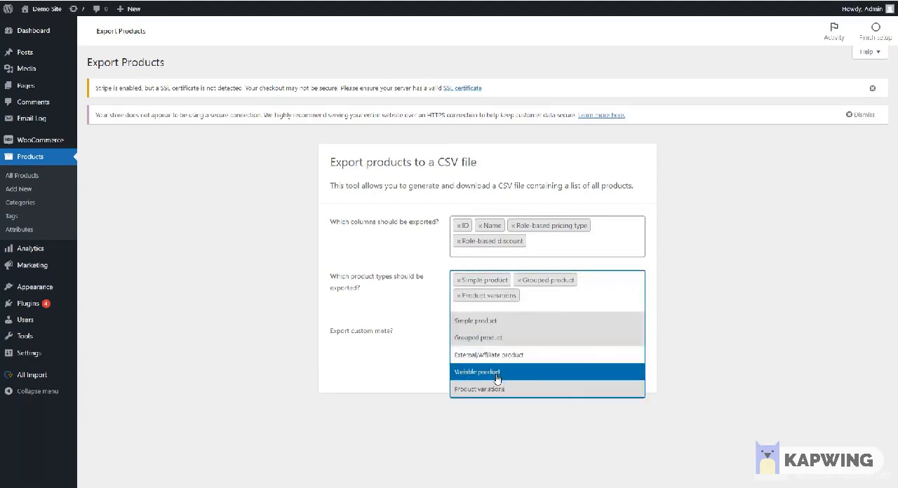
left_click(499, 380)
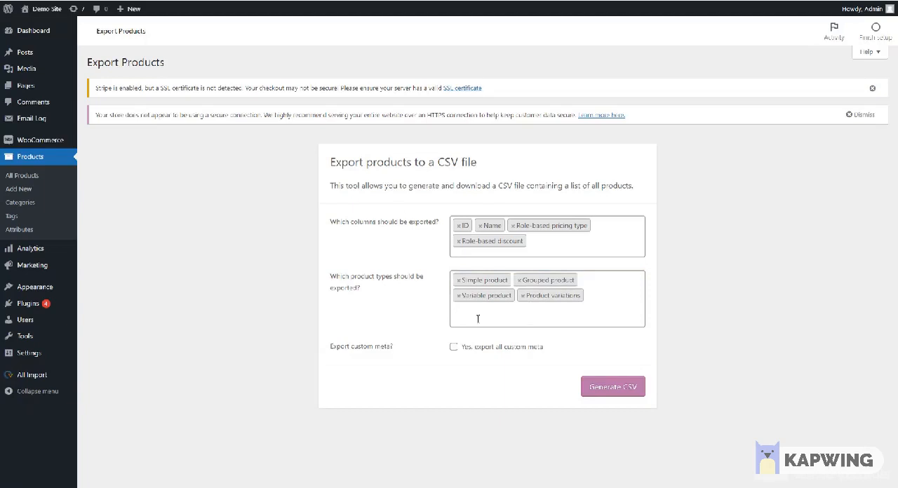
left_click(612, 390)
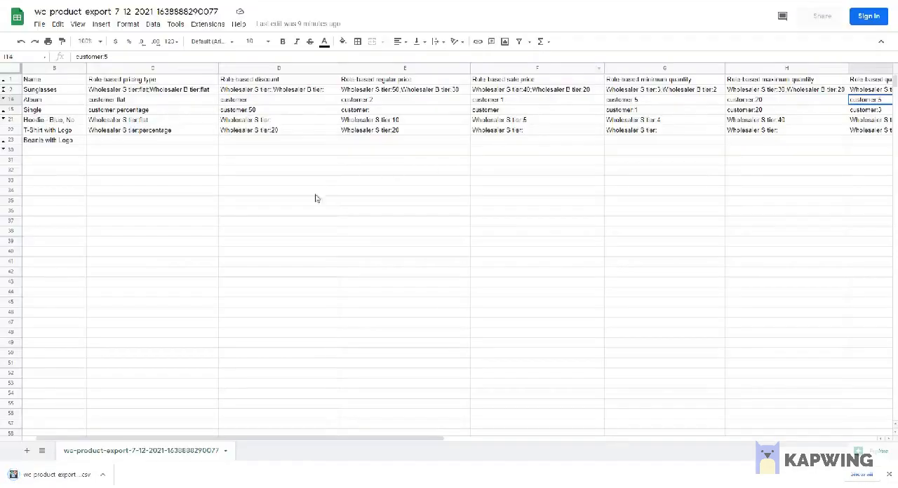
Step: Examine the role-based and customer-based column headers in the exported product sheet
left_click(889, 474)
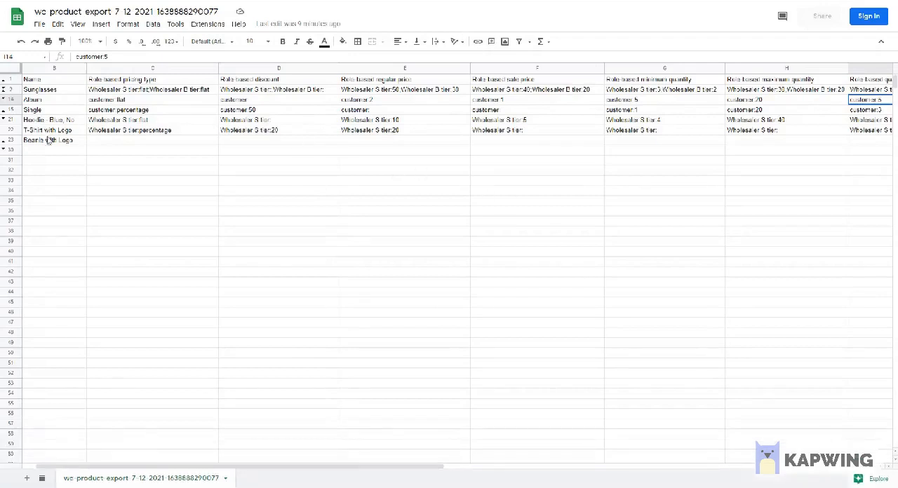
left_click_drag(88, 82, 759, 81)
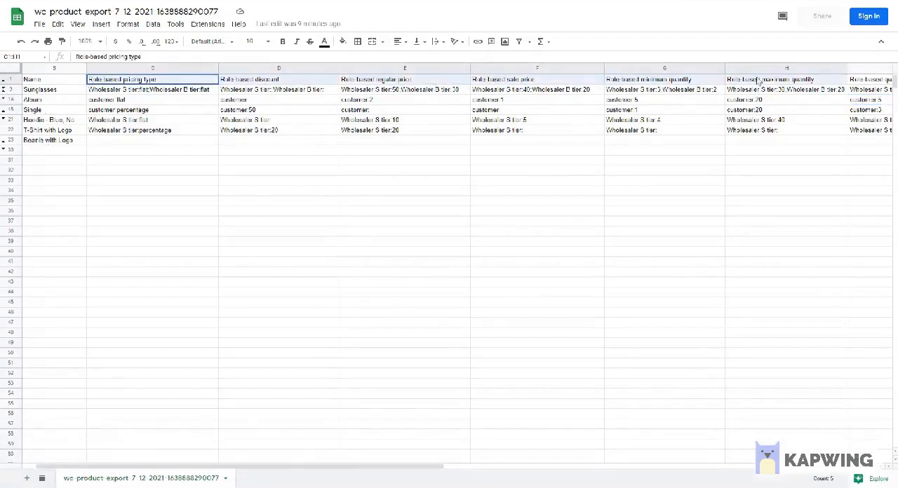
left_click_drag(870, 89, 643, 84)
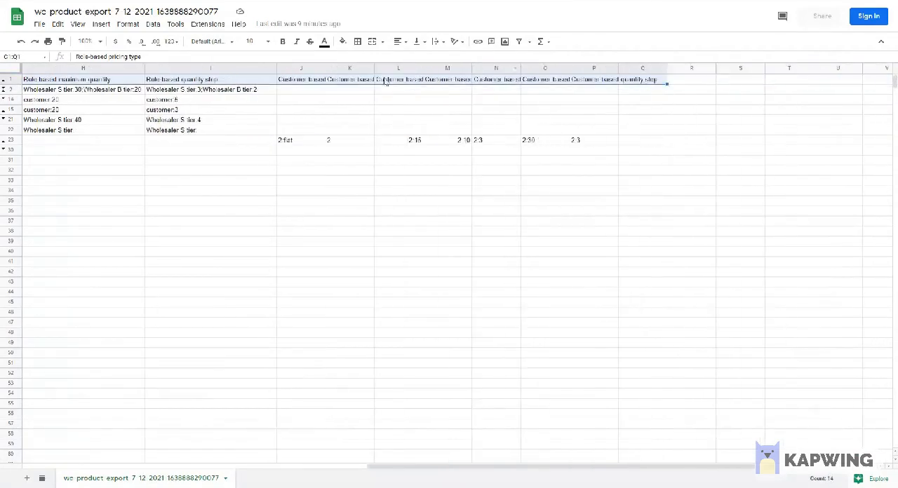
left_click(285, 84)
left_click_drag(286, 86, 642, 82)
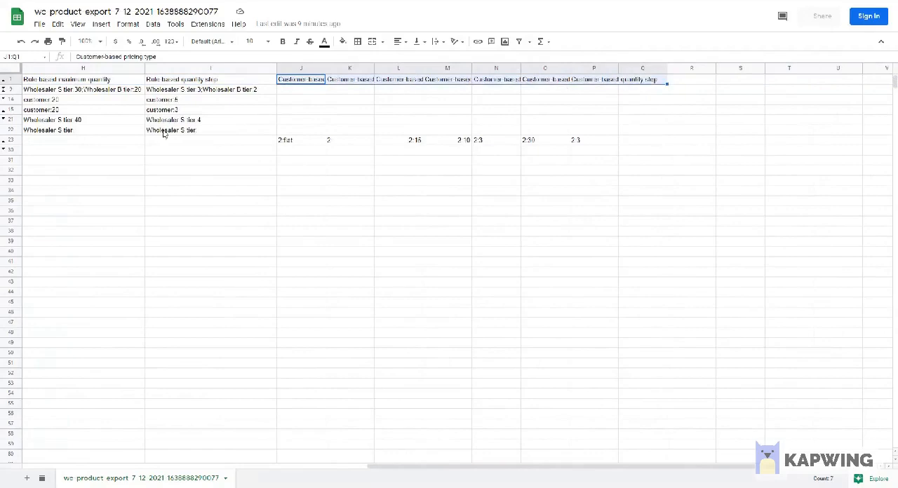
left_click_drag(385, 469, 120, 466)
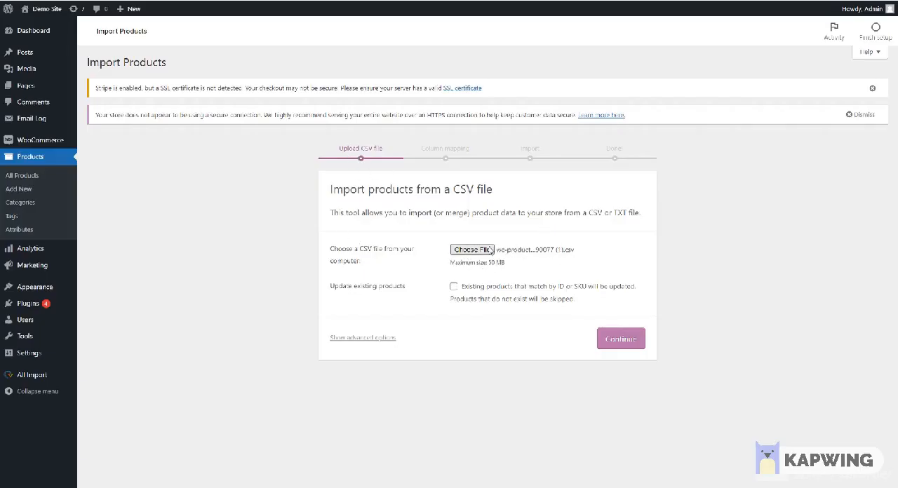
Step: In the WooCommerce product importer, enable updating existing products for the chosen CSV file and proceed to column mapping
left_click(470, 288)
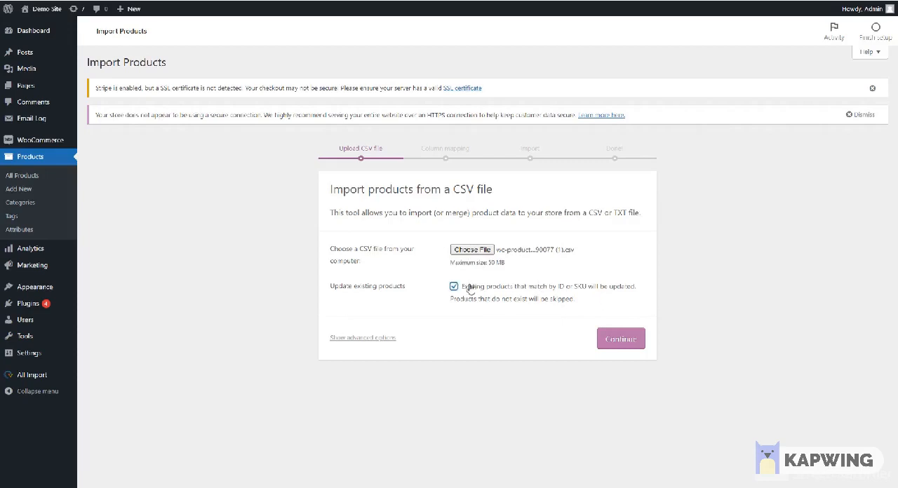
left_click(625, 339)
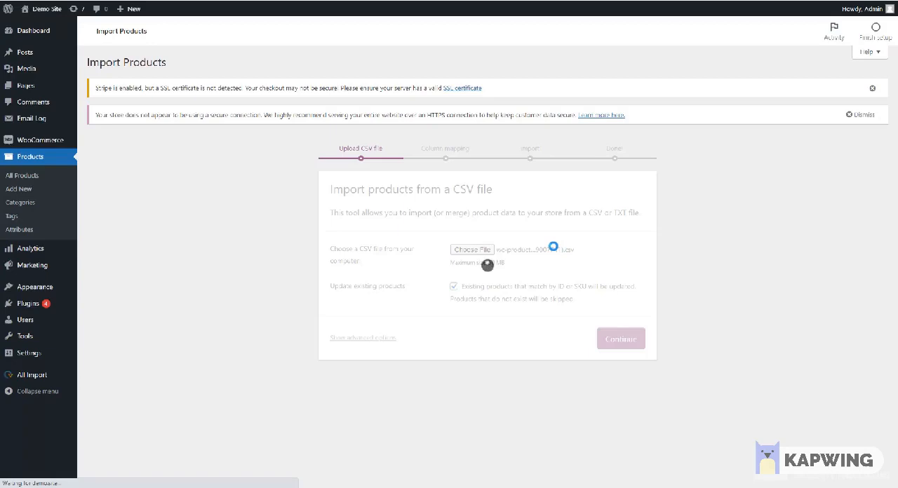
scroll(516, 258, "down", 1)
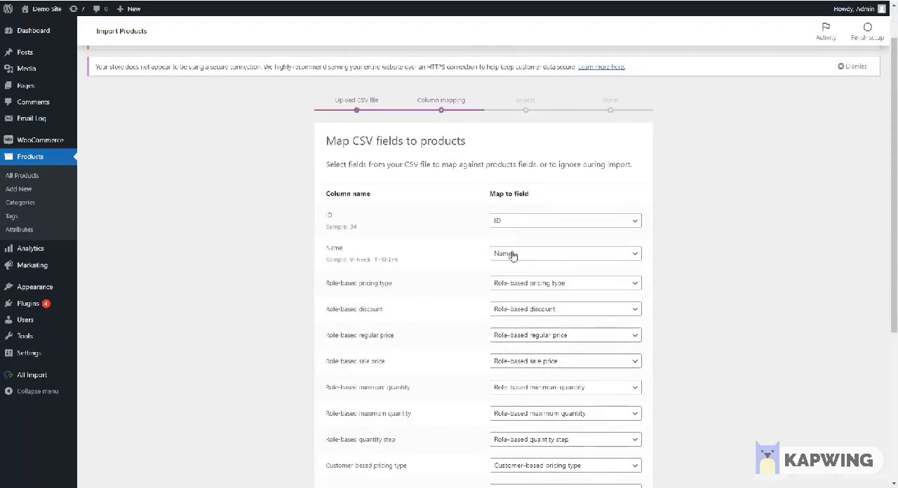
Step: Review how the role-based and customer-based CSV columns map to product fields, including Customer-based sale price
scroll(513, 255, "down", 5)
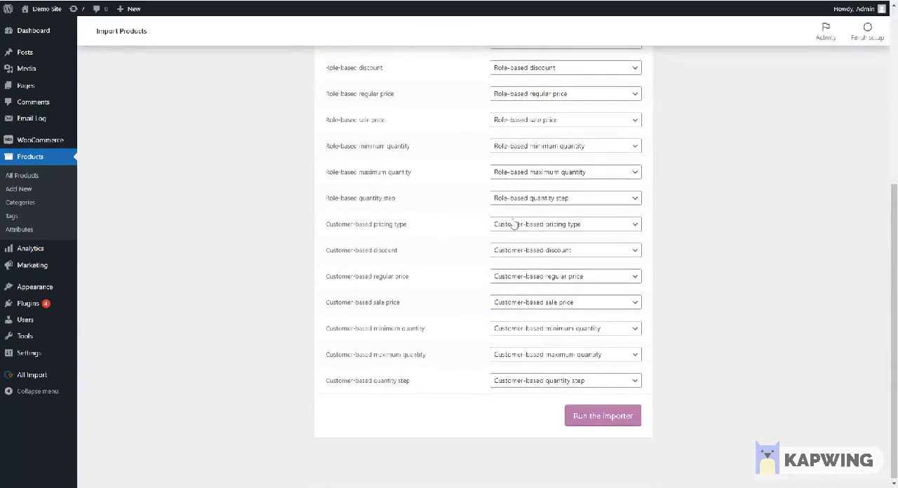
scroll(515, 225, "up", 2)
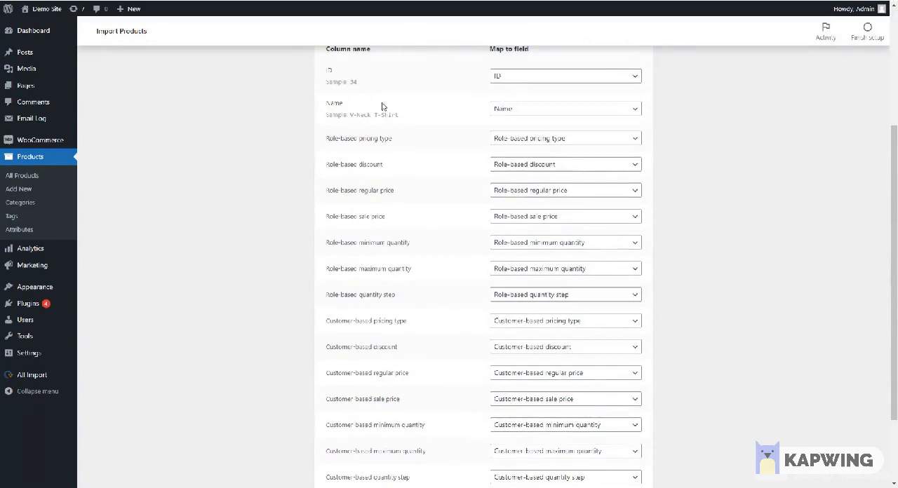
left_click(565, 401)
left_click(564, 402)
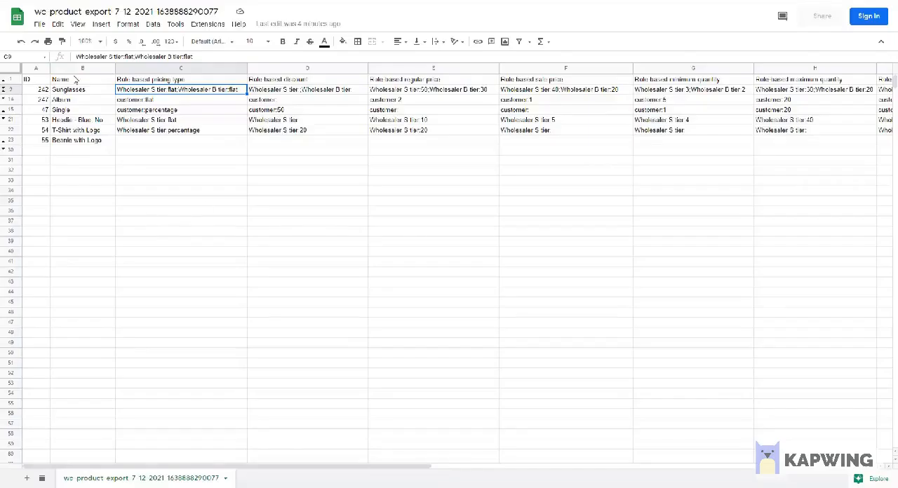
Step: In the Google Sheets export, examine the ID and Name columns and the Sunglasses pricing type entries for both wholesaler roles
left_click(76, 80)
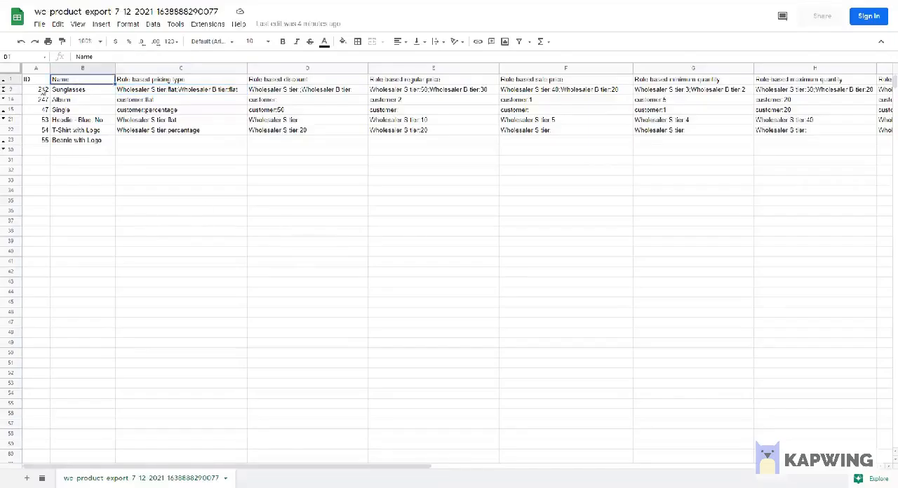
left_click(33, 81)
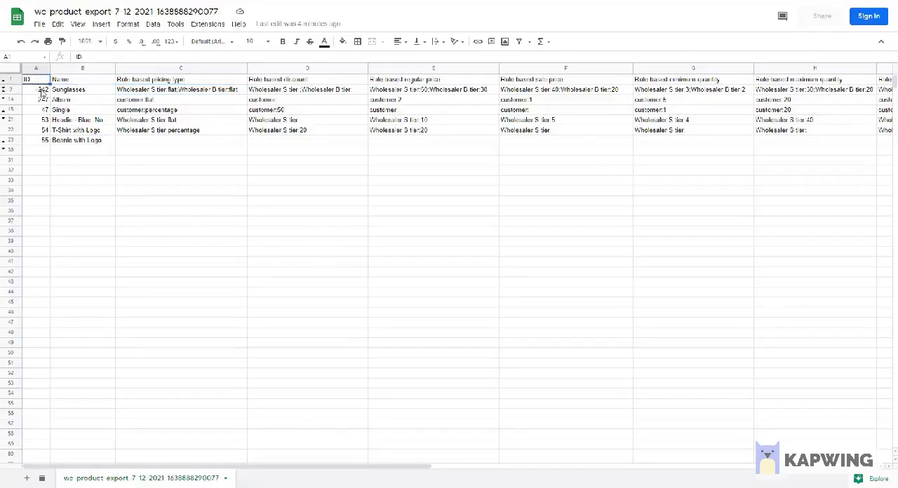
left_click(159, 83)
left_click(174, 91)
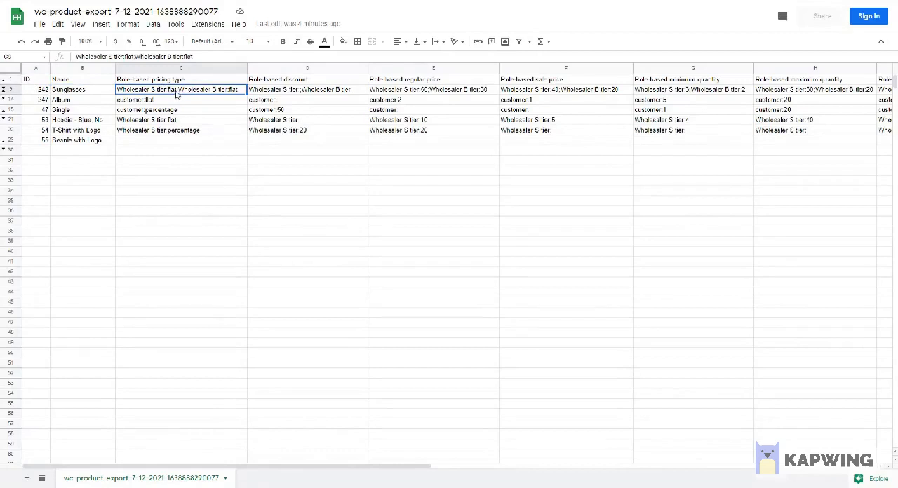
double_click(181, 92)
left_click_drag(178, 90, 115, 90)
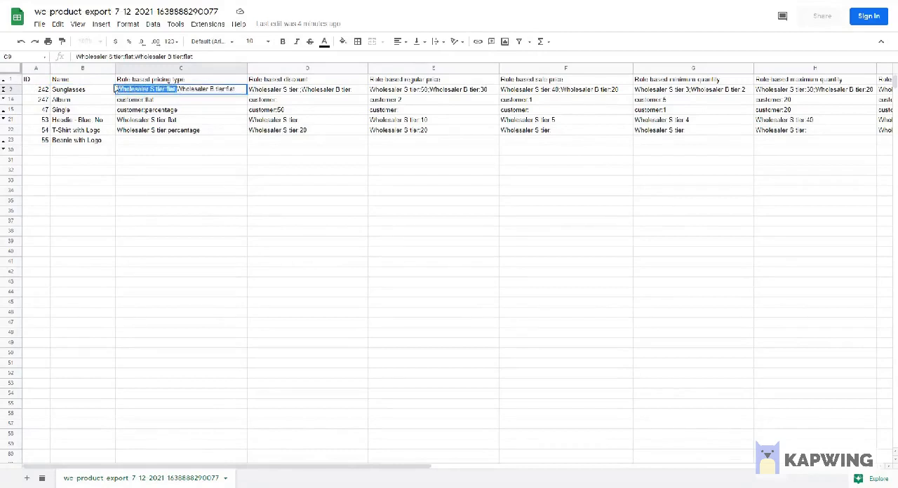
left_click_drag(235, 90, 180, 89)
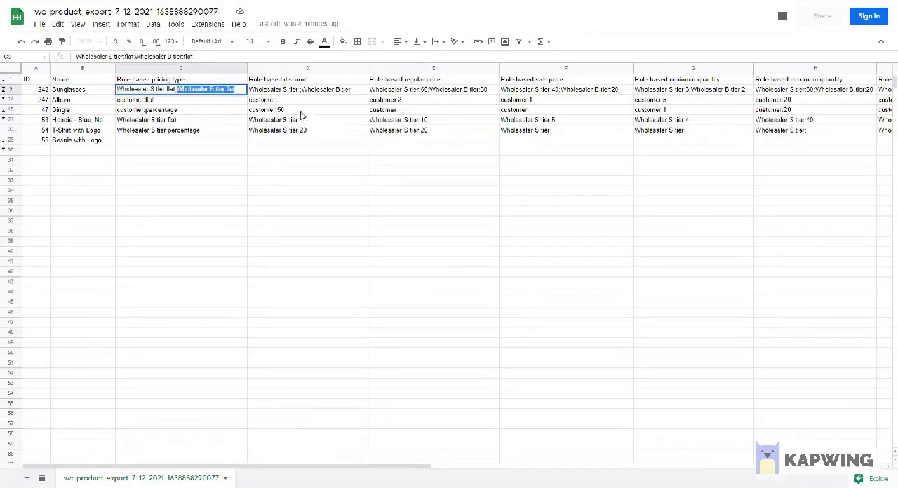
Step: Examine the role-based discount, regular price and sale price entries for Sunglasses
left_click(334, 93)
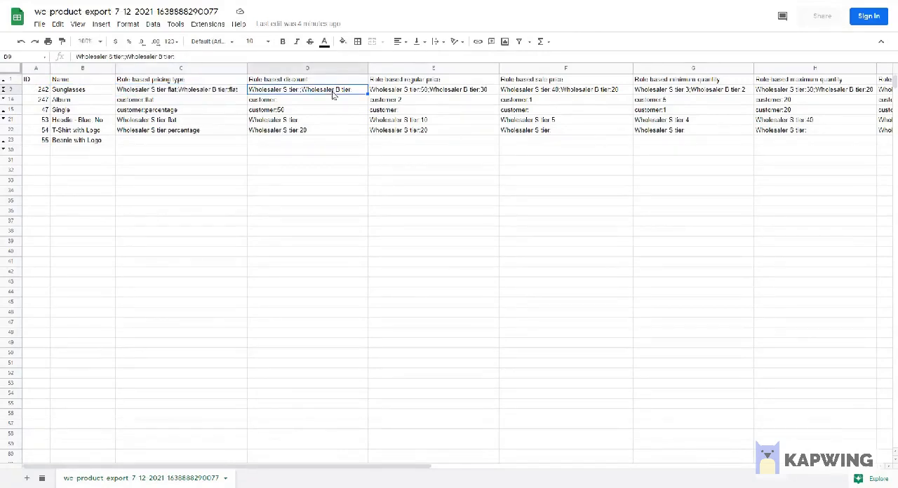
left_click(435, 92)
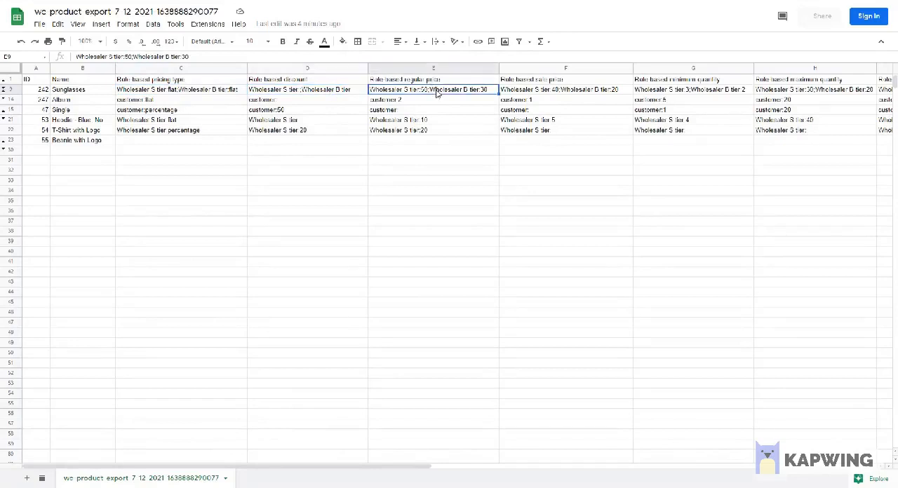
double_click(493, 90)
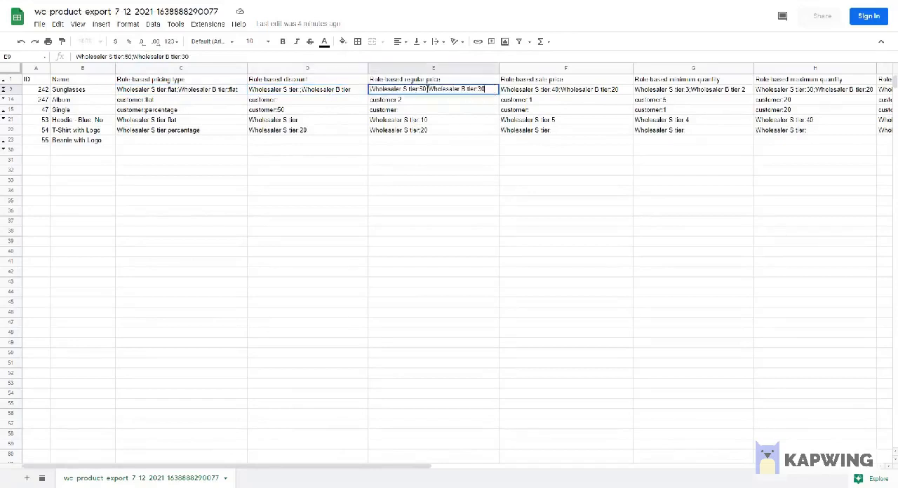
left_click(610, 91)
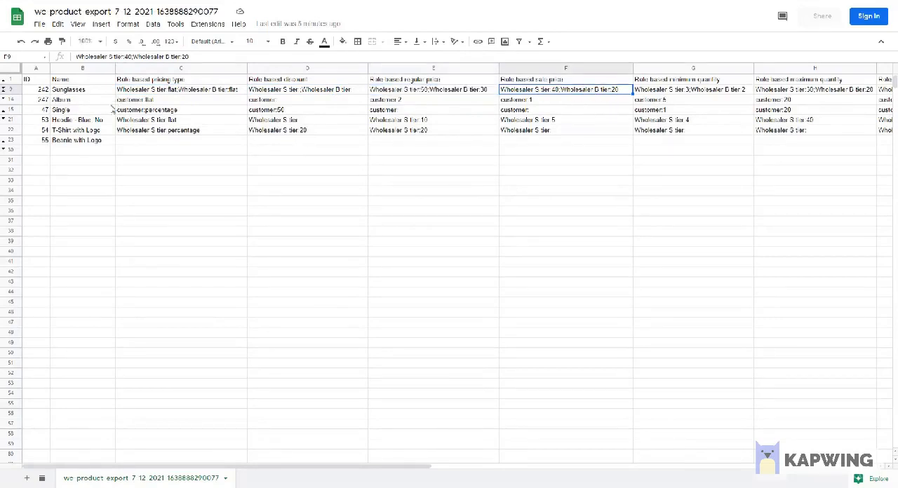
Step: Examine the Album product's role-based pricing type, regular price and sale price entries
left_click(77, 102)
left_click(137, 102)
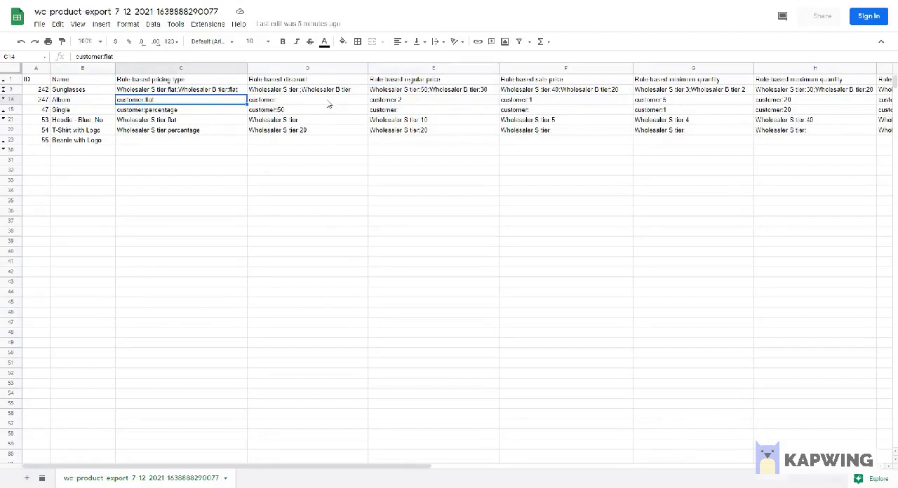
left_click(389, 102)
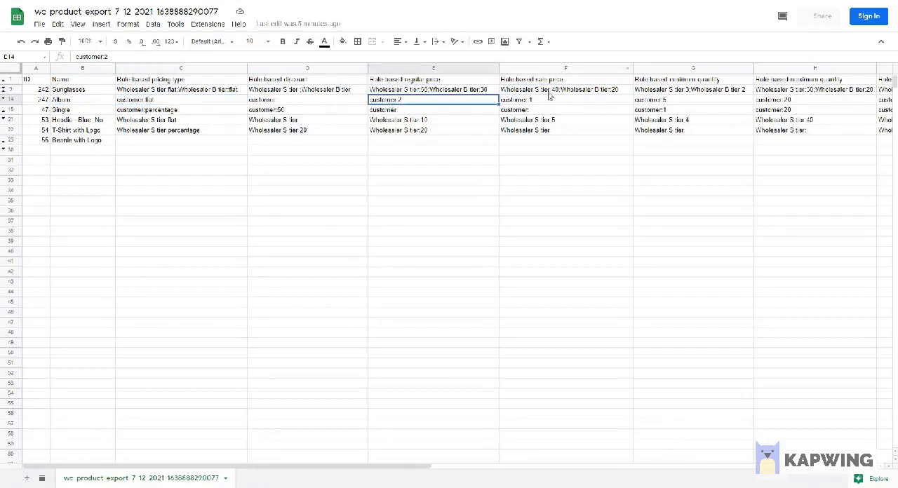
left_click(536, 102)
Step: Examine the Album product's role-based minimum quantity, maximum quantity and quantity step entries
left_click(689, 83)
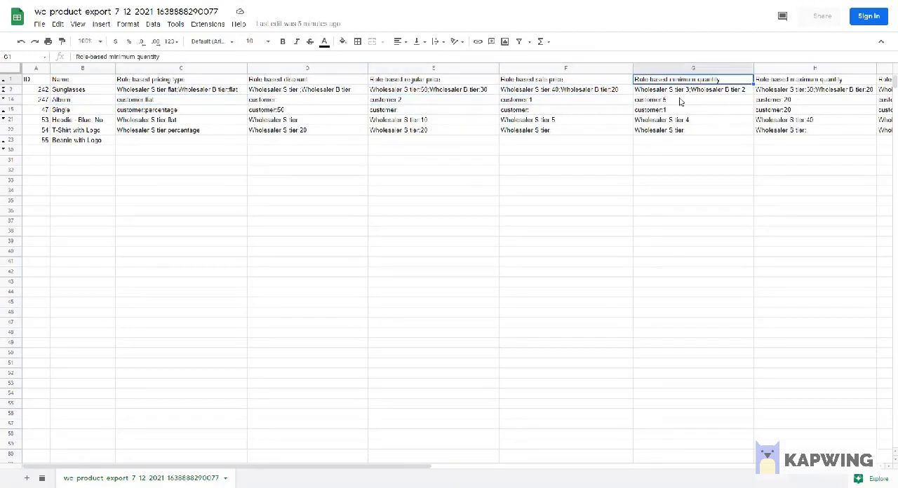
left_click(674, 102)
left_click(790, 81)
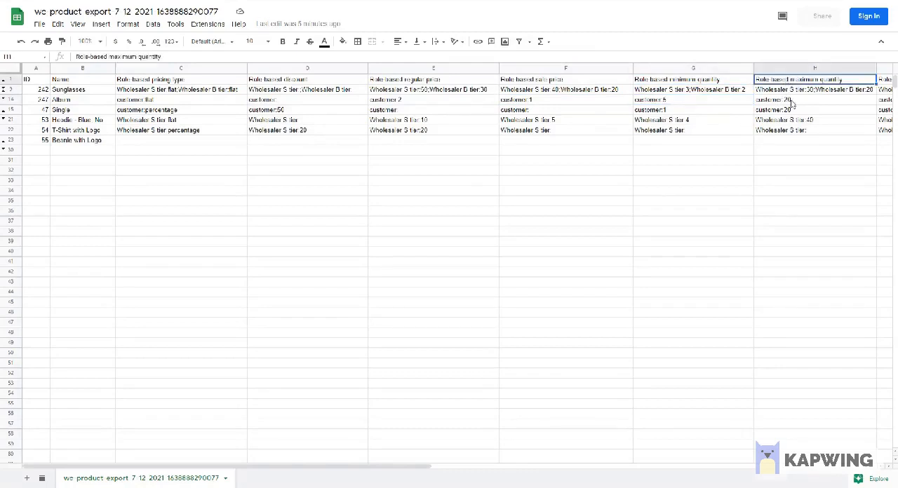
left_click(790, 103)
left_click_drag(404, 471, 592, 463)
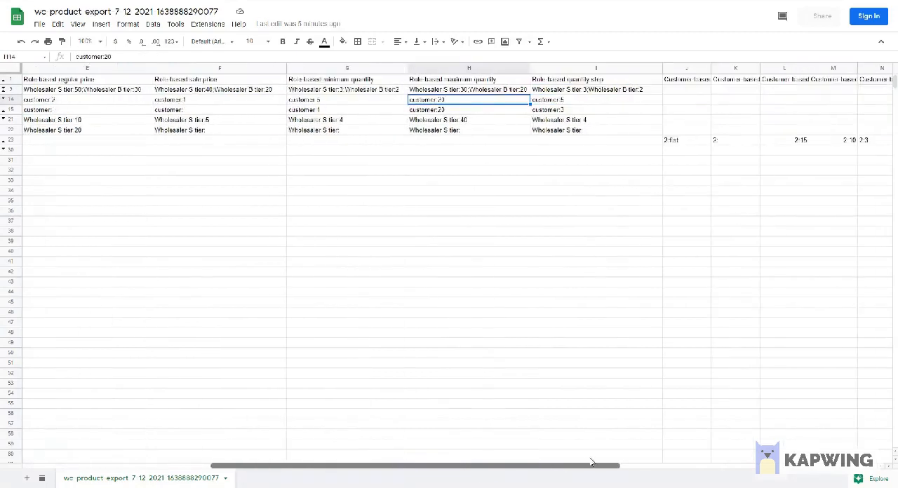
left_click(559, 80)
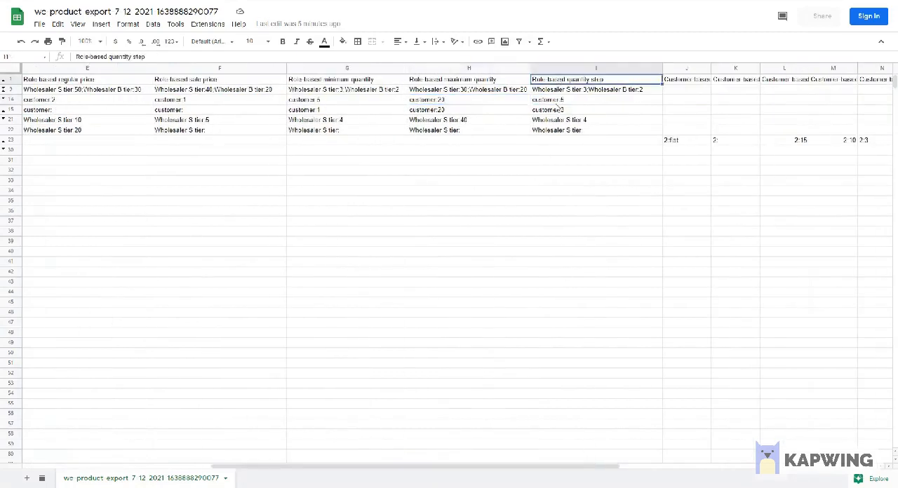
left_click(552, 101)
Step: Locate the Beanie with Logo row and examine its entries under the customer-based pricing columns
left_click_drag(543, 472, 360, 466)
left_click(66, 141)
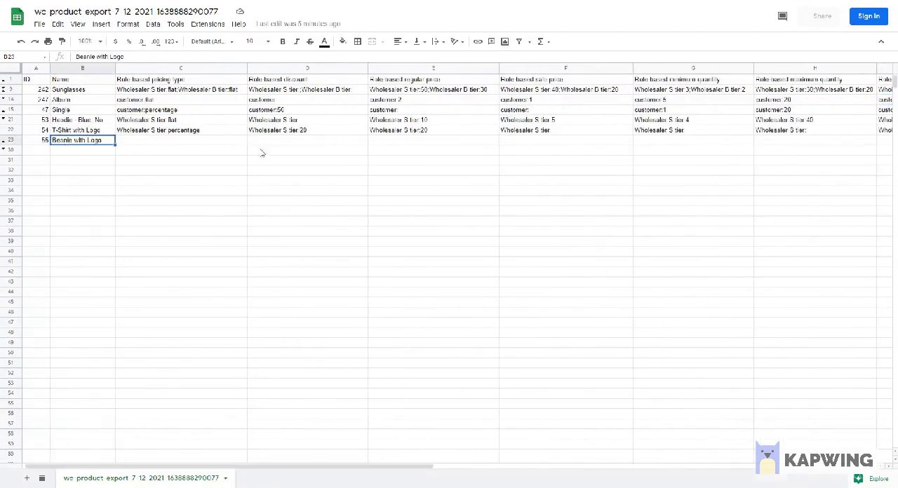
left_click_drag(434, 467, 772, 466)
left_click(421, 80)
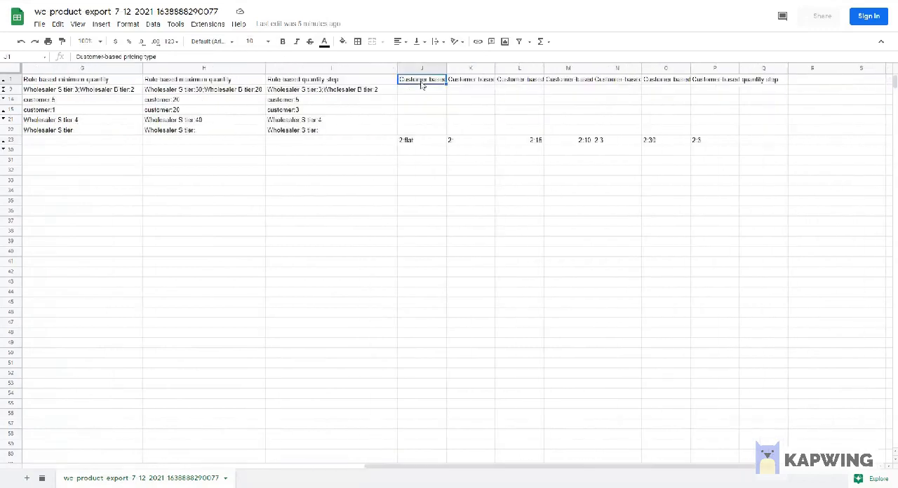
left_click_drag(405, 140, 719, 141)
left_click_drag(763, 82, 419, 83)
Step: Compare the customer-based column headers with Beanie with Logo's sale price and minimum quantity entries
left_click(451, 92)
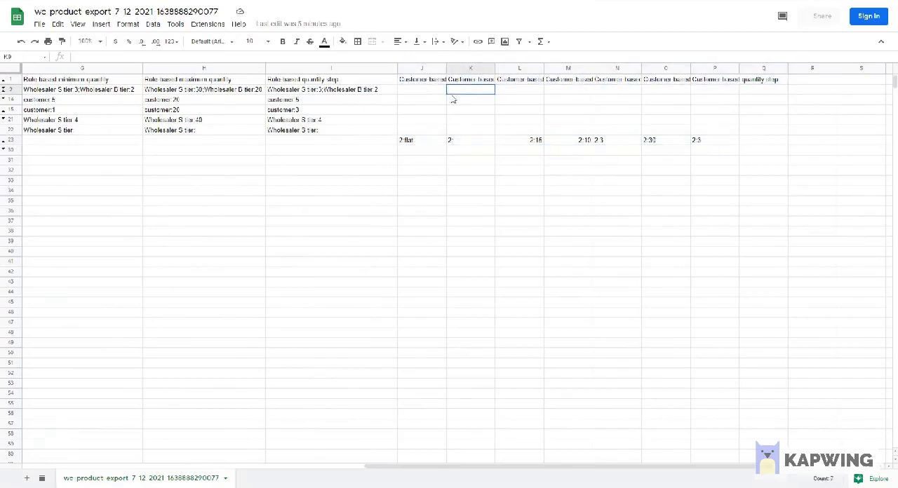
left_click(745, 82)
left_click(421, 169)
left_click(441, 82)
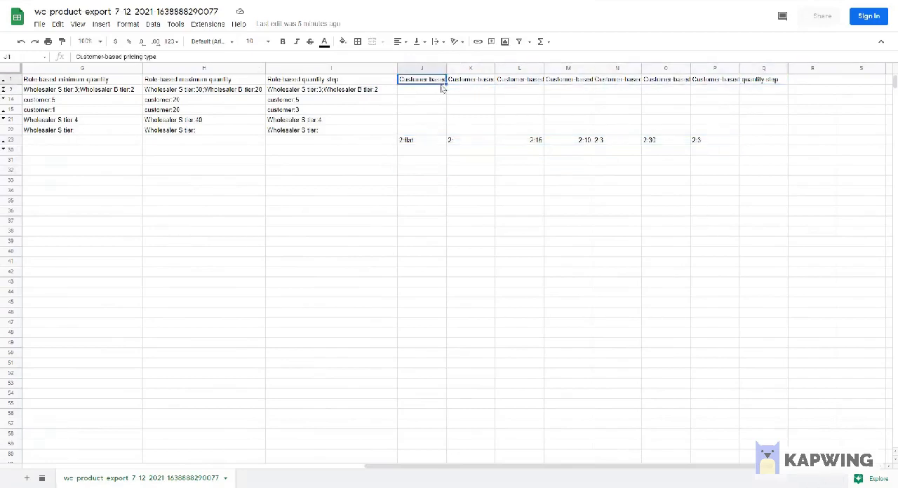
left_click(572, 142)
left_click(631, 143)
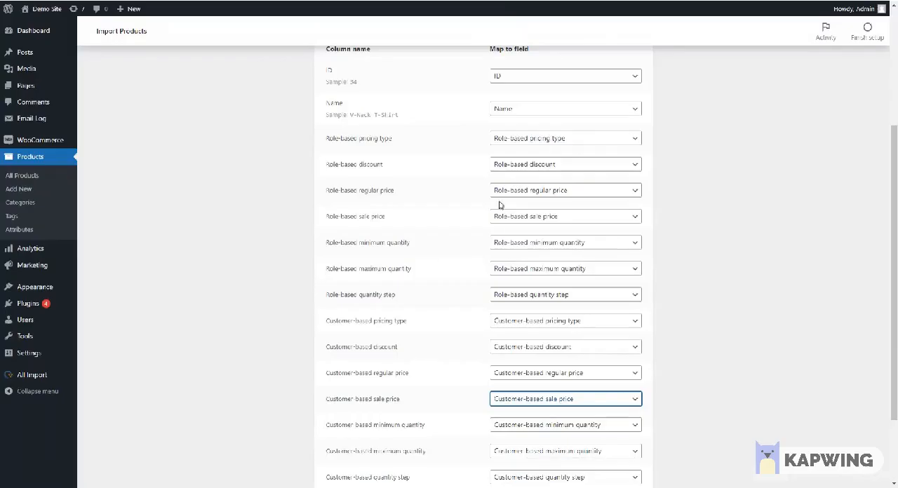
Step: Return to the WooCommerce importer and recheck the field mapping from ID through Customer-based quantity step
scroll(438, 127, "down", 3)
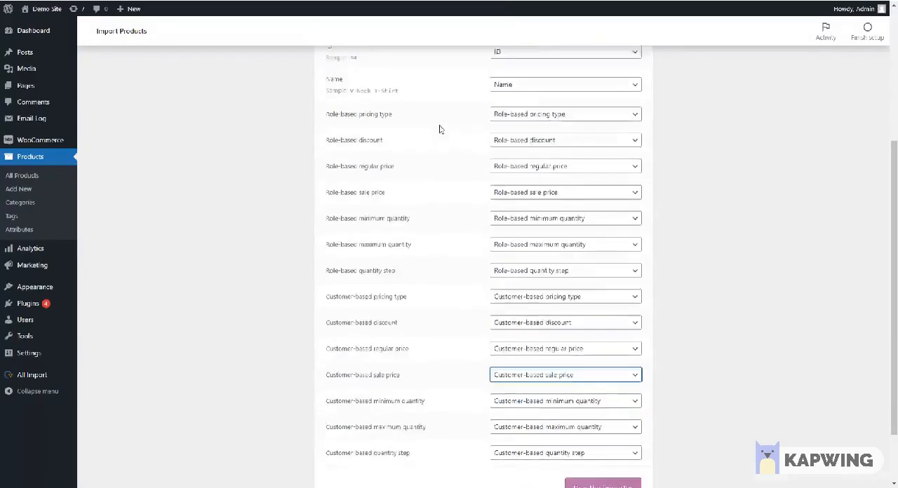
left_click(518, 304)
left_click(517, 302)
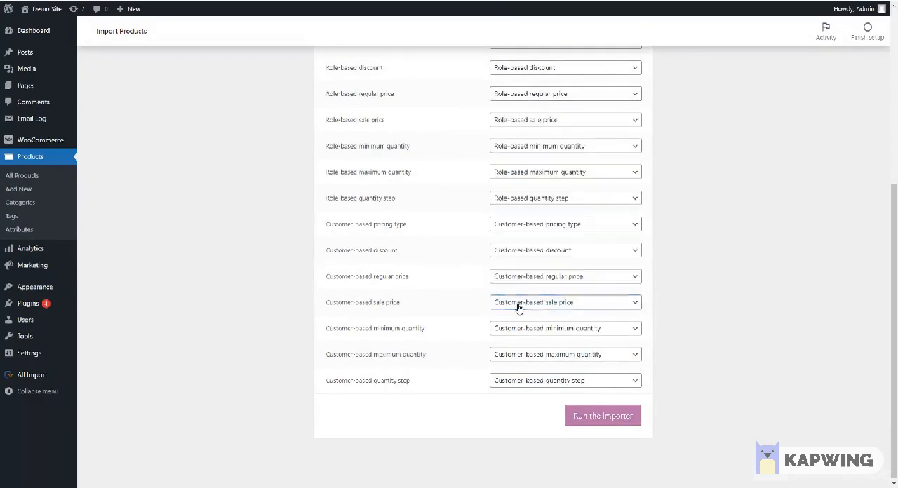
left_click(534, 382)
left_click(519, 381)
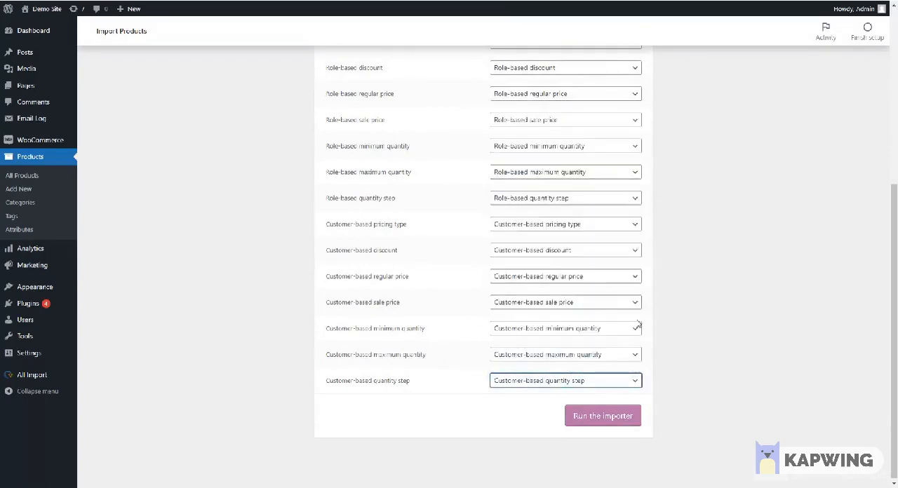
scroll(633, 302, "up", 5)
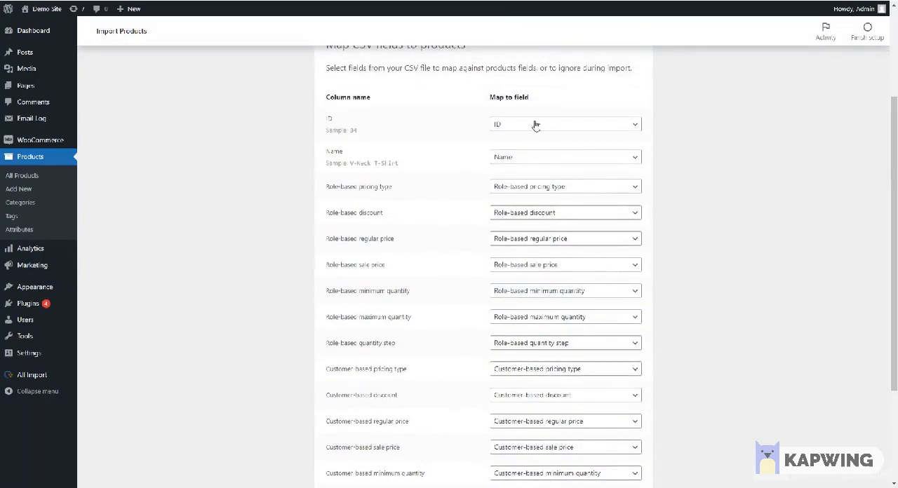
Step: Run the product import with the current column mapping and open the updated product list
scroll(561, 210, "down", 5)
left_click(605, 420)
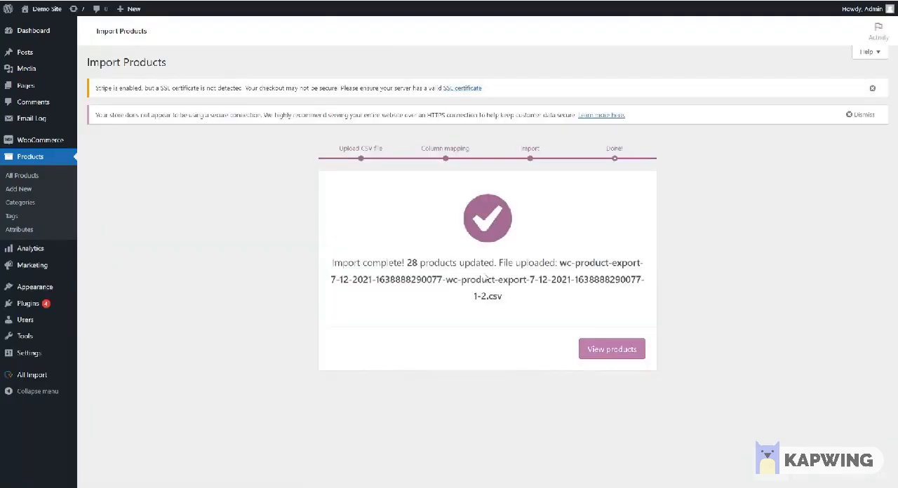
left_click(623, 355)
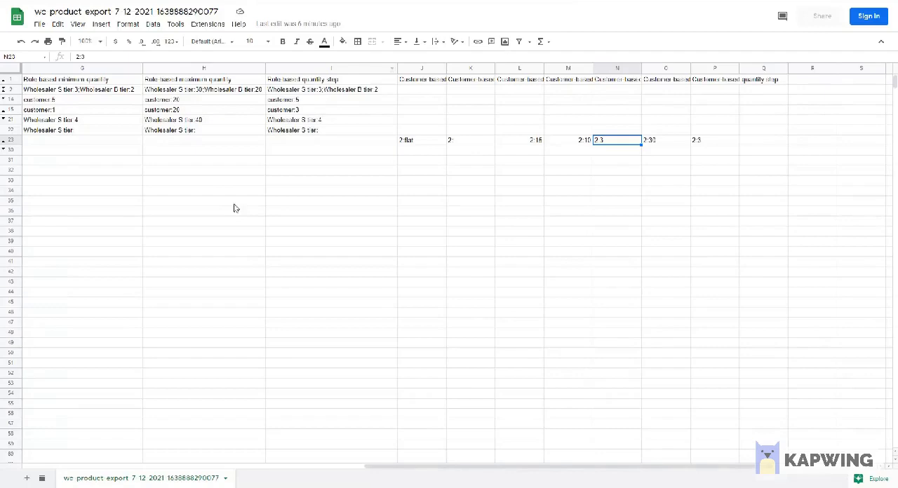
Step: Locate the Sunglasses row at the start of the export sheet, and open the Sunglasses product for editing in WordPress
left_click_drag(232, 204, 70, 180)
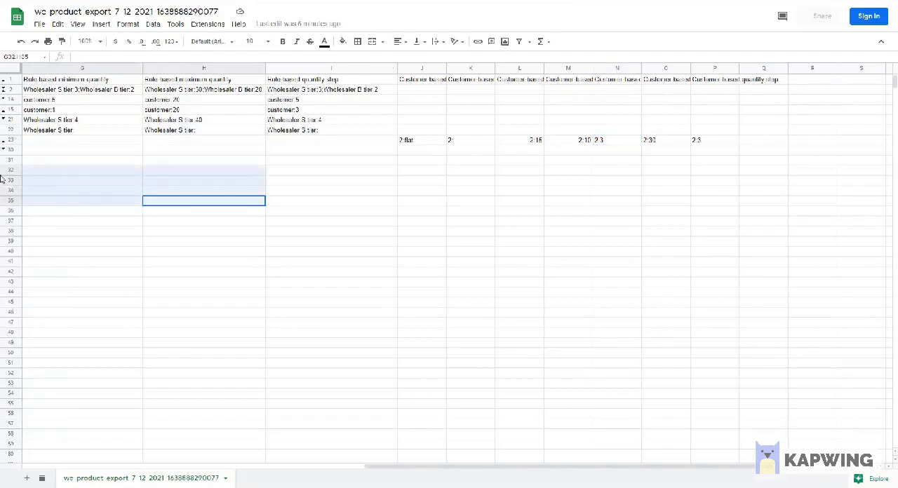
left_click_drag(234, 467, 86, 447)
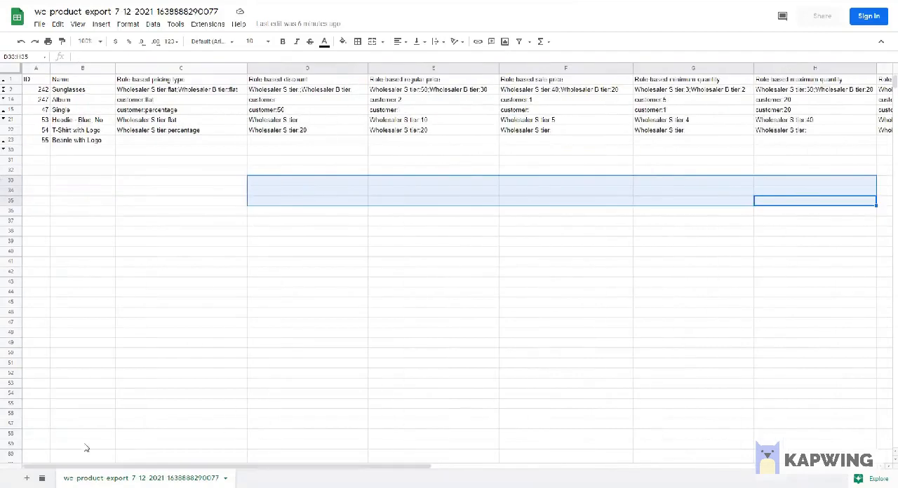
left_click(80, 92)
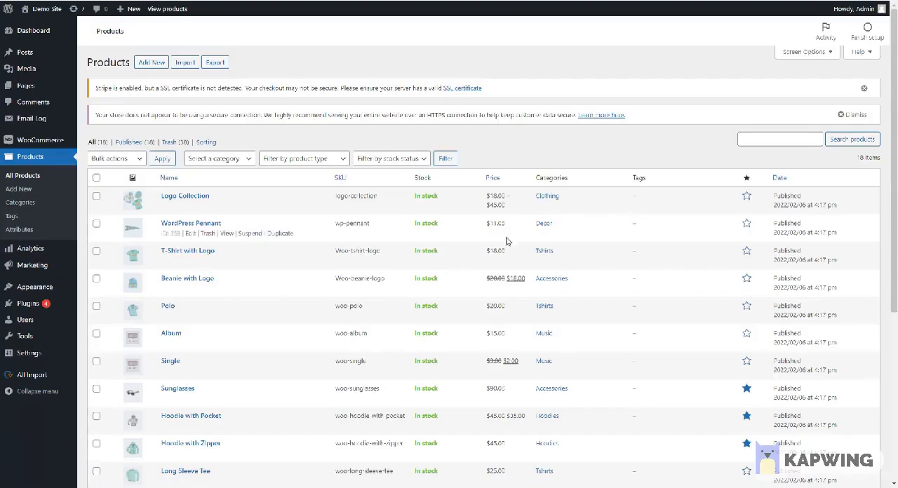
scroll(327, 274, "down", 2)
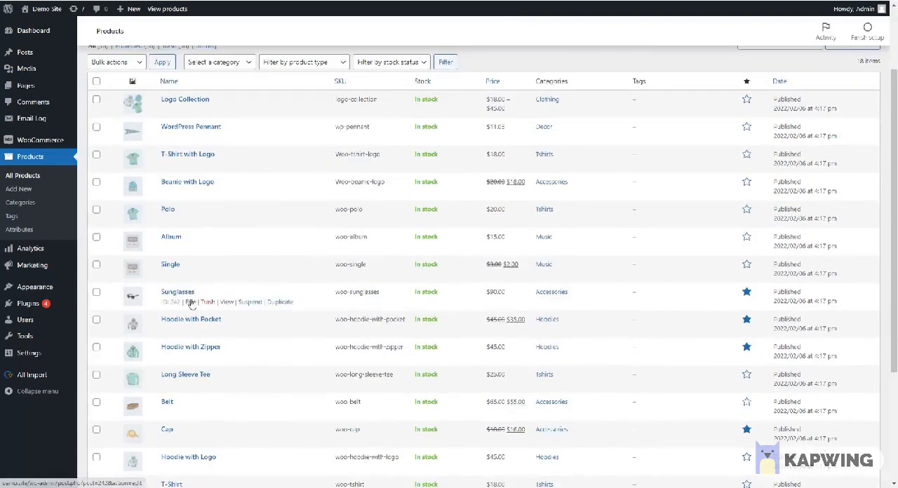
left_click(191, 303)
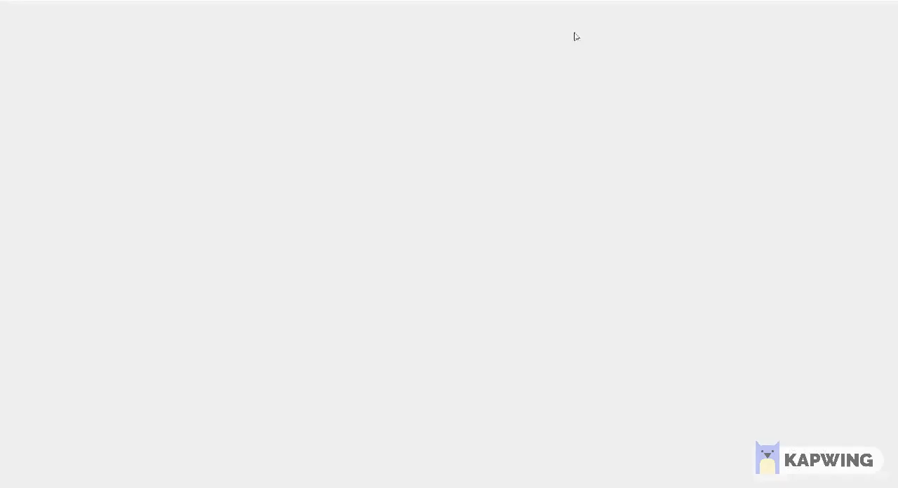
Step: Show the Sunglasses product's role-based pricing and expand the Wholesaler S tier and Wholesaler B tier rules
scroll(336, 329, "down", 2)
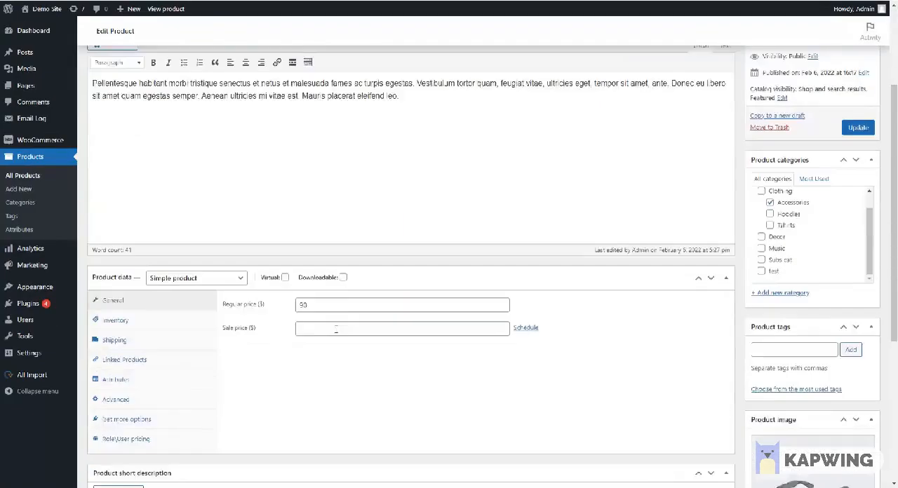
scroll(336, 328, "down", 2)
left_click(177, 295)
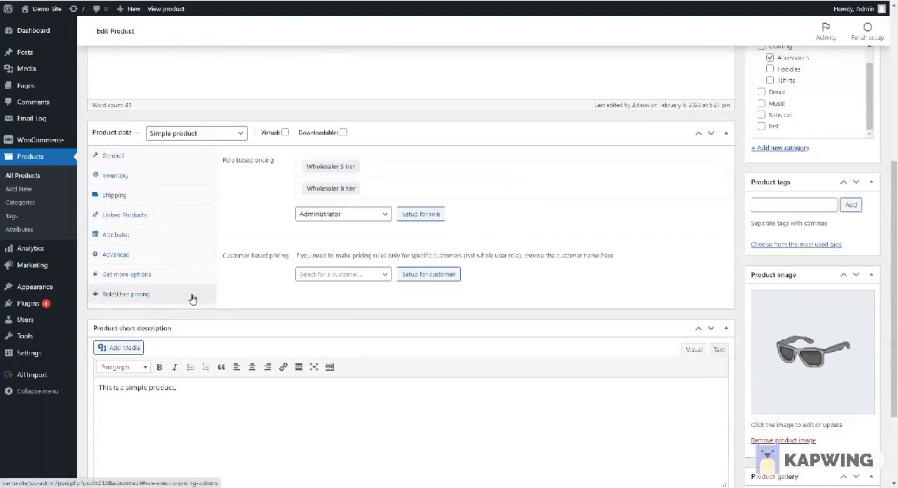
left_click(336, 169)
left_click(347, 360)
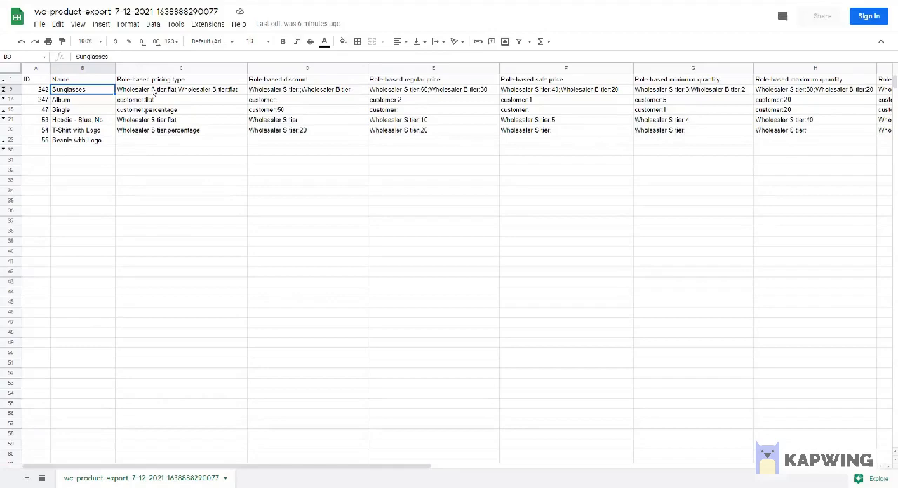
Step: Compare the Sunglasses row's role-based pricing type, discount and sale price entries with the product's two wholesaler rules
left_click(155, 92)
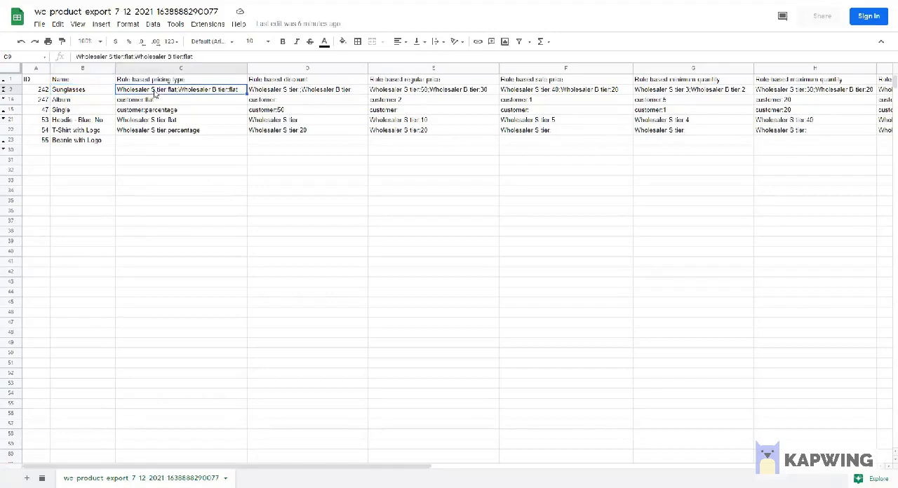
left_click(268, 91)
left_click(613, 91)
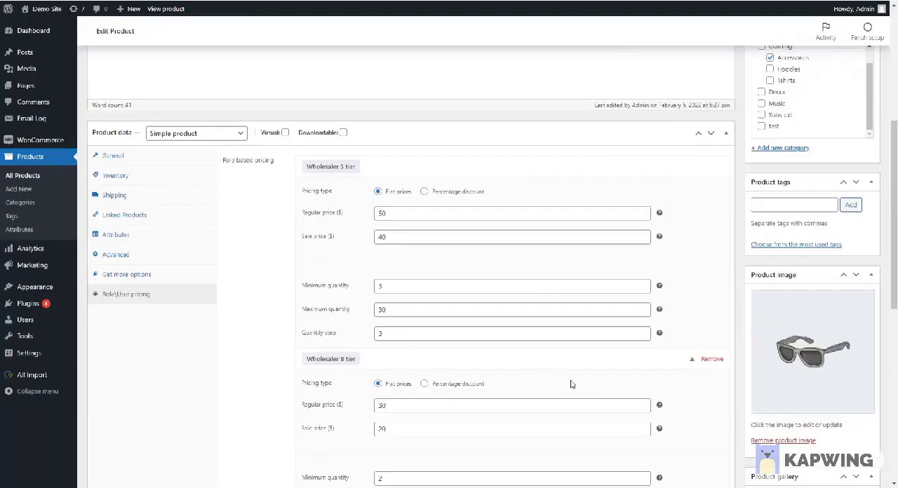
scroll(571, 376, "down", 1)
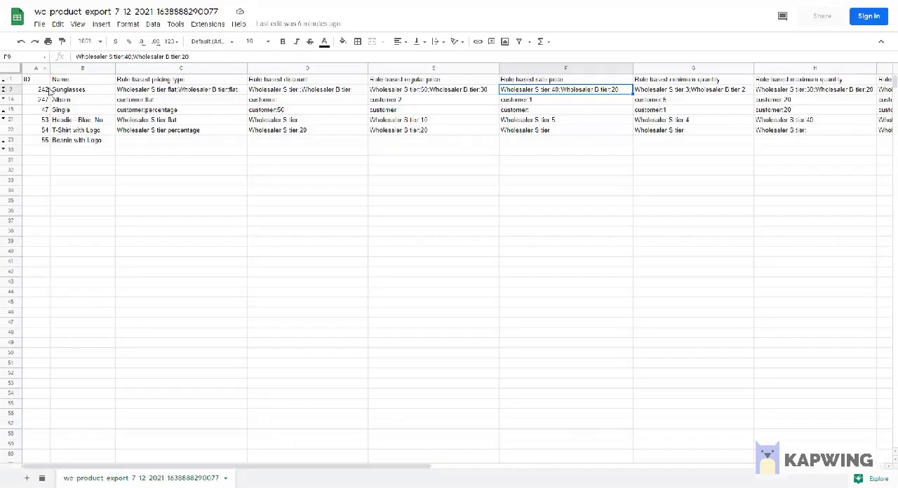
Step: Locate Album in the export sheet, open that product for editing and expand its Customer role pricing rule
left_click(72, 101)
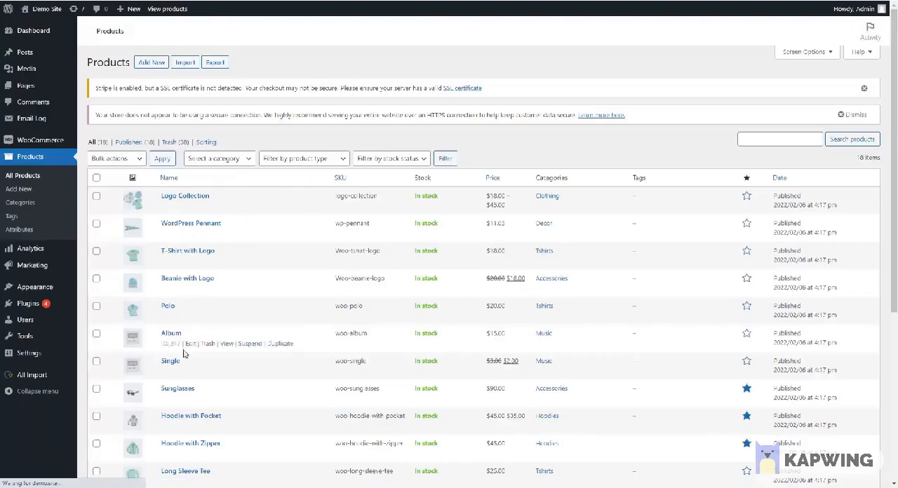
left_click(187, 344)
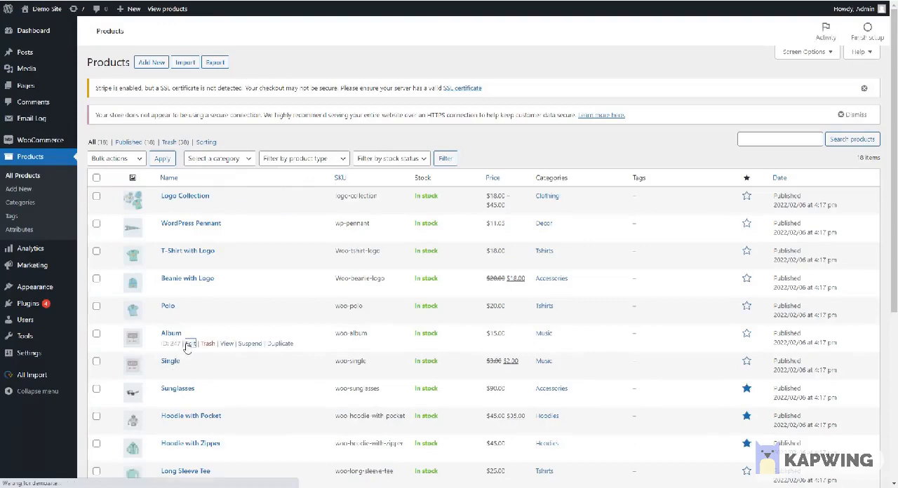
scroll(291, 358, "down", 3)
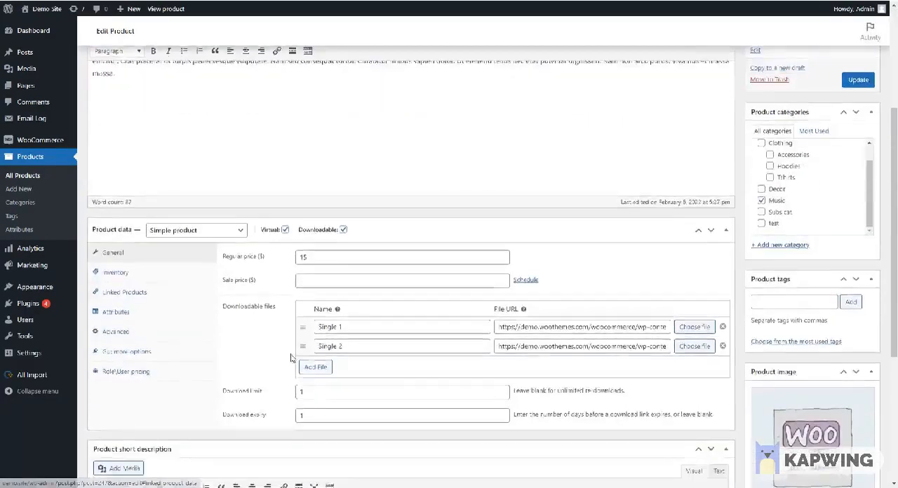
scroll(291, 358, "down", 2)
left_click(160, 275)
left_click(341, 168)
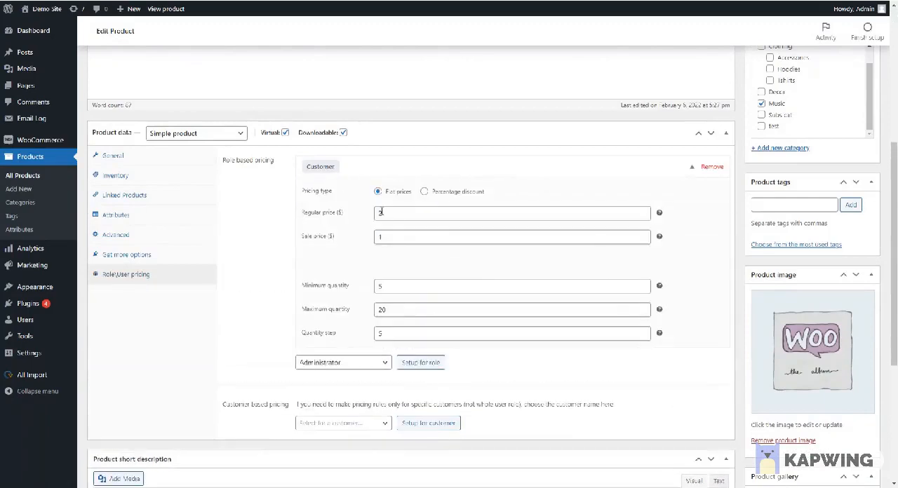
Step: Compare Album's Customer regular price and sale price with the matching role-based entries in the export sheet
left_click(380, 211)
double_click(399, 234)
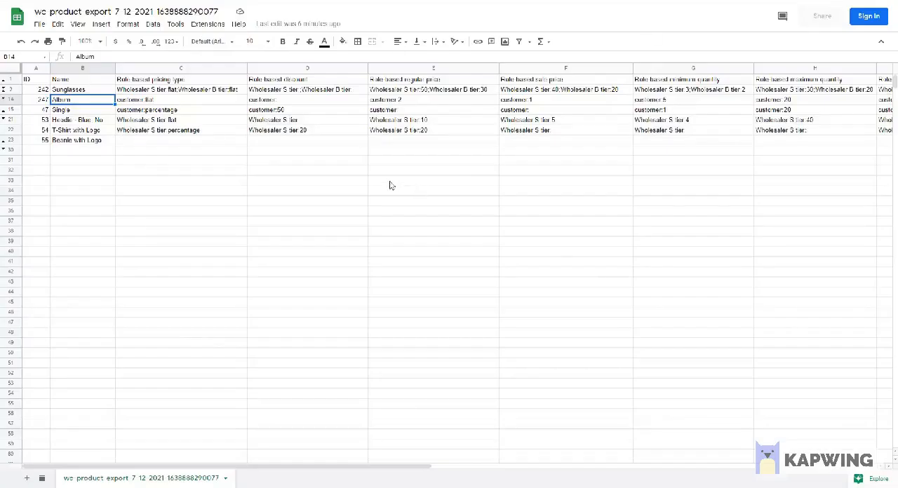
left_click(391, 181)
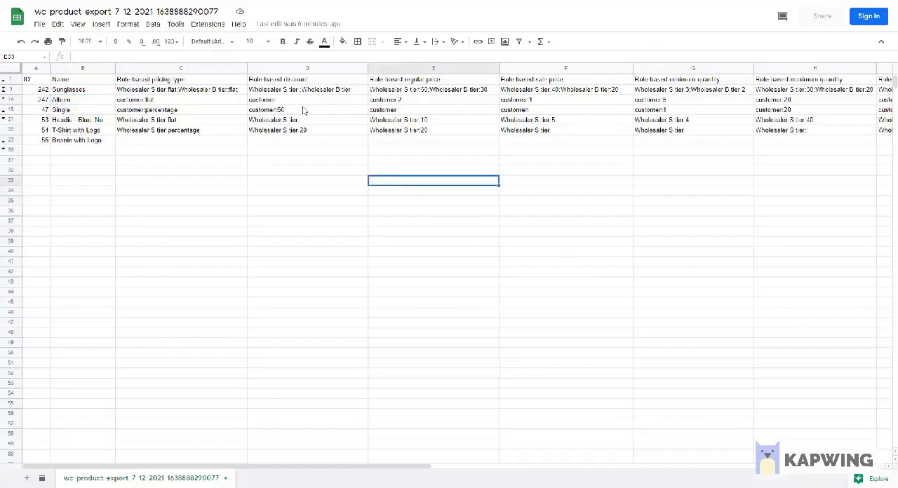
left_click(404, 102)
left_click(512, 100)
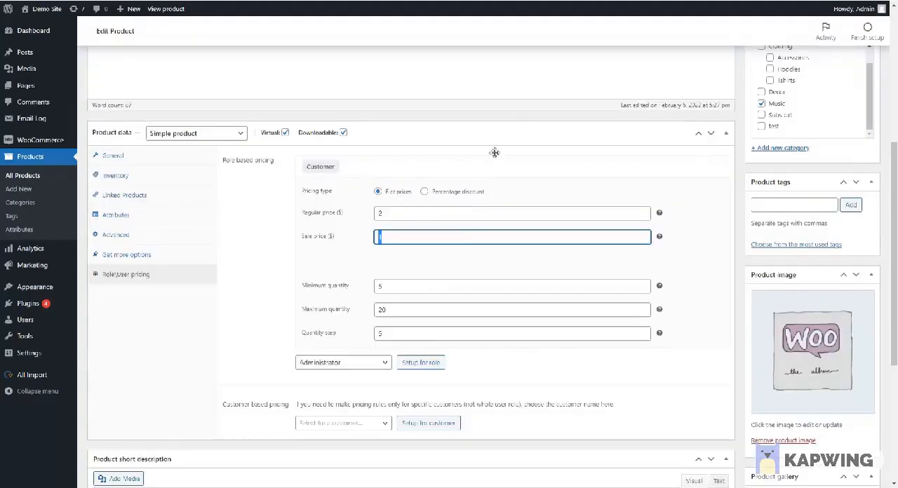
Step: Compare Album's Customer minimum quantity, maximum quantity and quantity step with the matching entries in the export sheet
left_click(424, 288)
left_click_drag(425, 288, 395, 300)
key("Tab")
key("Tab")
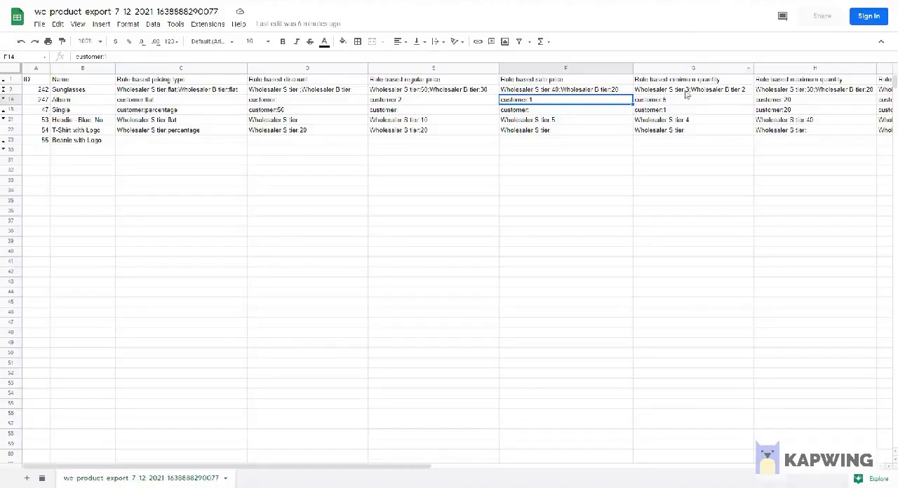
left_click(679, 103)
left_click(771, 108)
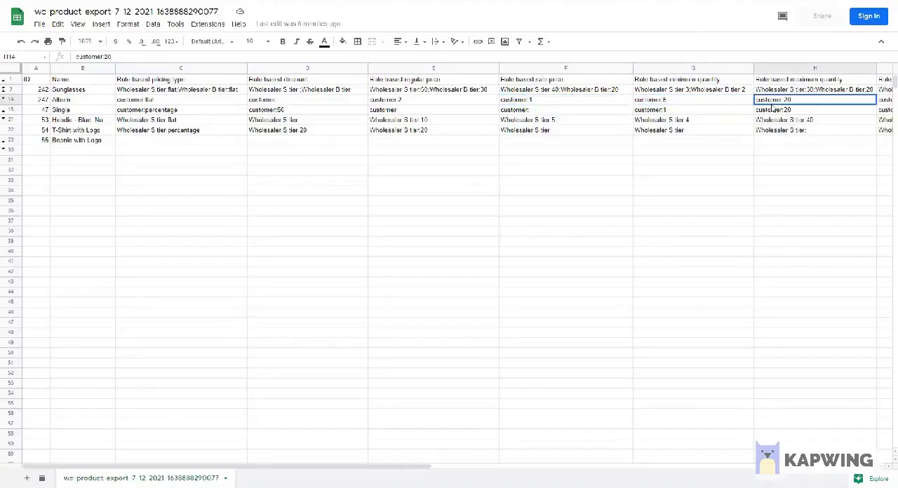
scroll(470, 449, "right", 1)
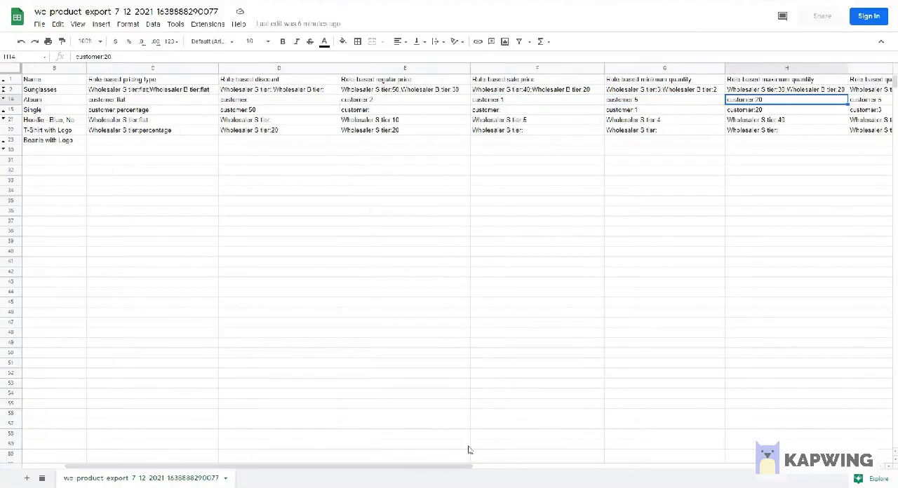
left_click(855, 102)
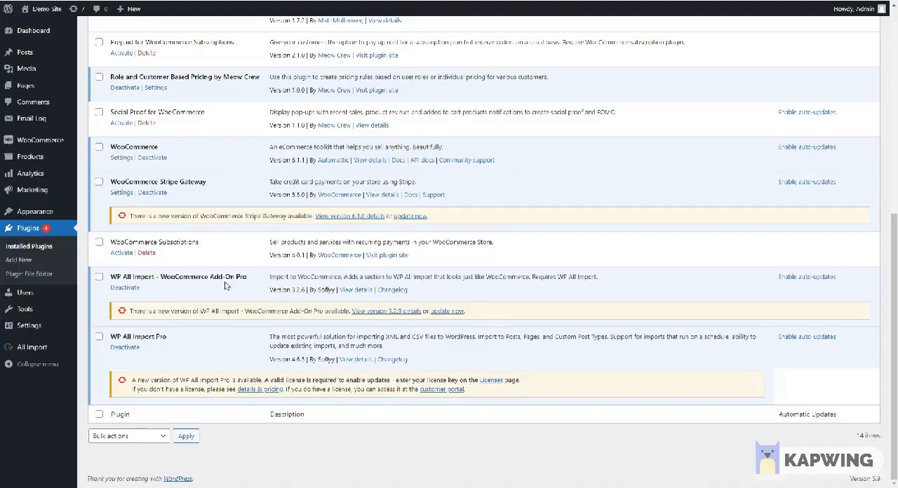
Step: Open a new import in WP All Import and examine the product IDs in the sample all import sheet
mouse_move(47, 350)
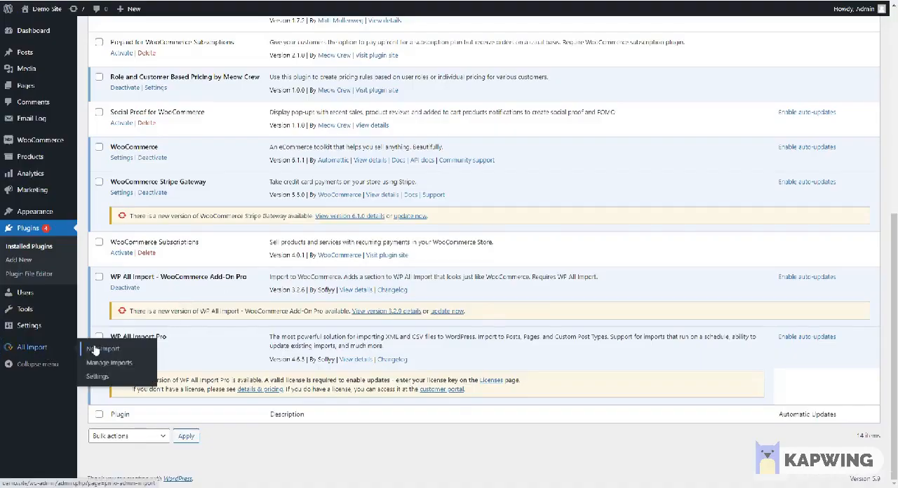
left_click(97, 349)
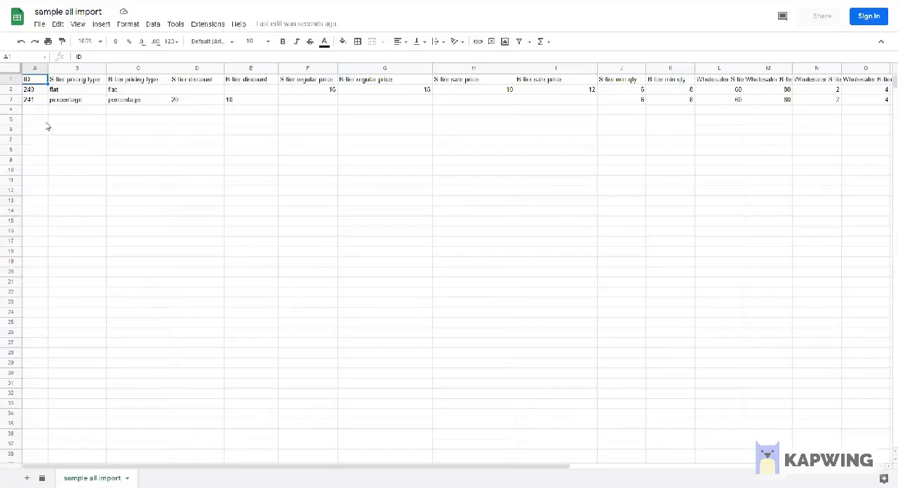
left_click_drag(29, 90, 31, 102)
left_click(113, 131)
Step: Examine the S-tier and B-tier pricing type entries for both products in the sample all import sheet
left_click(60, 89)
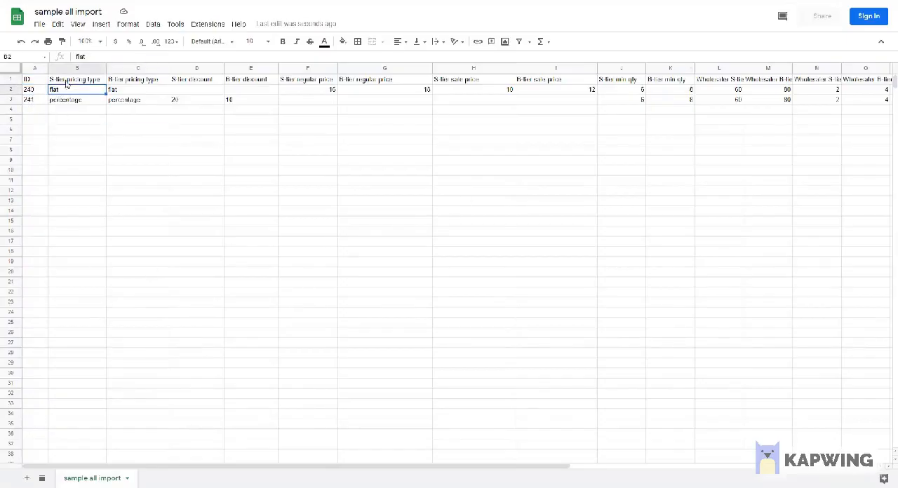
left_click(68, 100)
left_click(127, 82)
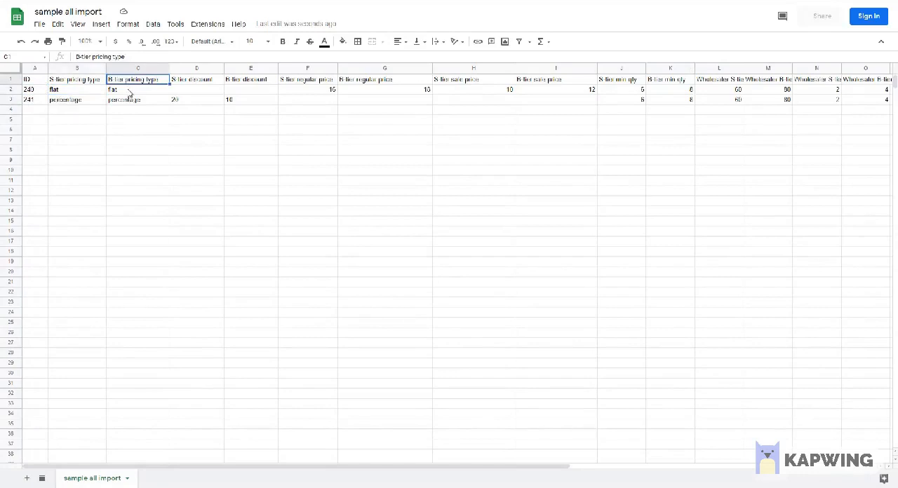
left_click(128, 90)
left_click(128, 101)
Step: Examine the sample sheet's S-tier and B-tier discount and regular price columns
left_click(184, 83)
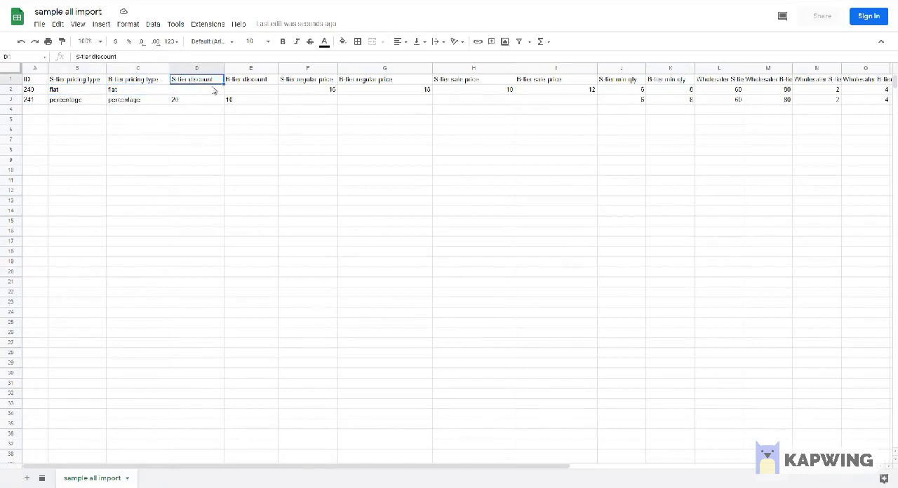
left_click(244, 81)
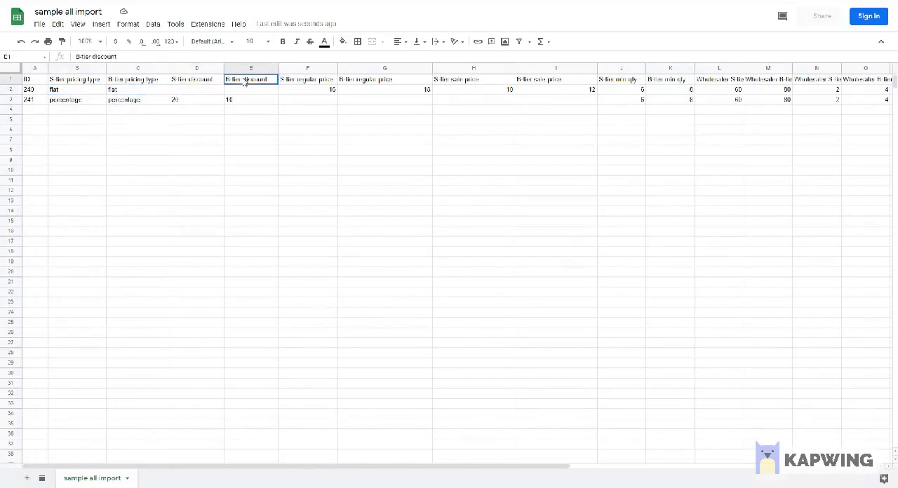
left_click(315, 84)
left_click(366, 83)
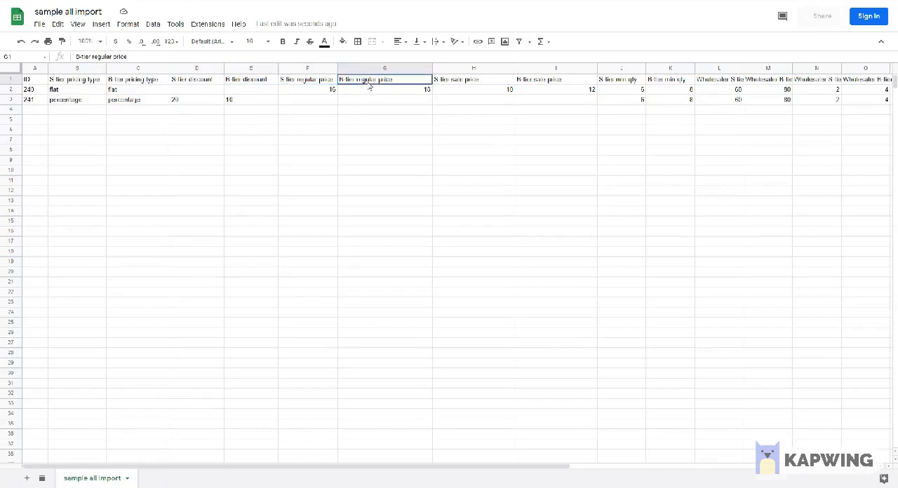
left_click(377, 91)
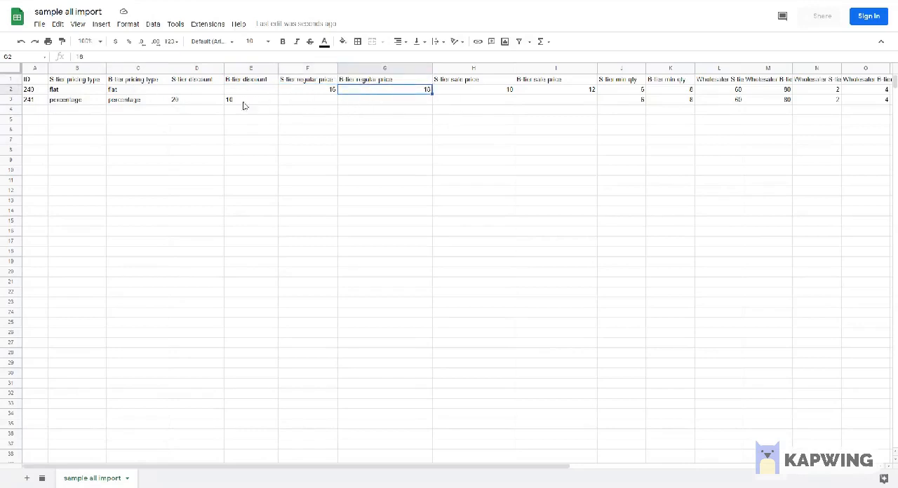
Step: Compare the discount and regular price cells of the flat-priced row with those of the percentage row
left_click_drag(218, 89, 242, 90)
left_click_drag(324, 91, 350, 91)
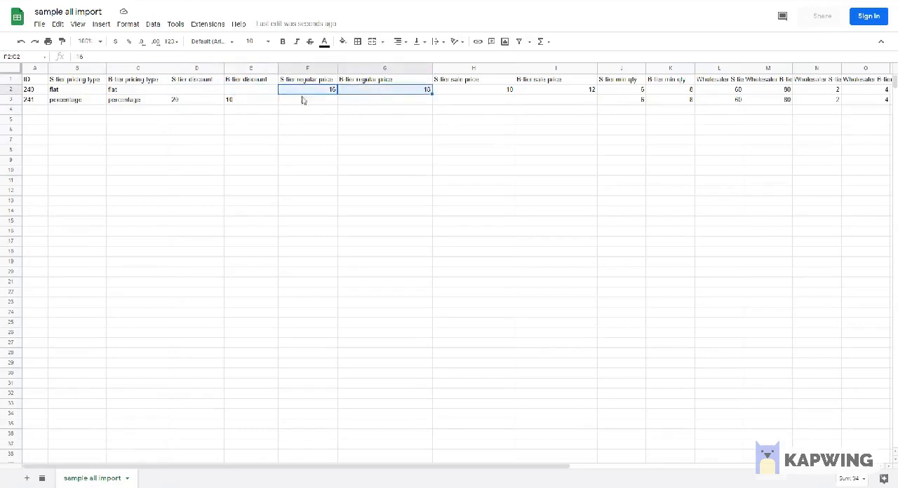
left_click_drag(240, 98, 209, 99)
left_click_drag(309, 104, 403, 108)
Step: Examine the S-tier and B-tier sale price and minimum quantity columns in the sample all import sheet
left_click(485, 99)
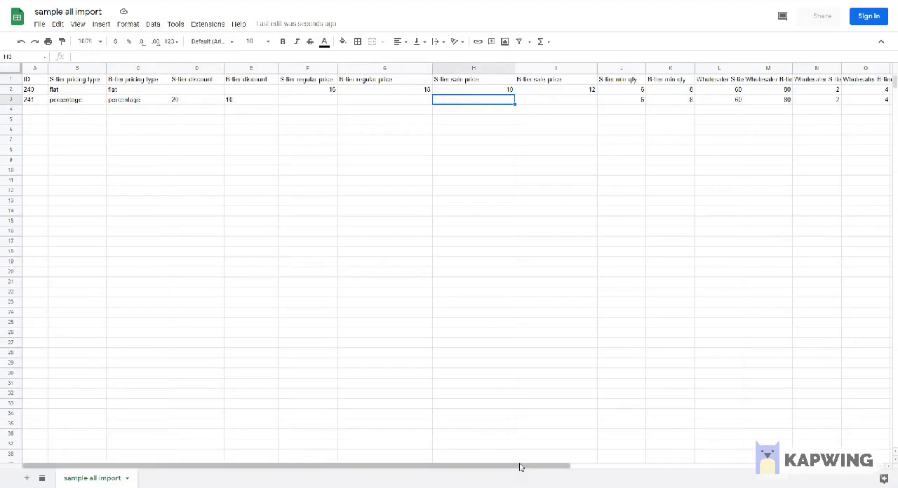
left_click_drag(521, 467, 616, 465)
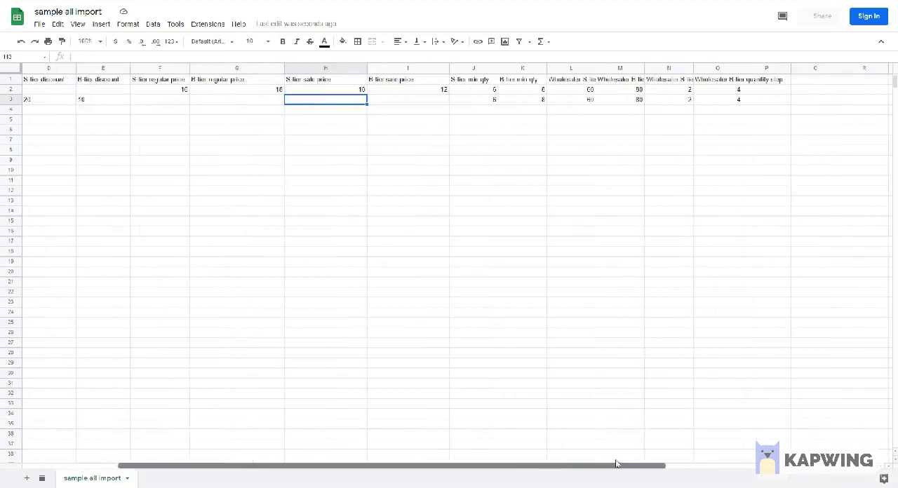
left_click(397, 91)
left_click_drag(472, 90, 533, 105)
left_click(525, 82)
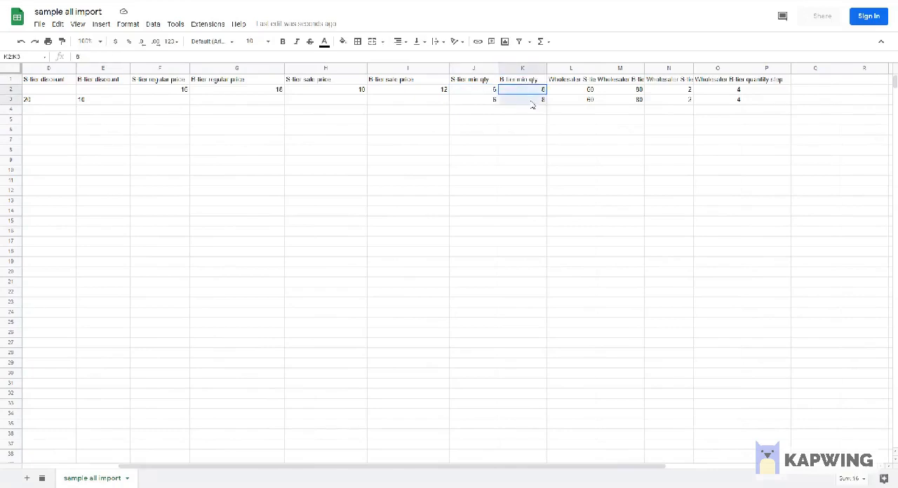
Step: Examine the wholesaler S-tier and B-tier maximum quantity and quantity step columns in the sheet
left_click_drag(576, 82, 576, 104)
left_click_drag(619, 83, 617, 101)
left_click(618, 83)
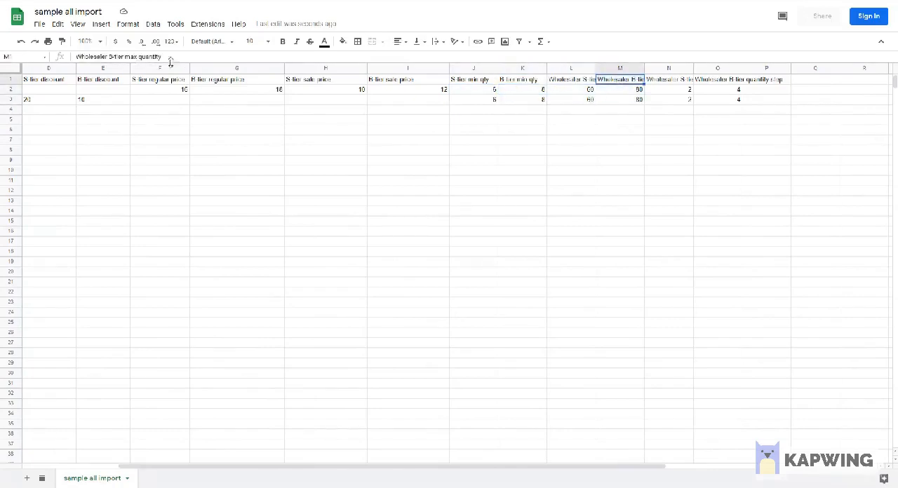
left_click(690, 83)
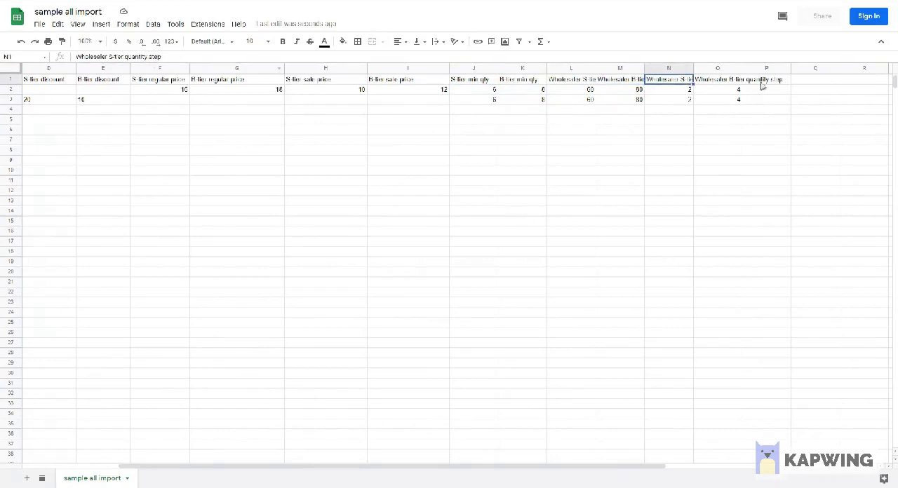
left_click(731, 84)
left_click(777, 84)
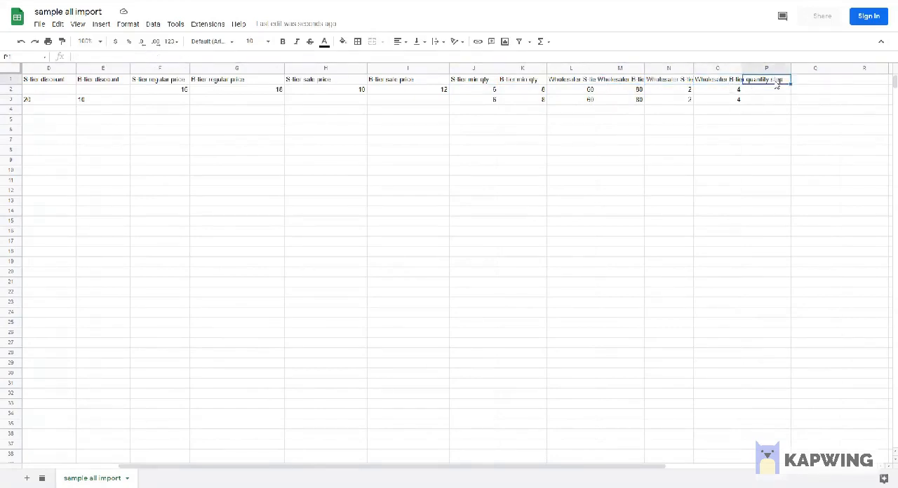
Step: Upload the sample all import CSV to WP All Import and target existing WooCommerce Products for the import
left_click(274, 201)
scroll(277, 200, "down", 1)
scroll(278, 195, "up", 1)
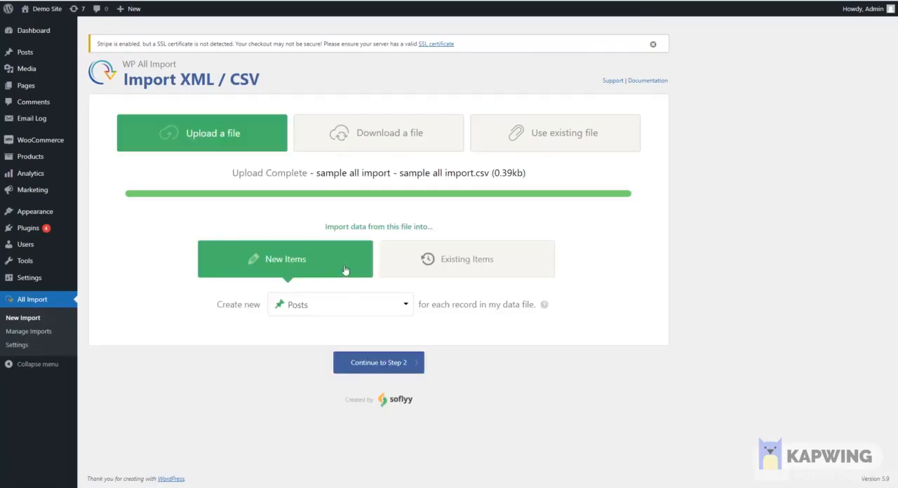
left_click(418, 263)
left_click(341, 305)
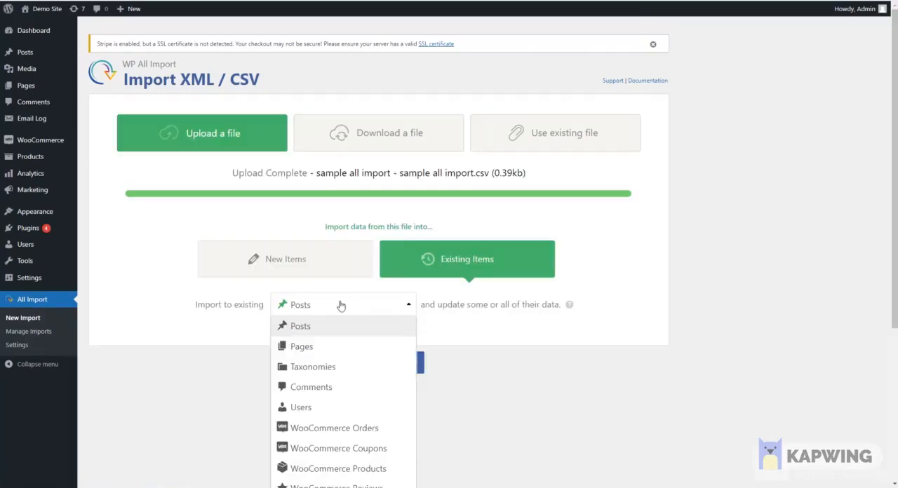
left_click(378, 471)
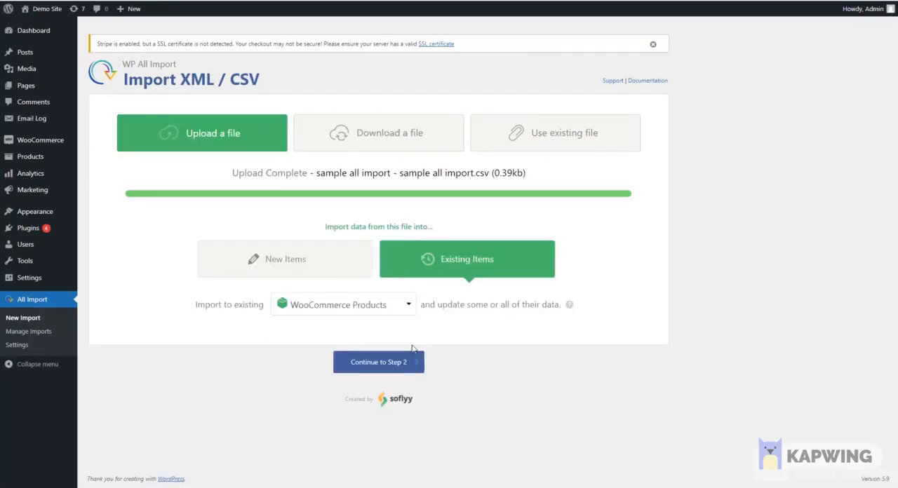
left_click(397, 372)
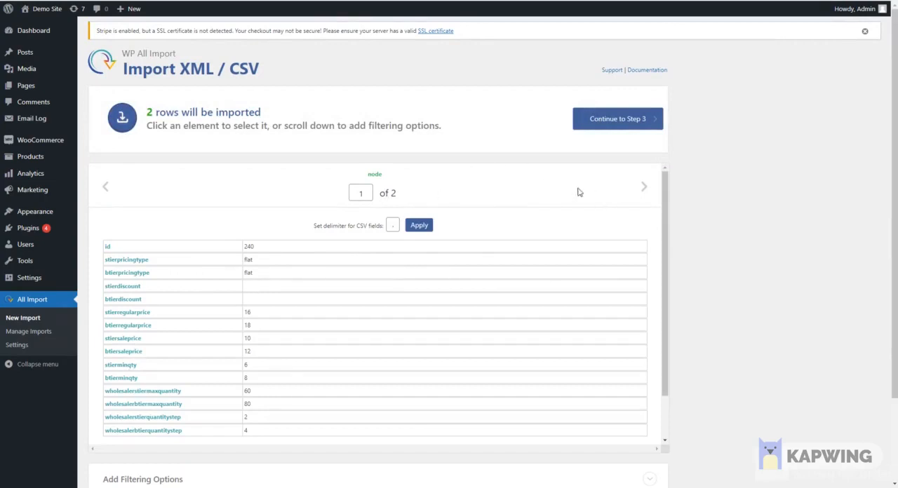
Step: Preview the second record, then enable Wholesaler-S-tier in the Role and Customer based pricing mapping
left_click(644, 188)
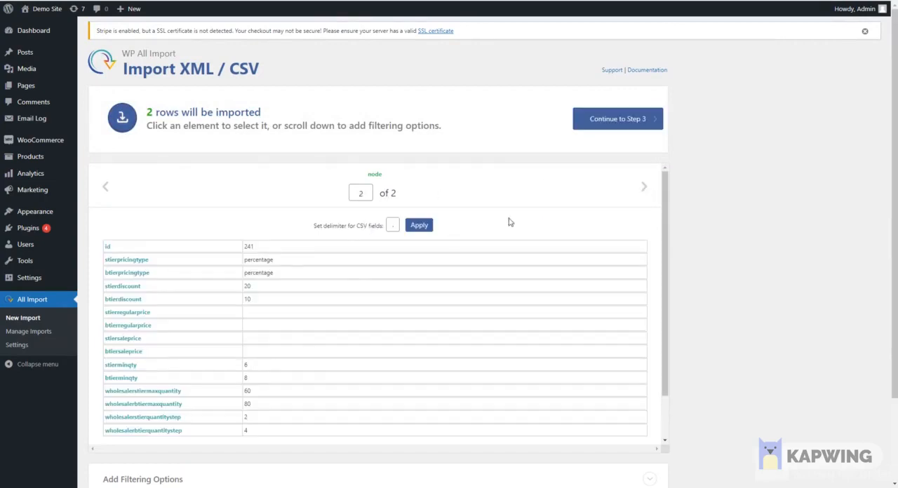
left_click(608, 121)
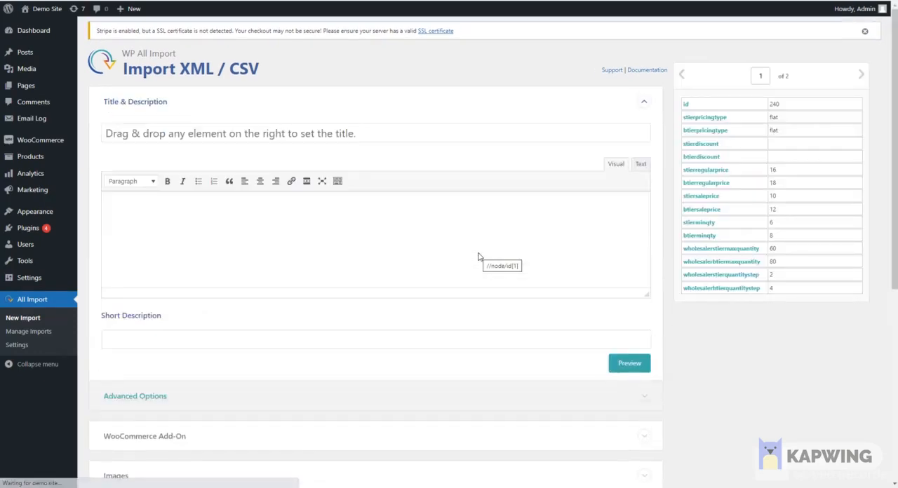
scroll(399, 250, "down", 3)
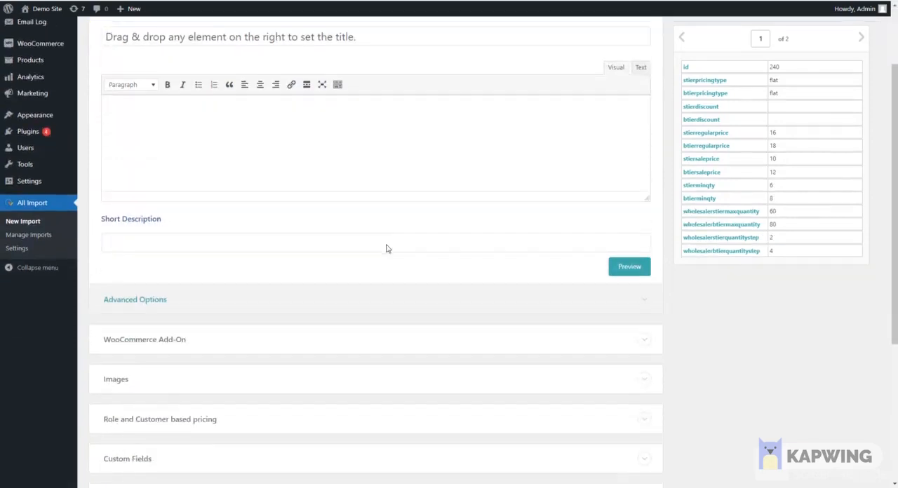
scroll(162, 259, "down", 1)
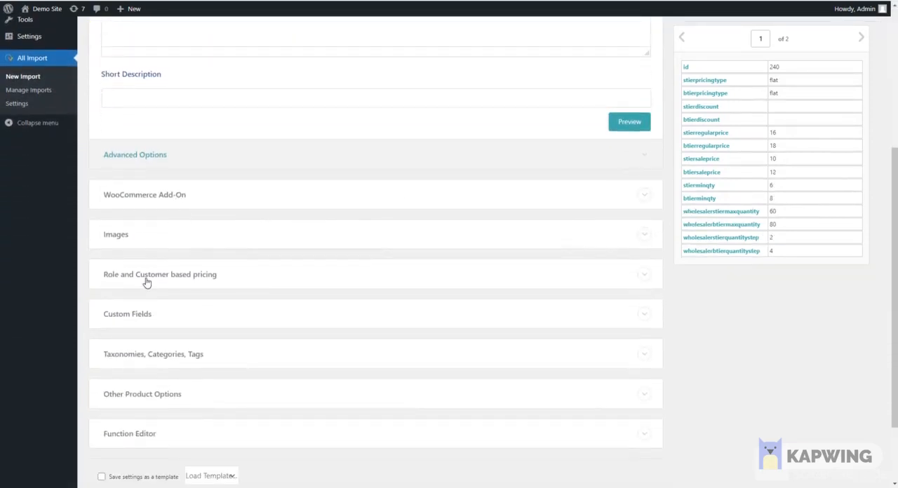
left_click(151, 282)
scroll(238, 293, "down", 5)
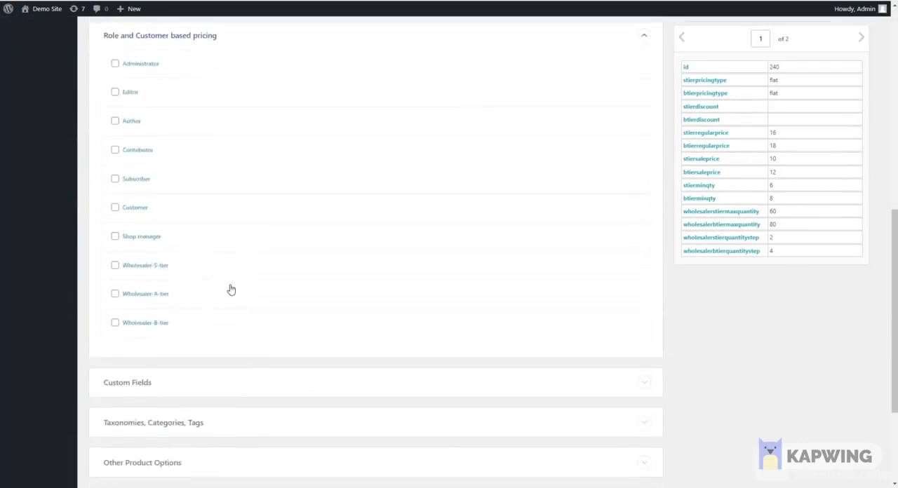
left_click(150, 268)
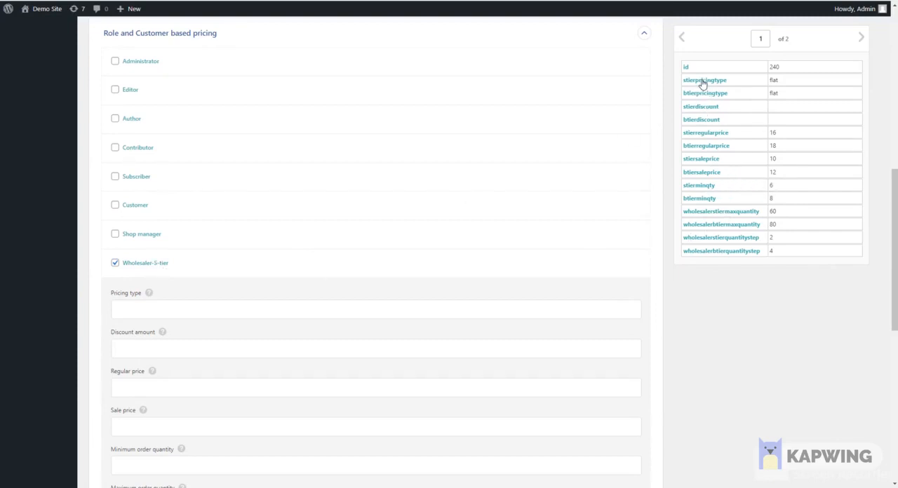
Step: Map the Wholesaler-S-tier pricing type, discount amount, regular price and sale price to stierpricingtype, stierdiscount, stierregularprice and stiersaleprice
left_click_drag(701, 80, 163, 309)
left_click(138, 354)
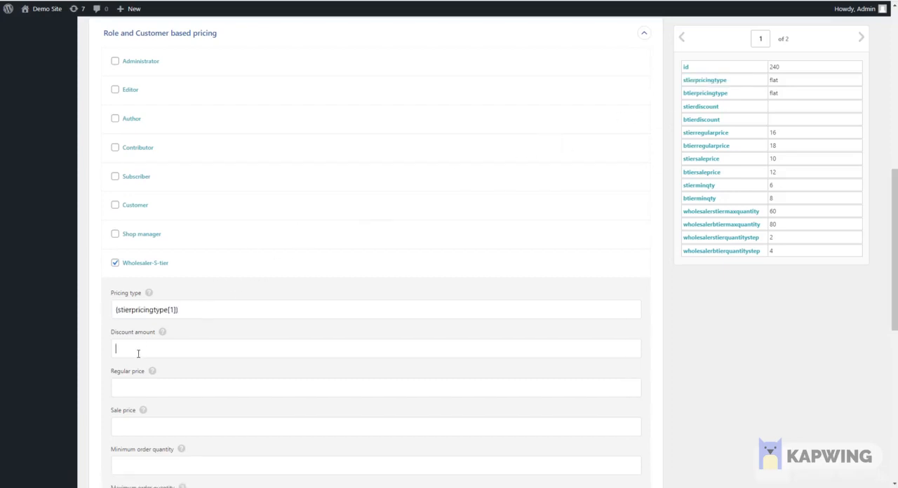
left_click_drag(692, 110, 166, 353)
left_click_drag(704, 137, 162, 391)
scroll(194, 367, "down", 2)
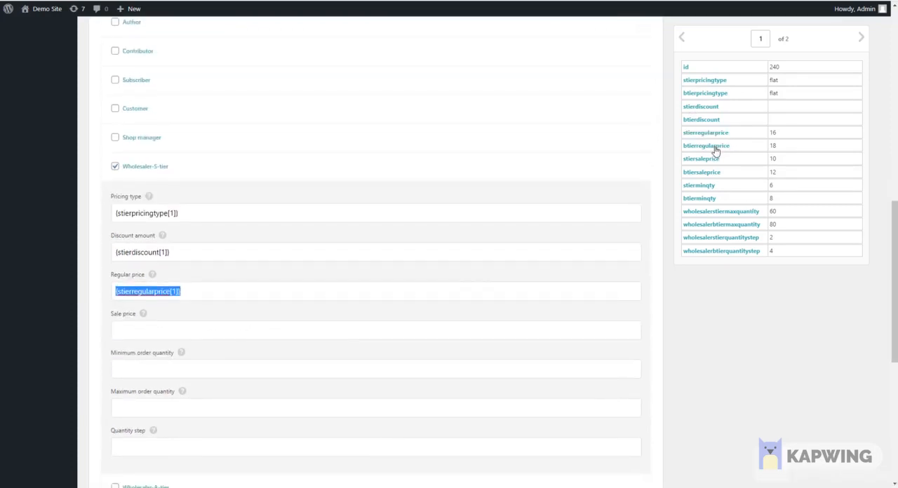
left_click_drag(704, 159, 234, 330)
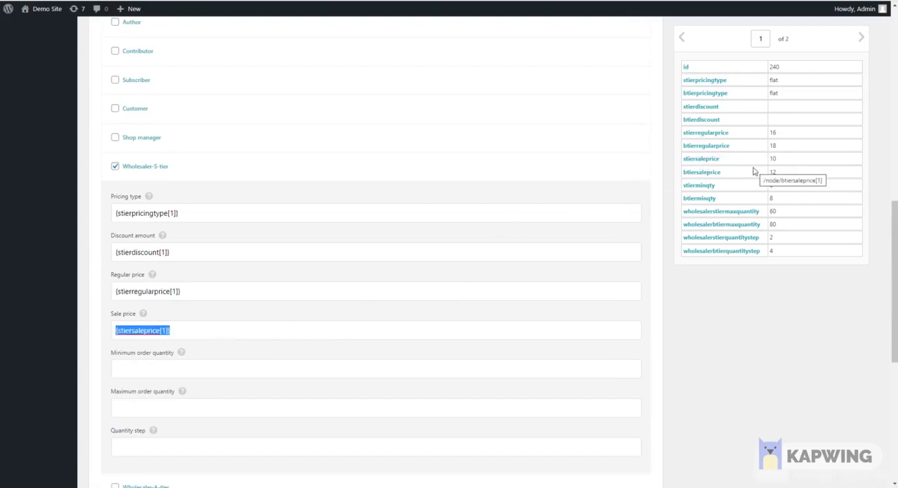
Step: Map the S-tier minimum quantity, maximum quantity and quantity step to stierminqty, wholesalerstiermaxquantity and wholesalerstierquantitystep
left_click_drag(706, 186, 220, 372)
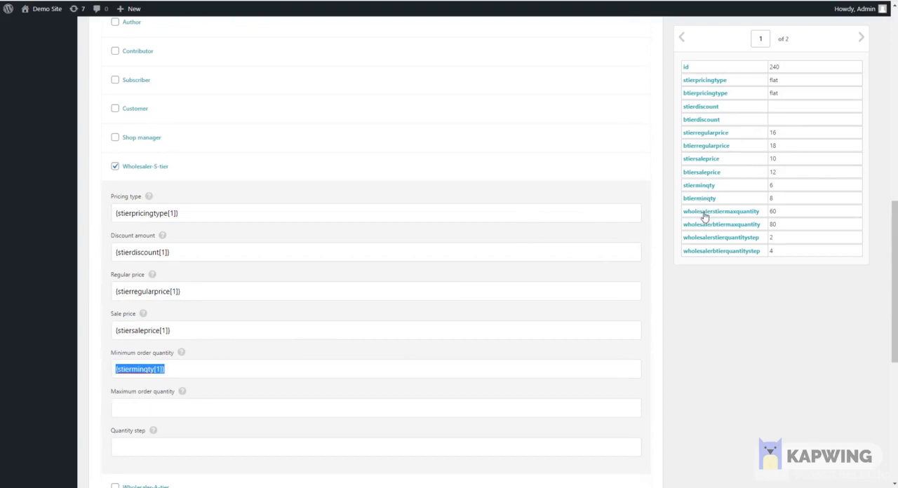
left_click_drag(707, 213, 203, 409)
scroll(761, 249, "down", 1)
left_click_drag(740, 245, 257, 395)
scroll(357, 363, "down", 1)
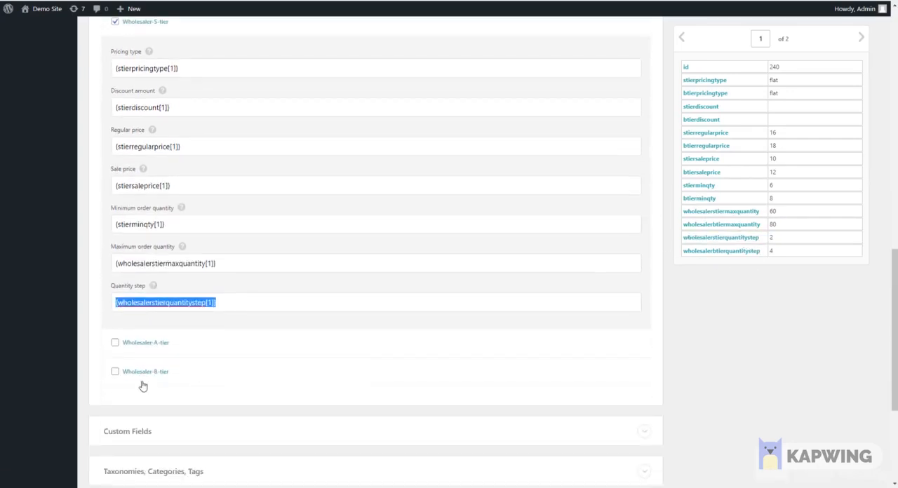
left_click(145, 372)
scroll(493, 274, "down", 3)
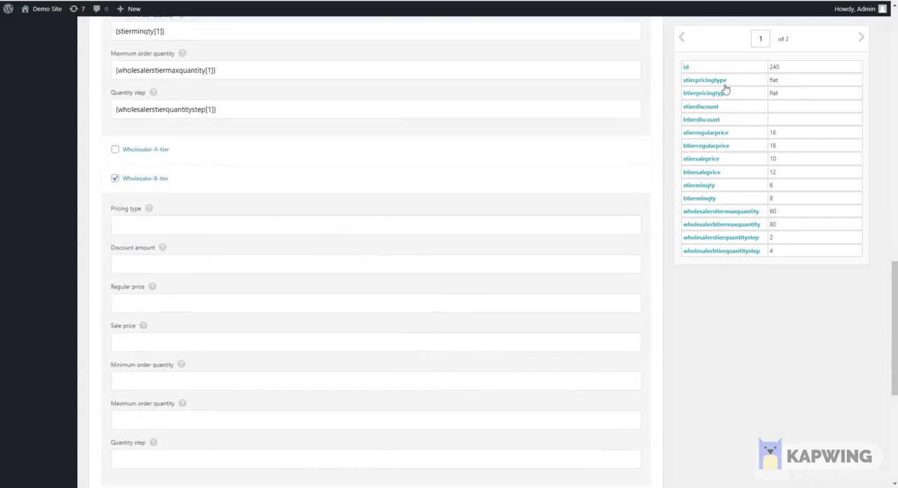
left_click_drag(718, 94, 351, 226)
scroll(235, 383, "down", 2)
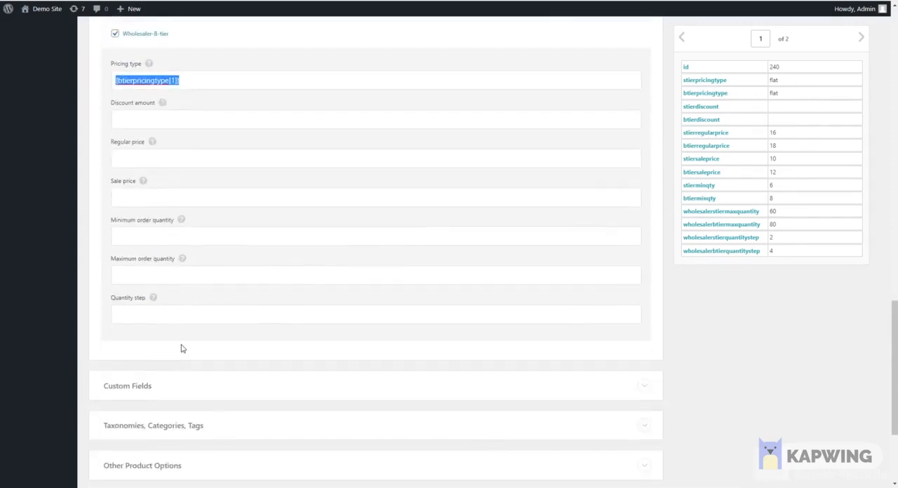
scroll(178, 304, "up", 3)
left_click(115, 236)
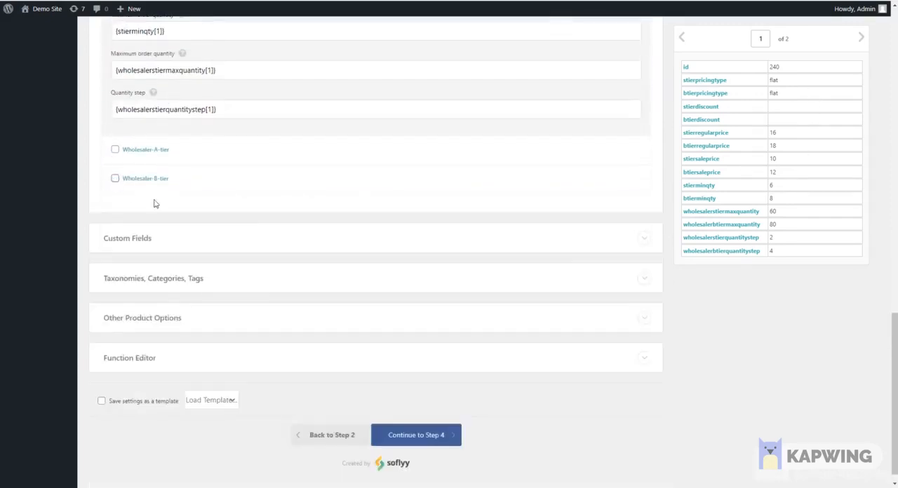
Step: Review the Wholesaler-S-tier mapping and continue to step 4 of the import
scroll(184, 255, "up", 2)
scroll(184, 255, "up", 5)
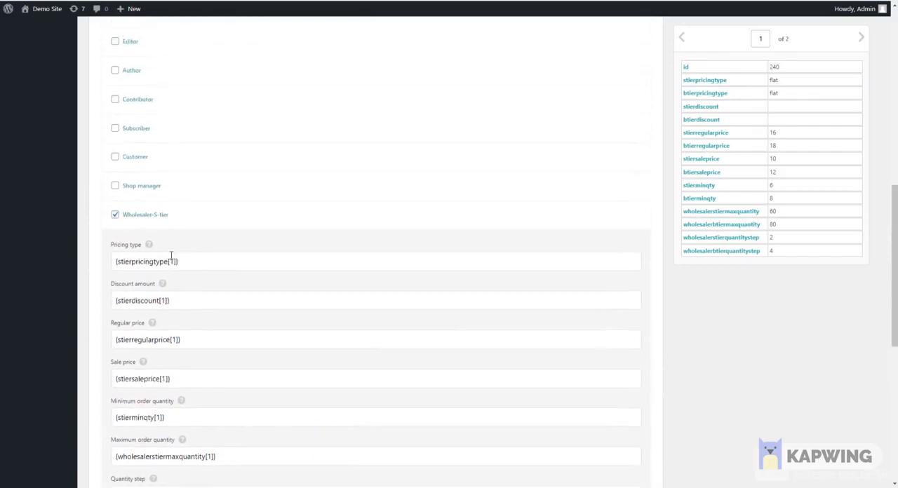
scroll(178, 281, "up", 1)
scroll(177, 280, "down", 8)
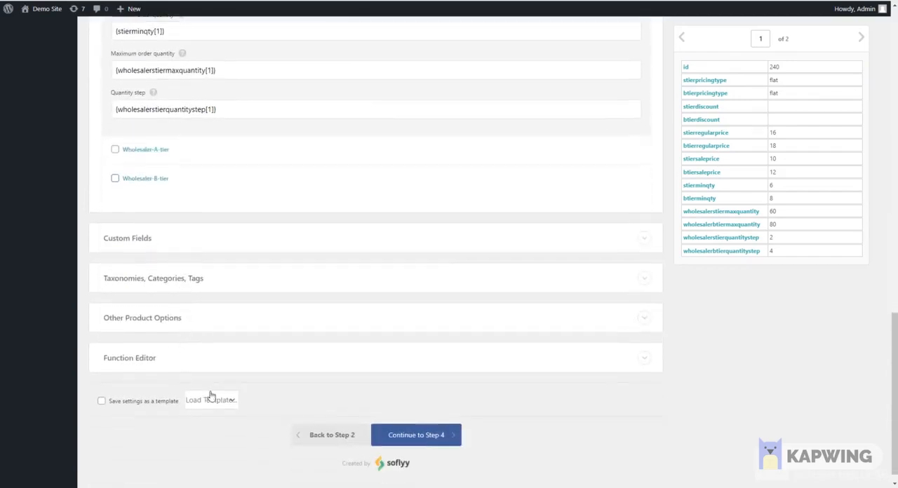
left_click(423, 434)
scroll(447, 214, "up", 1)
scroll(447, 214, "up", 2)
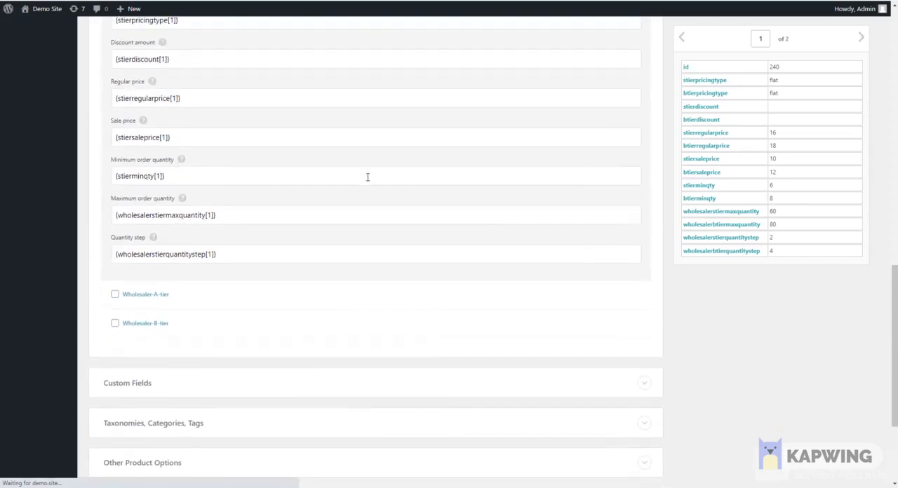
scroll(367, 177, "up", 12)
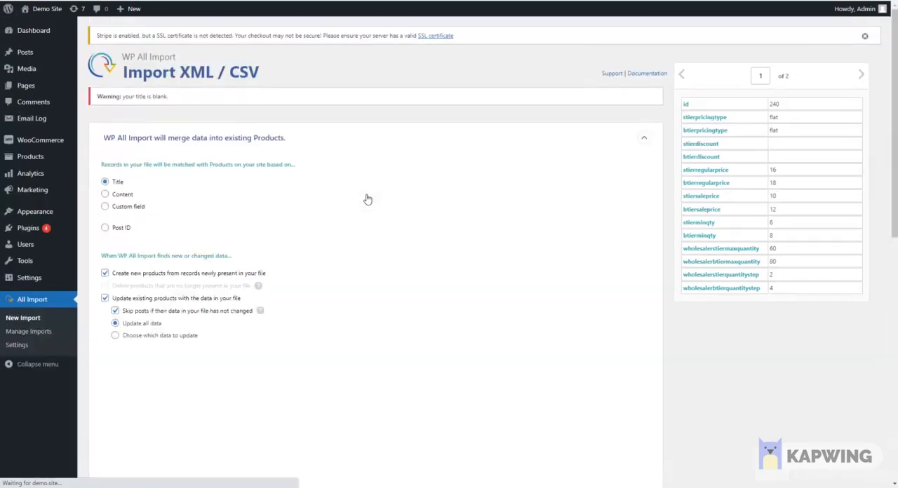
Step: Match the records to existing products by Post ID using {id[1]} and run the import
left_click(107, 219)
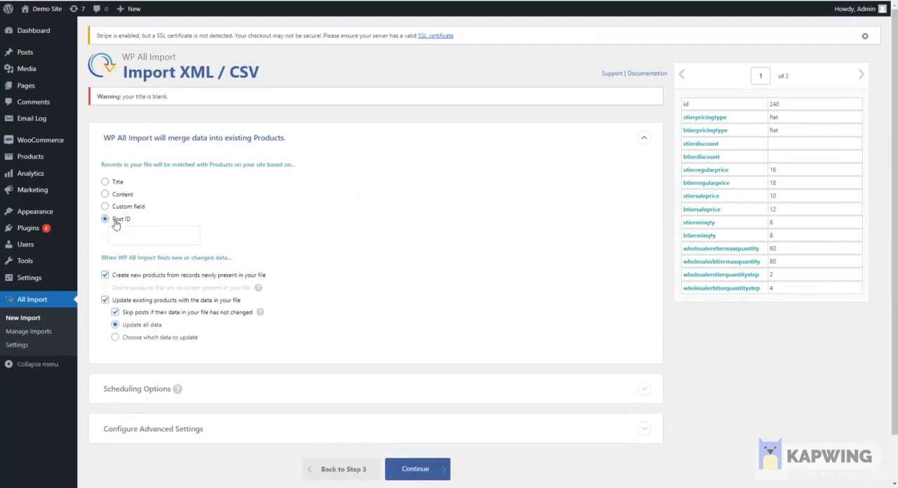
left_click_drag(686, 105, 159, 240)
scroll(337, 232, "down", 1)
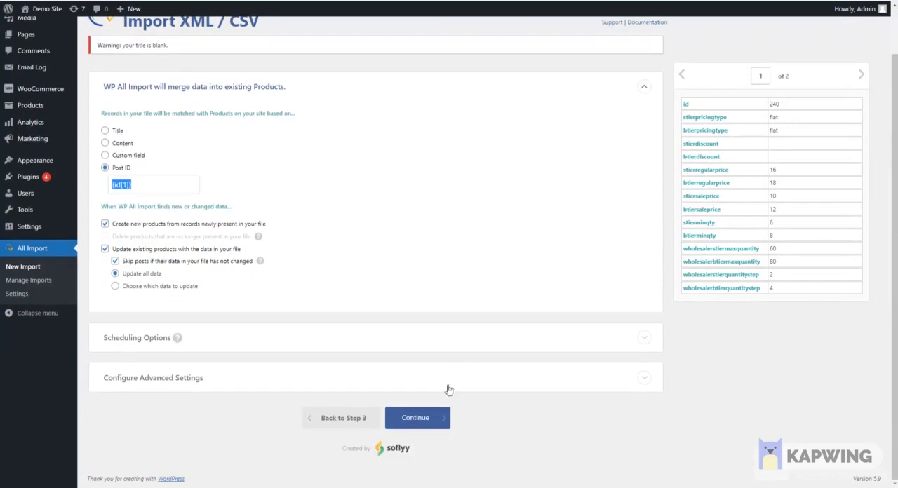
left_click(423, 419)
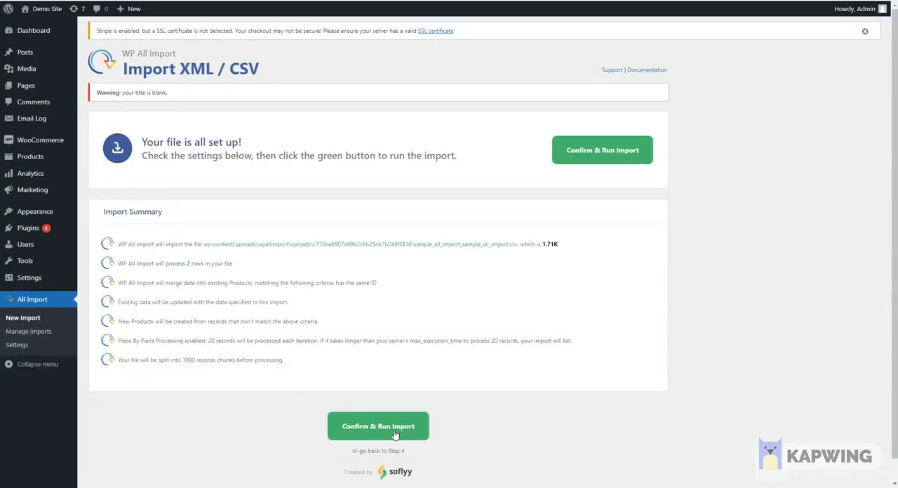
left_click(395, 435)
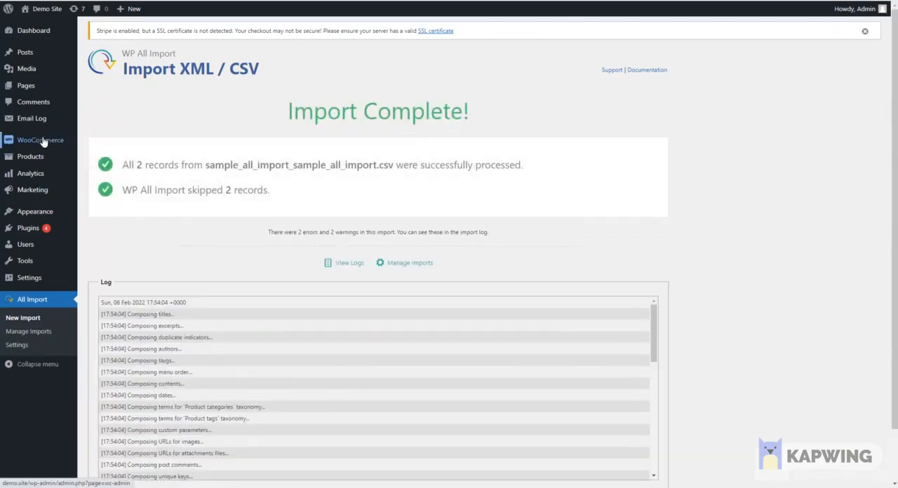
Step: Look up the first product ID in the sample all import sheet and open the matching Belt product for editing
left_click(98, 160)
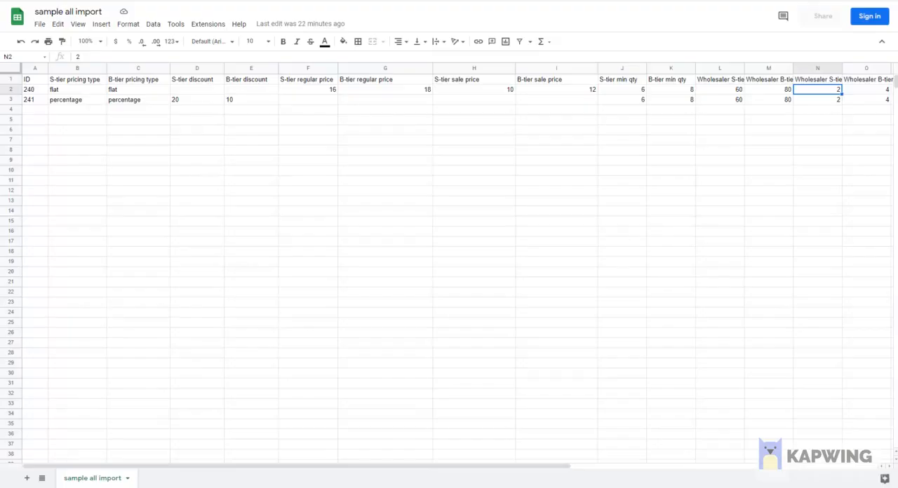
left_click(36, 92)
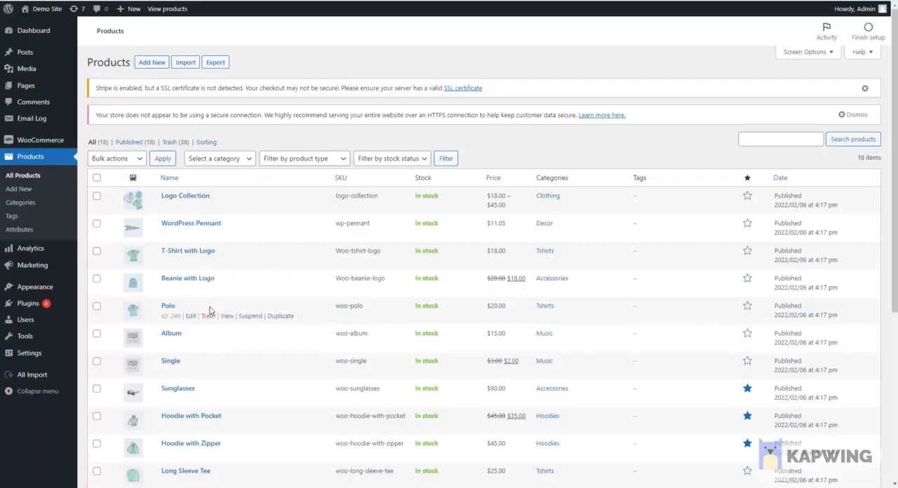
scroll(178, 361, "down", 2)
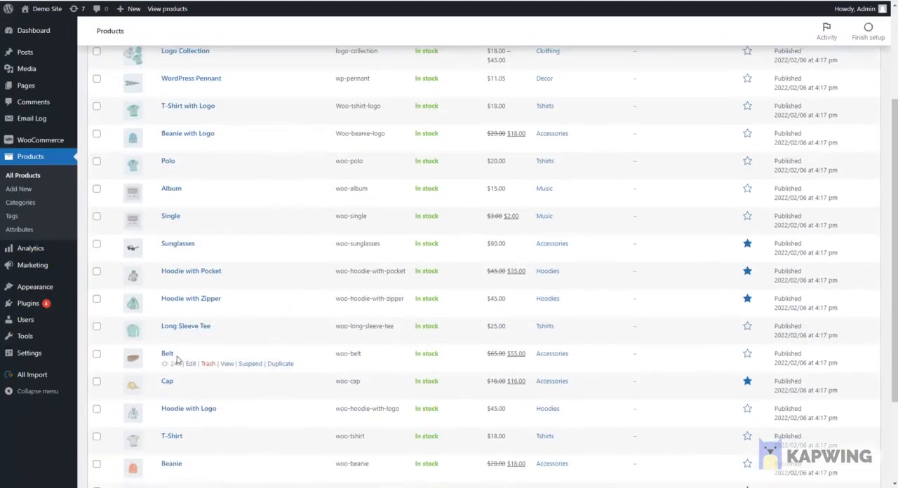
left_click(190, 364)
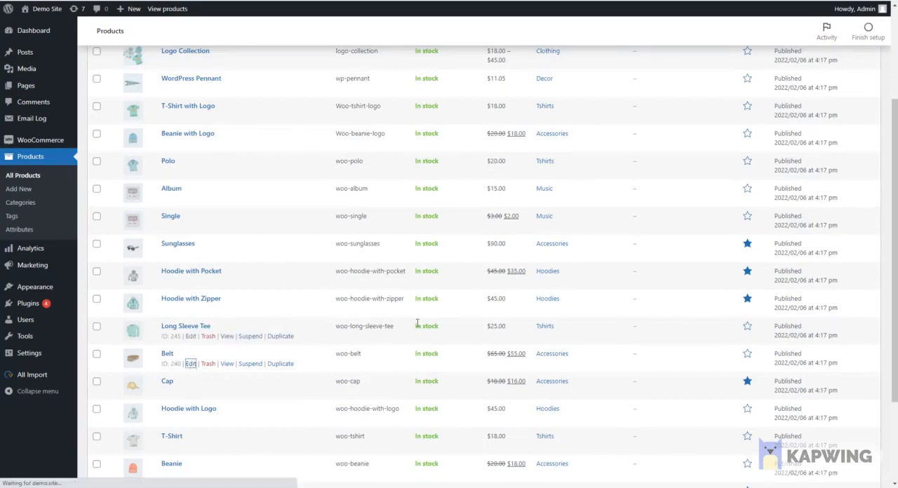
Step: Expand the Belt's Wholesaler-S-tier rule under role-based pricing and examine its regular and sale prices
scroll(458, 309, "down", 2)
scroll(457, 310, "up", 2)
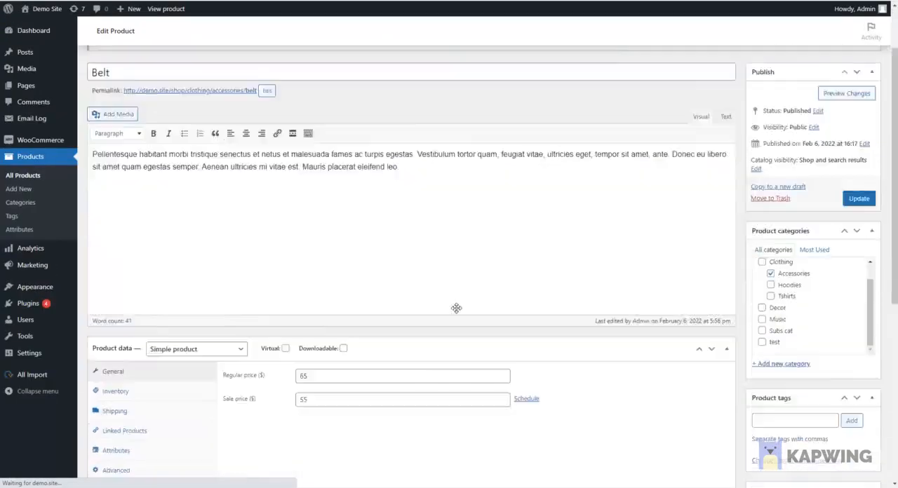
scroll(456, 312, "down", 3)
left_click(125, 342)
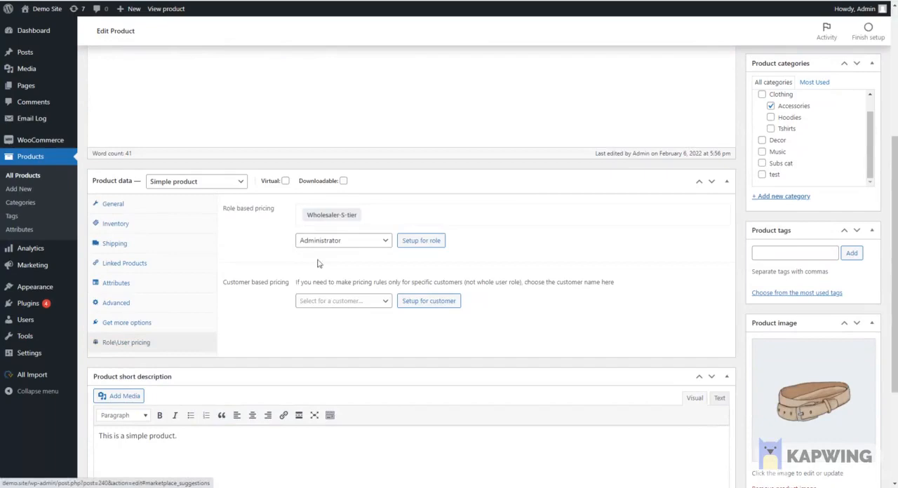
left_click(344, 214)
left_click(388, 261)
left_click(390, 288)
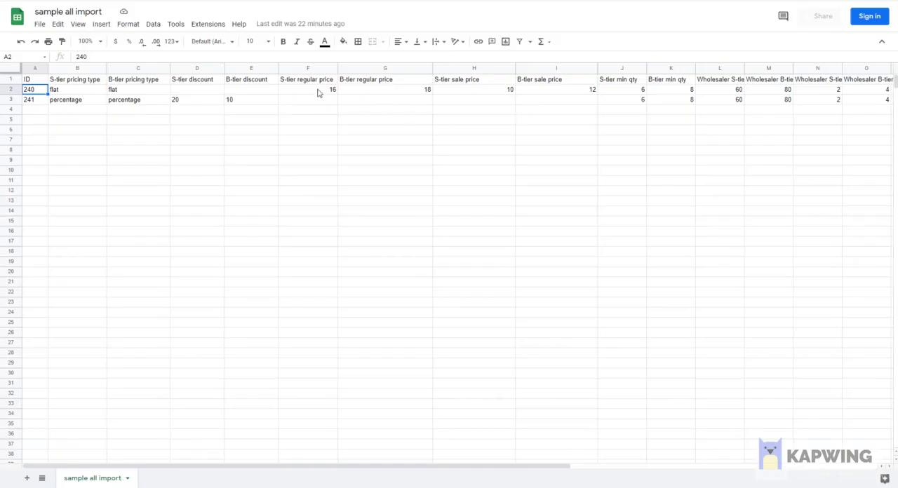
Step: Switch to the Google Sheets import file and check product 240's S-tier regular price, sale price, minimum quantity, maximum quantity and quantity step
left_click(318, 90)
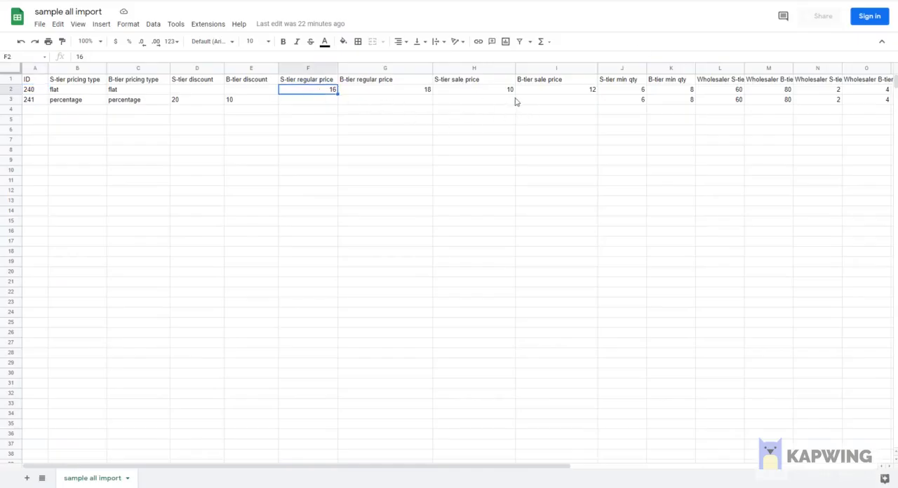
left_click(496, 91)
left_click(642, 92)
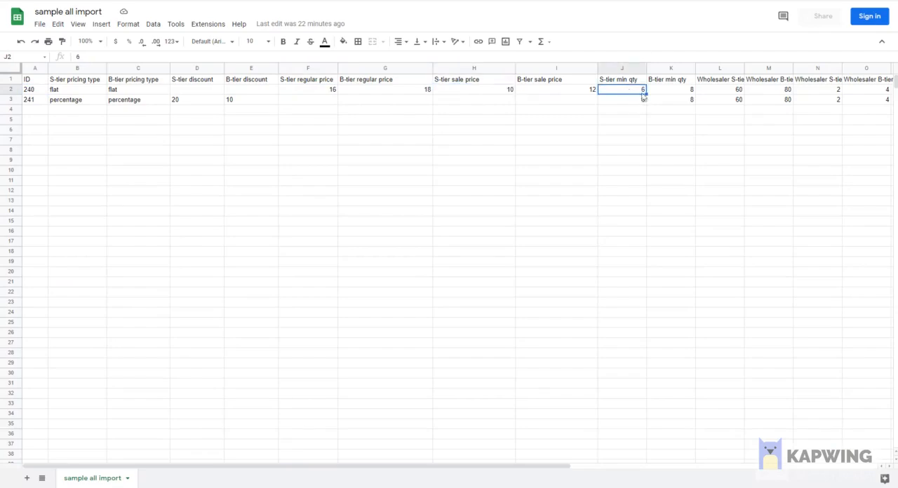
left_click(730, 91)
left_click(820, 80)
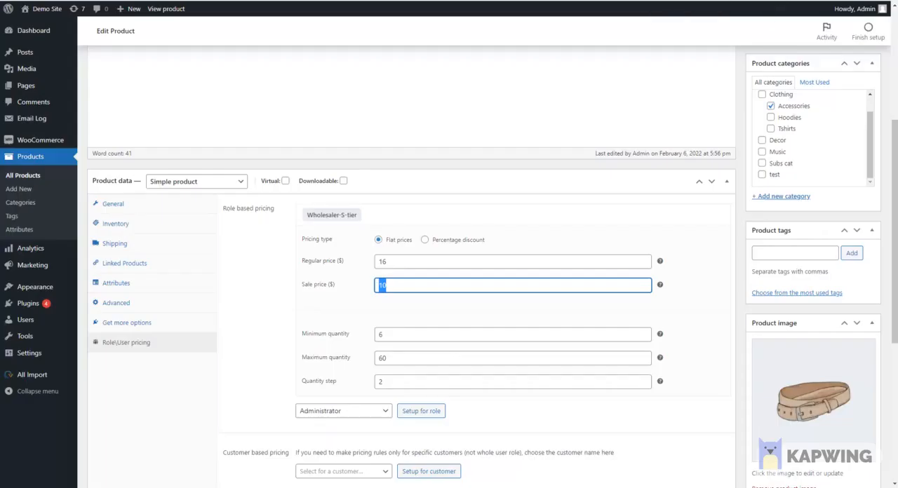
Step: Return to the Belt product and compare the Wholesaler-S-tier minimum quantity, maximum quantity and quantity step with the sheet
left_click(393, 334)
left_click(384, 359)
key("Tab")
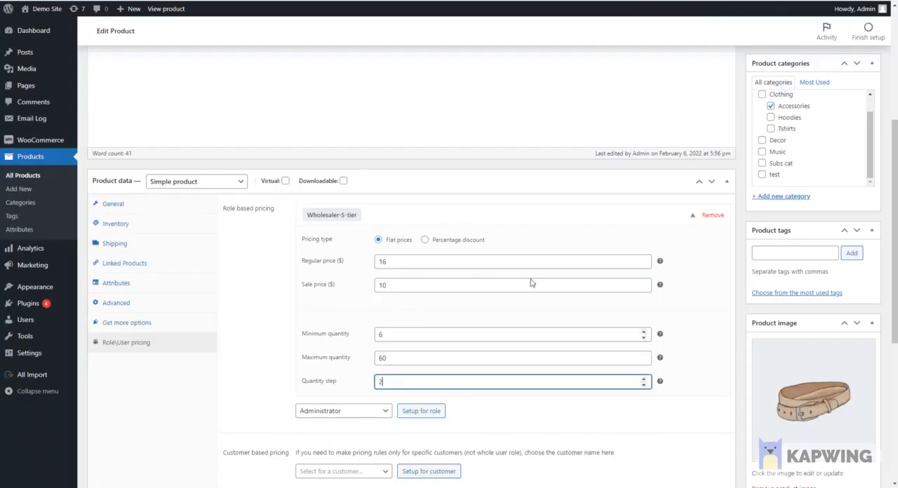